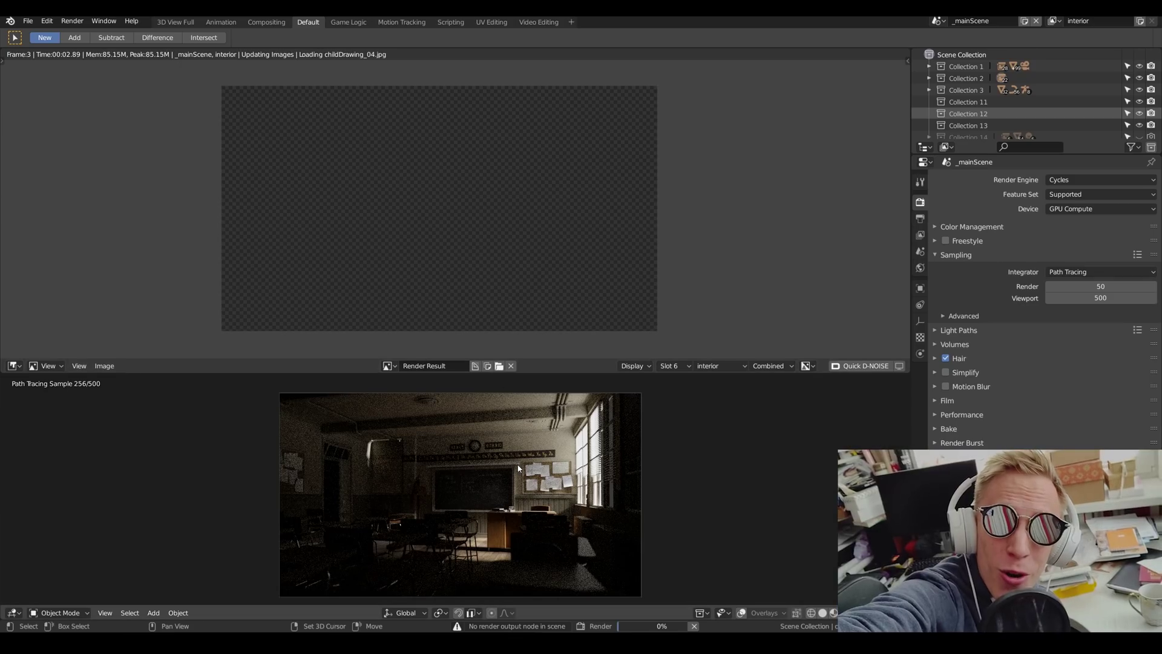
Compare the noisy classroom render with its D-NOISE denoised version.
middle_drag(503, 467, 518, 470)
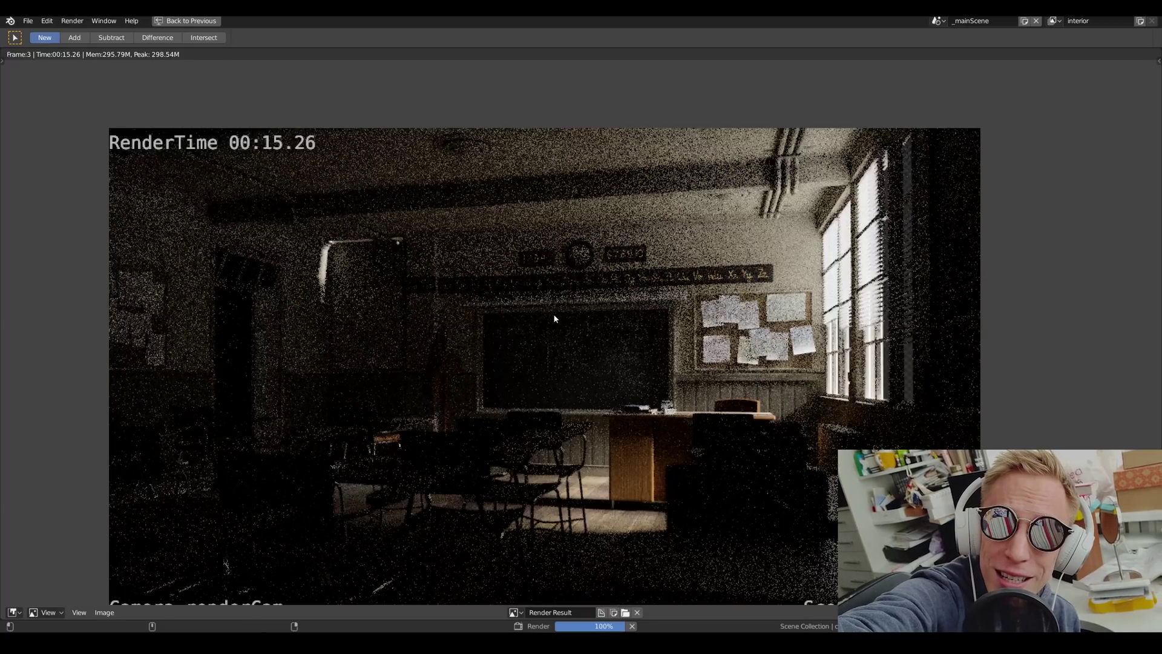
middle_drag(554, 315, 521, 275)
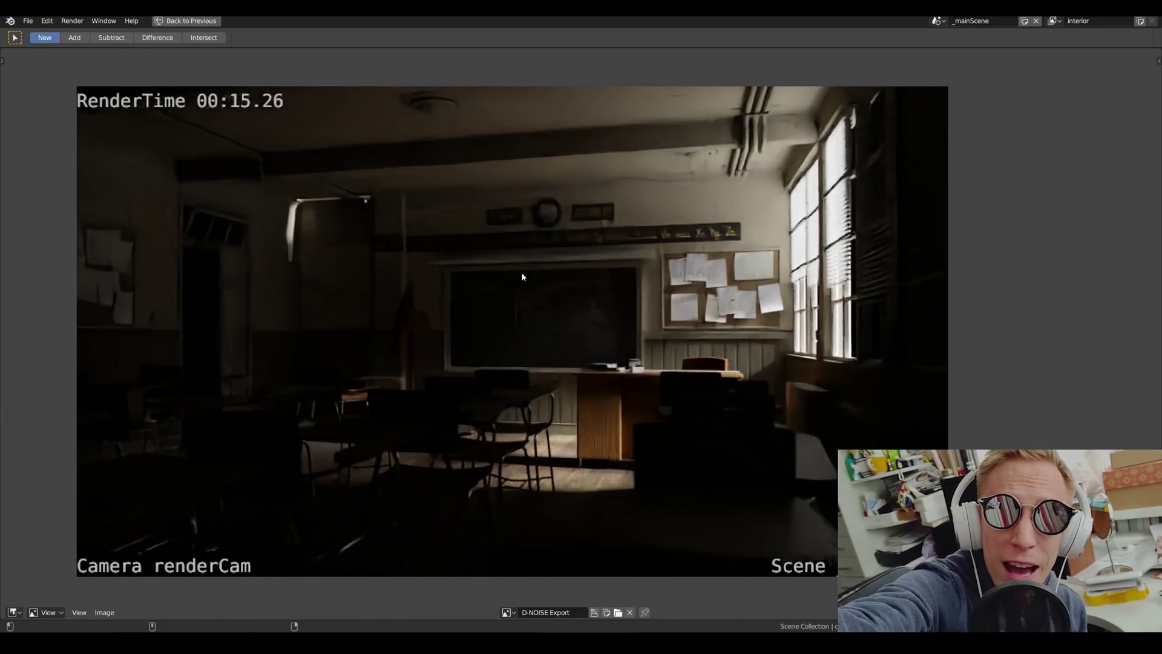
scroll(521, 276, down, 2)
scroll(524, 276, up, 1)
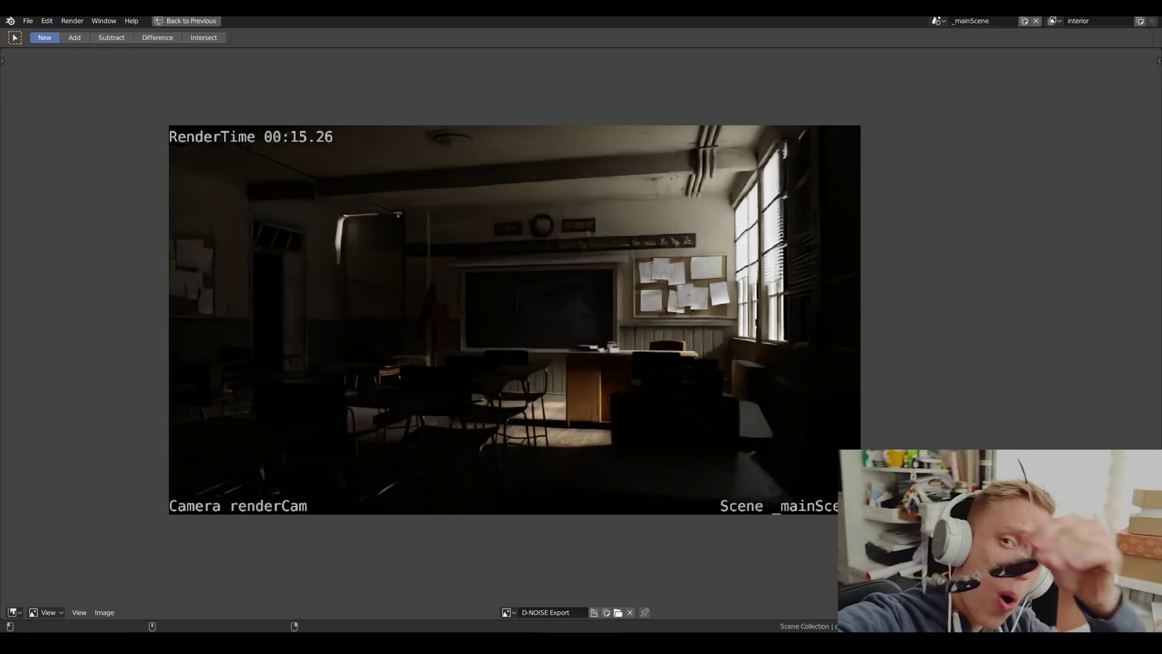
key(Escape)
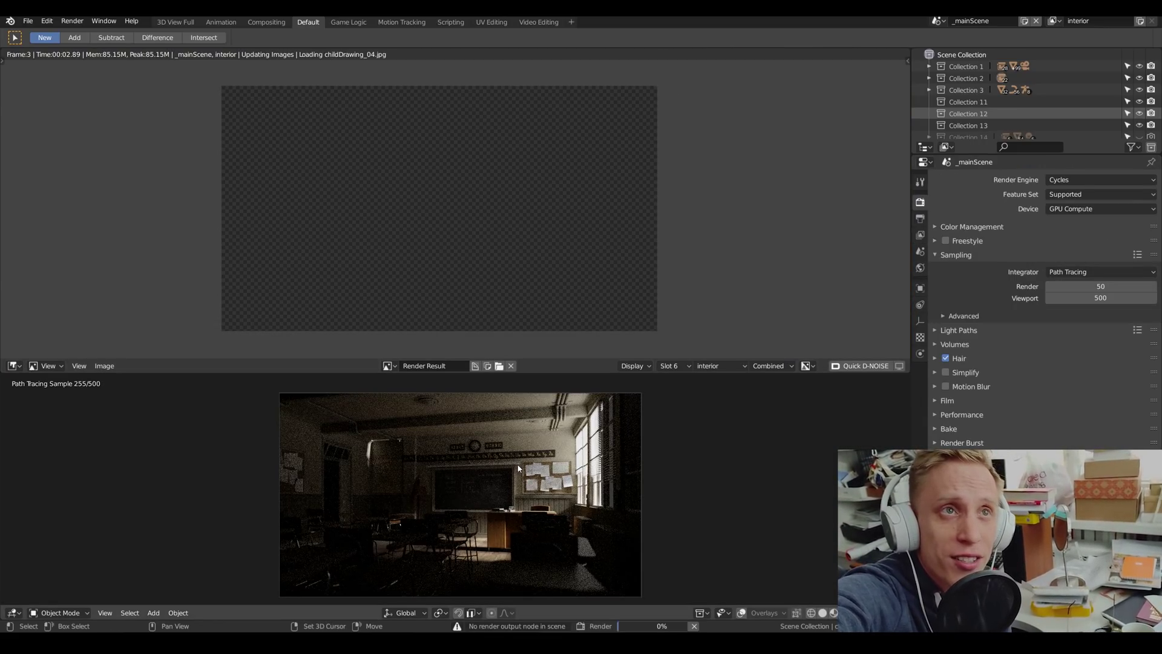
key(z)
middle_drag(503, 467, 518, 470)
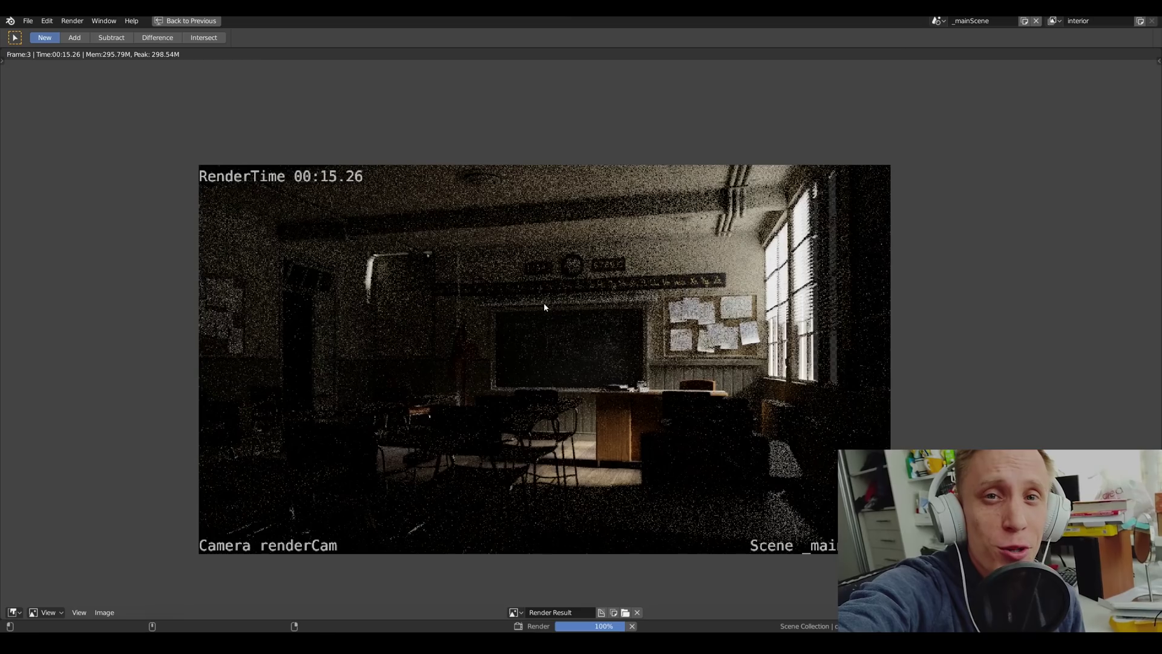
scroll(543, 307, up, 1)
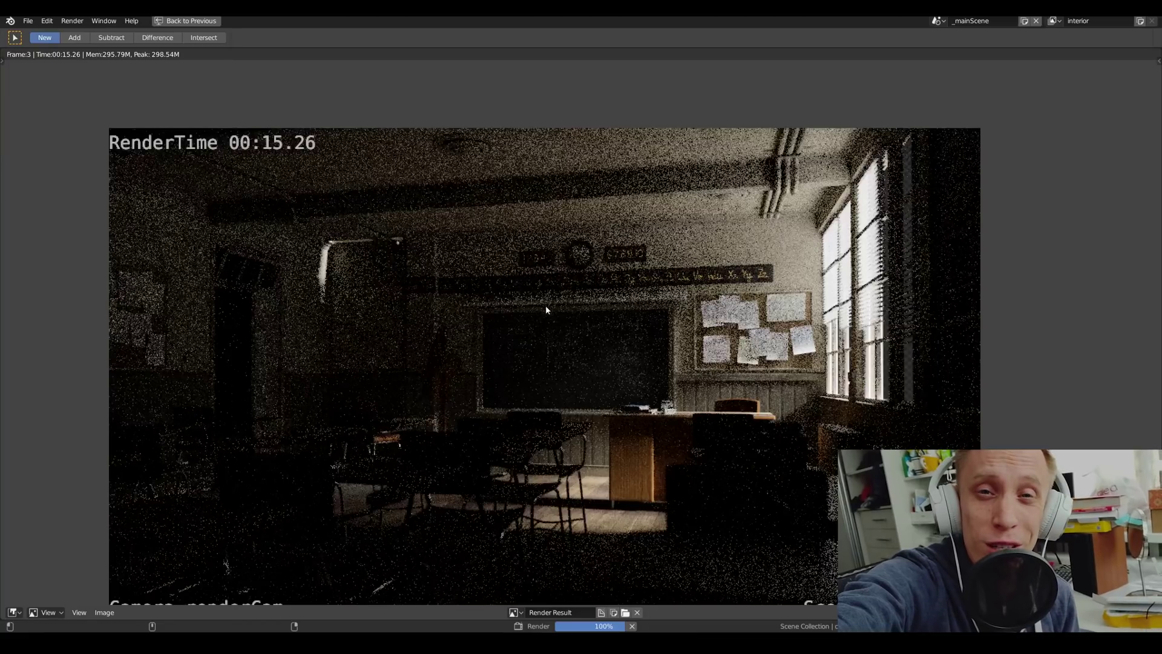
middle_drag(546, 305, 521, 277)
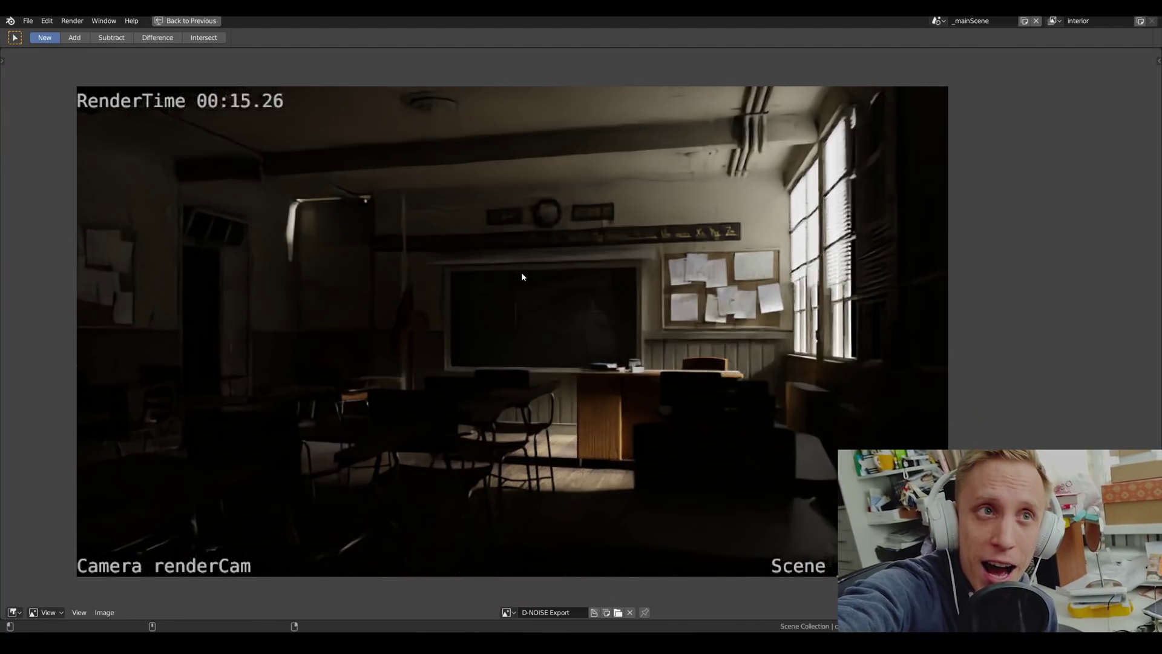
scroll(523, 276, down, 2)
scroll(524, 277, up, 1)
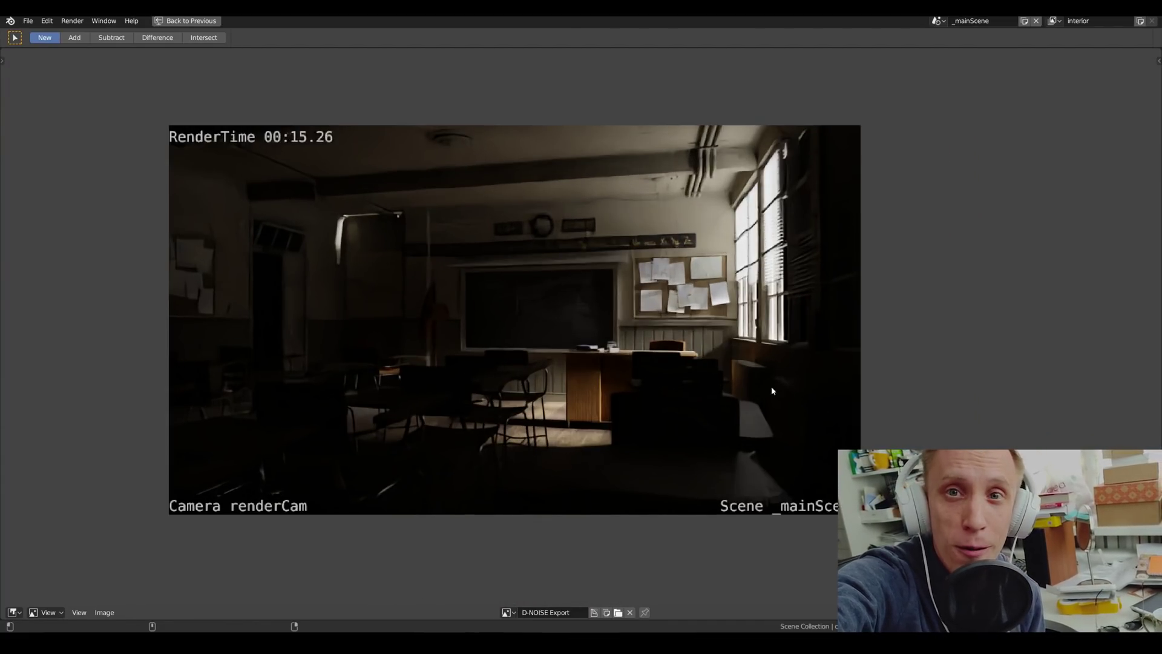
key(j)
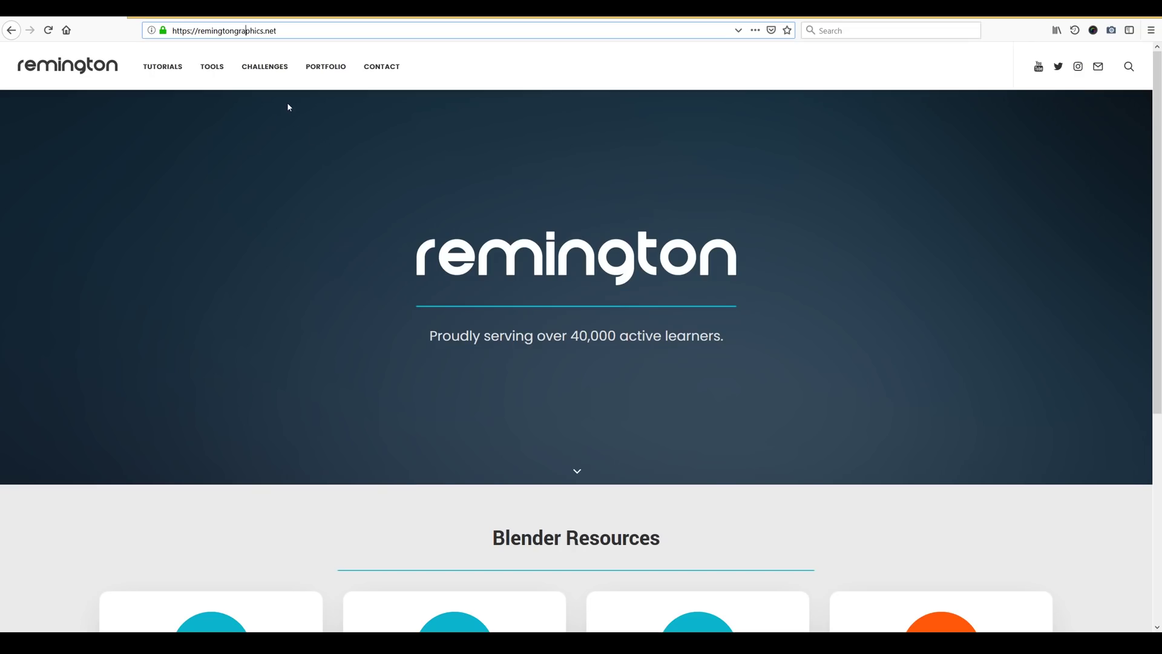
Download DNOISE_v1_1_b2_80.zip from the Remington Graphics D-NOISE page and locate the file in the D-noise folder.
click(223, 80)
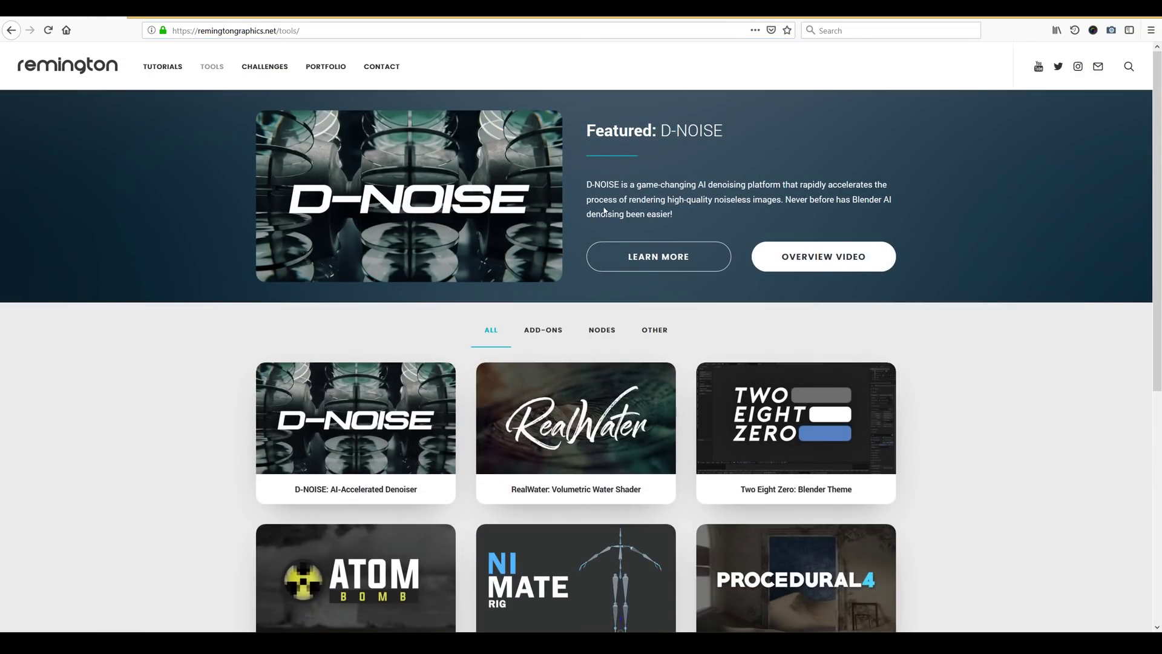
click(554, 179)
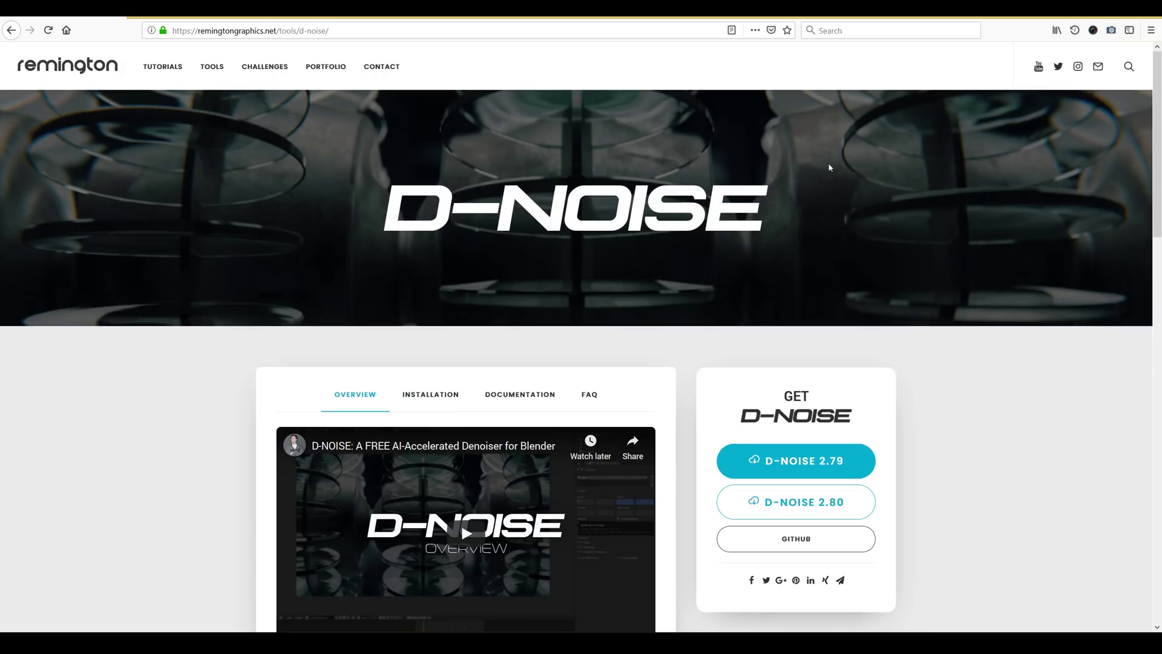
scroll(1159, 143, down, 3)
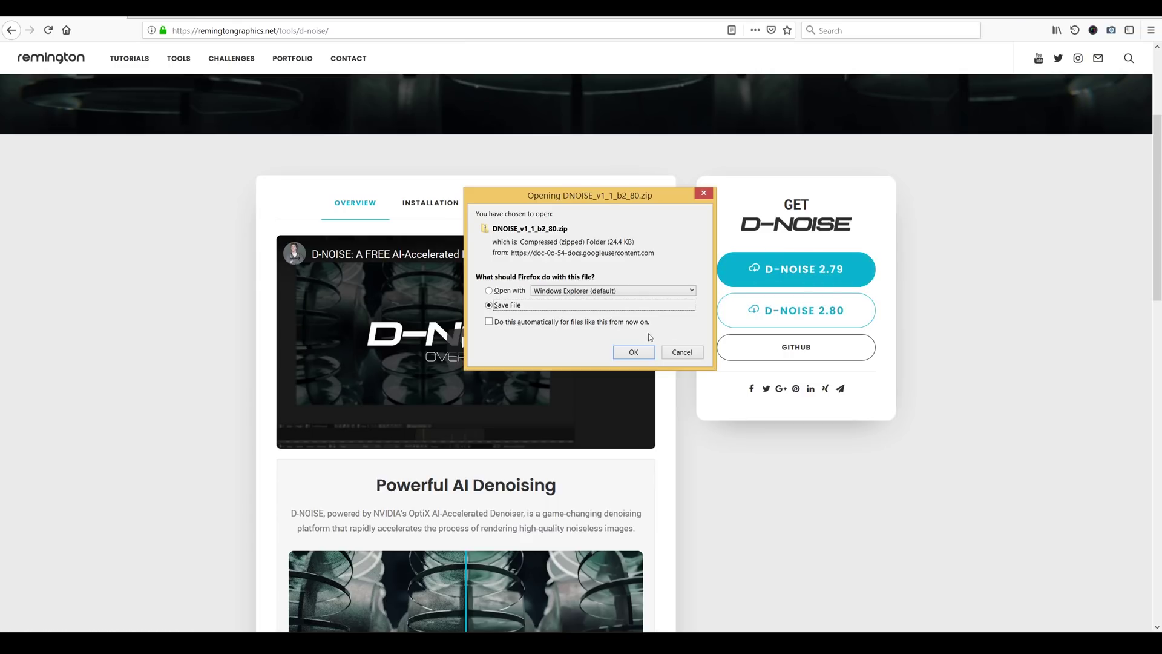
click(633, 357)
click(690, 467)
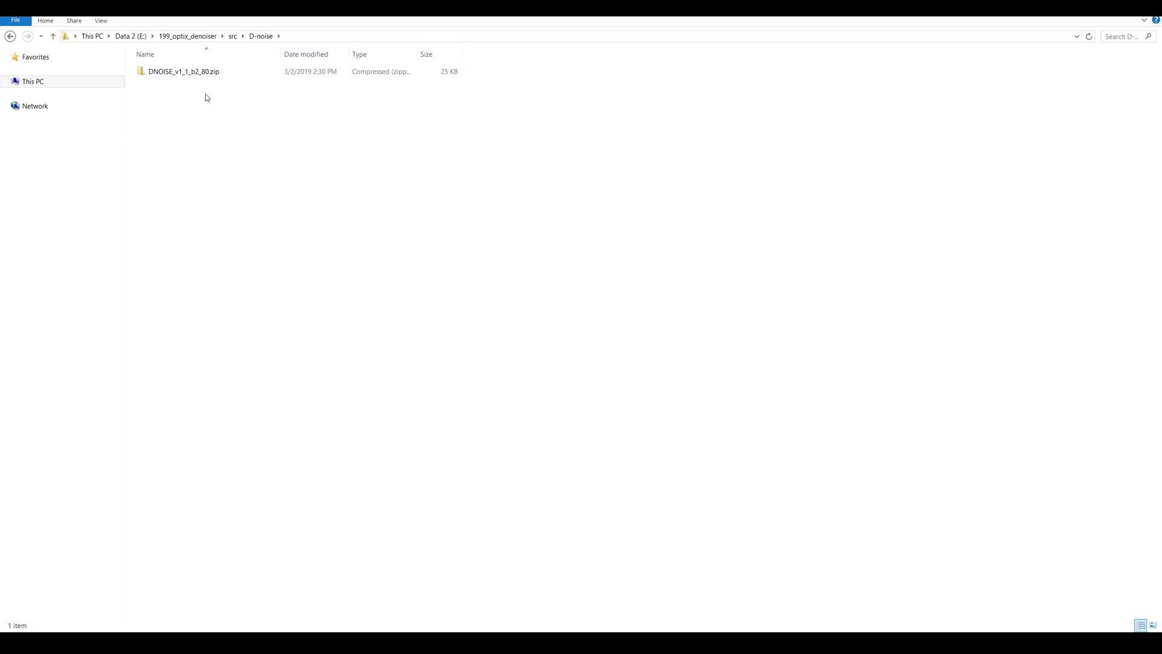
click(205, 74)
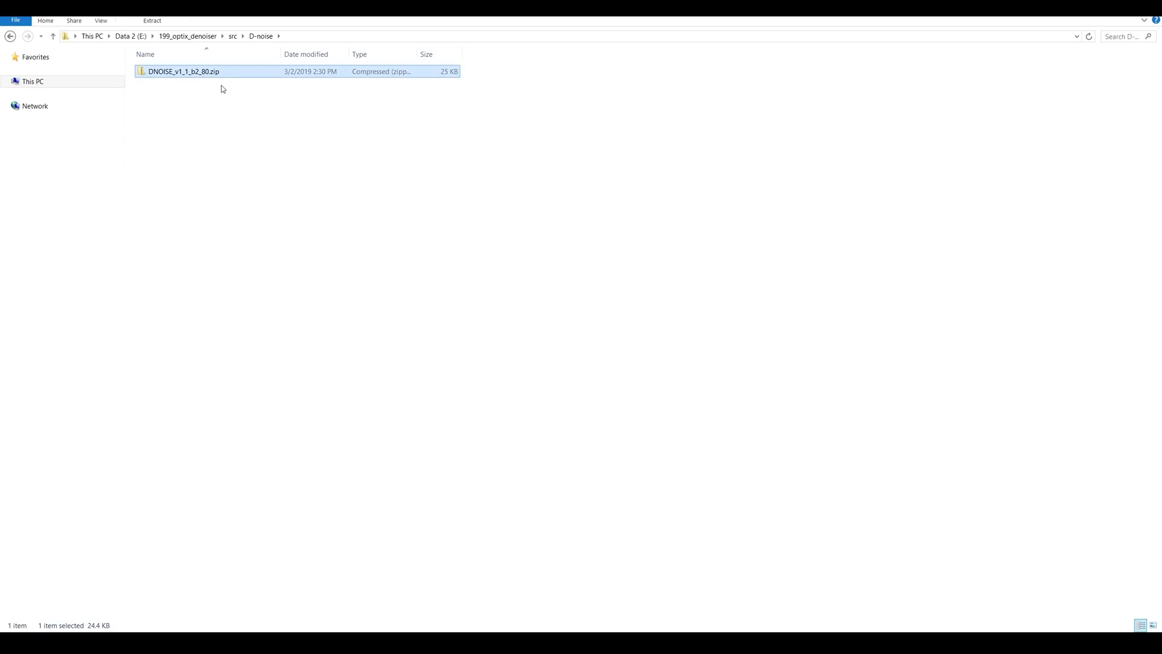
click(224, 100)
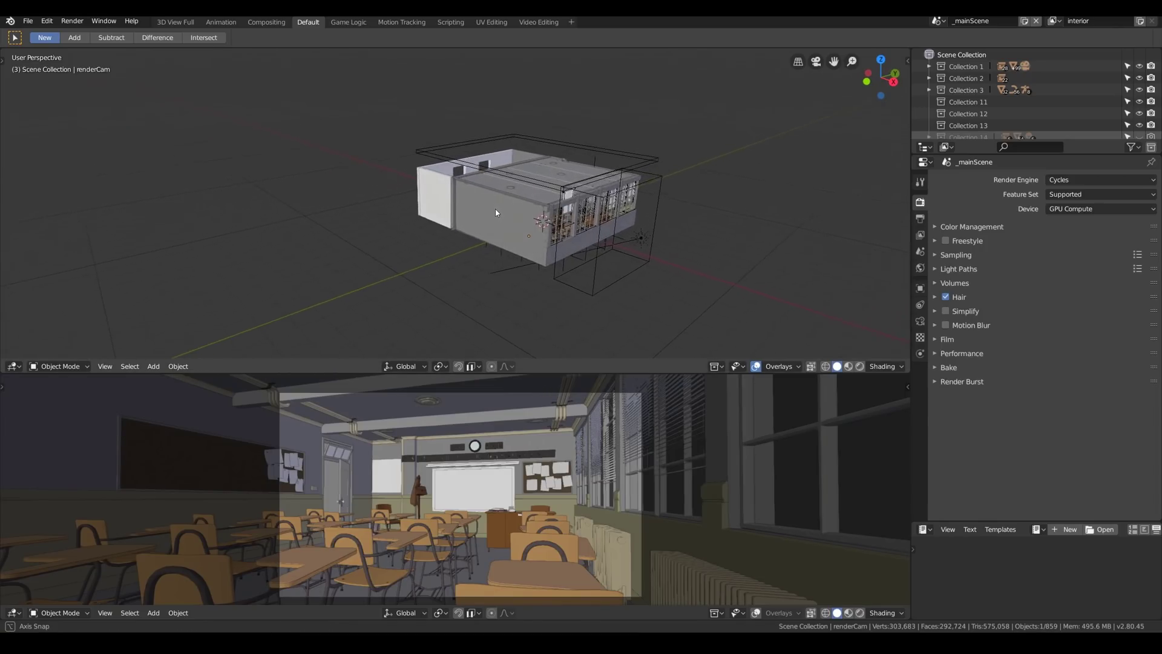
In Blender, install the add-on from DNOISE_v1_1_b2_80.zip and enable D-NOISE: AI-Accelerated Denoiser.
click(47, 21)
click(57, 156)
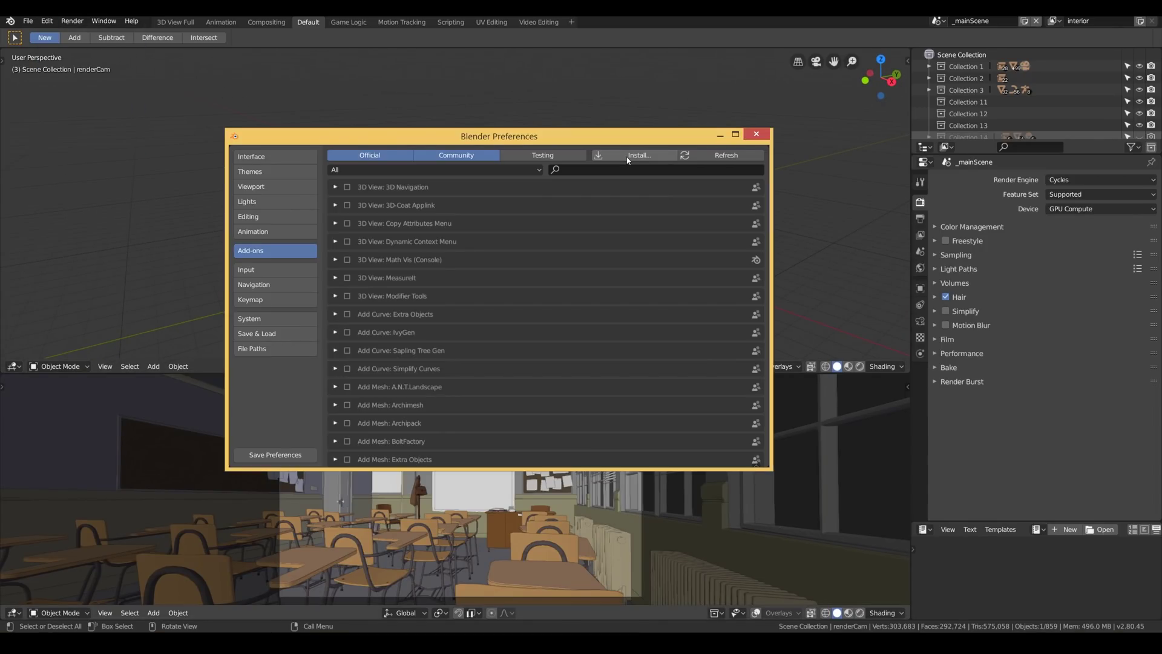
click(629, 158)
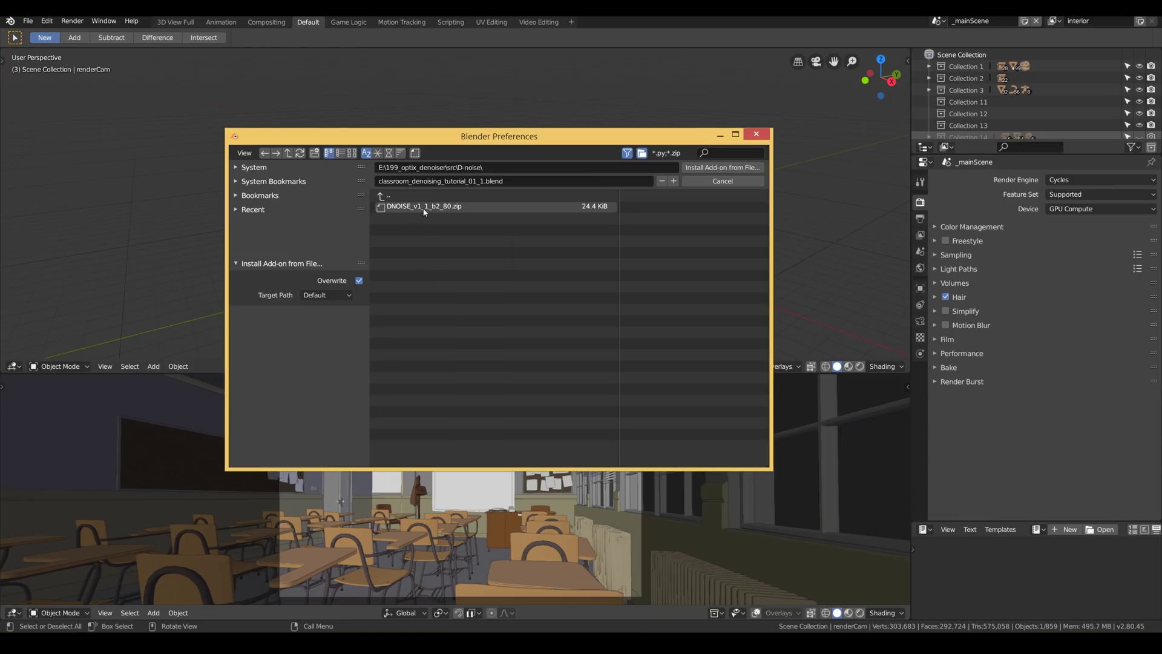
click(428, 209)
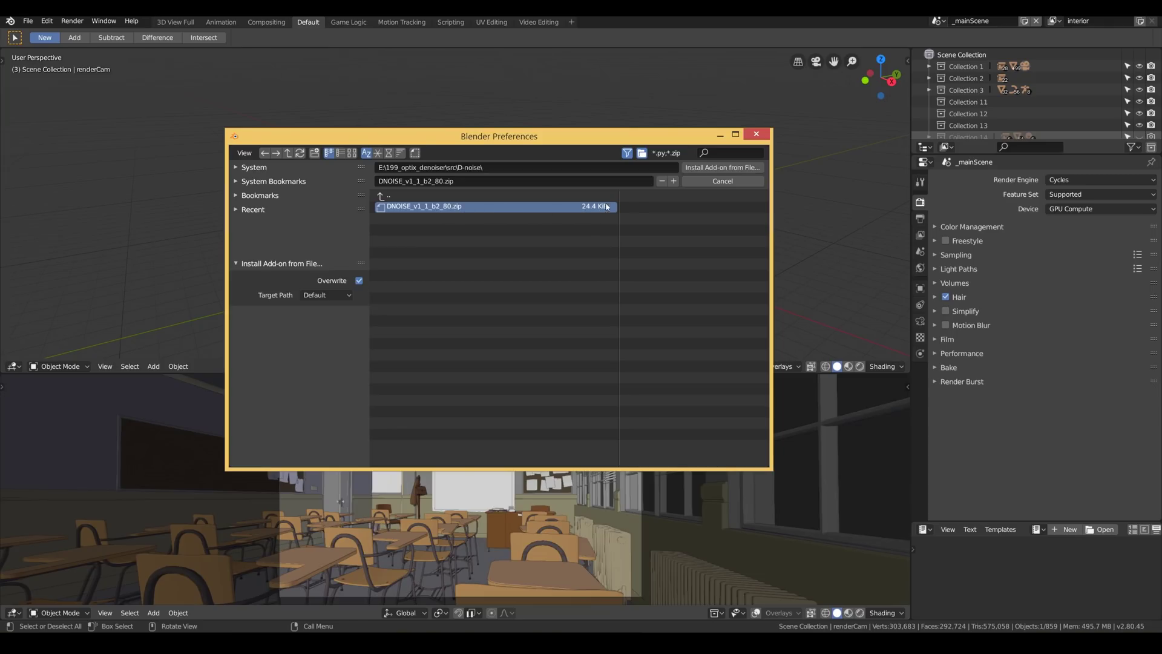
click(722, 171)
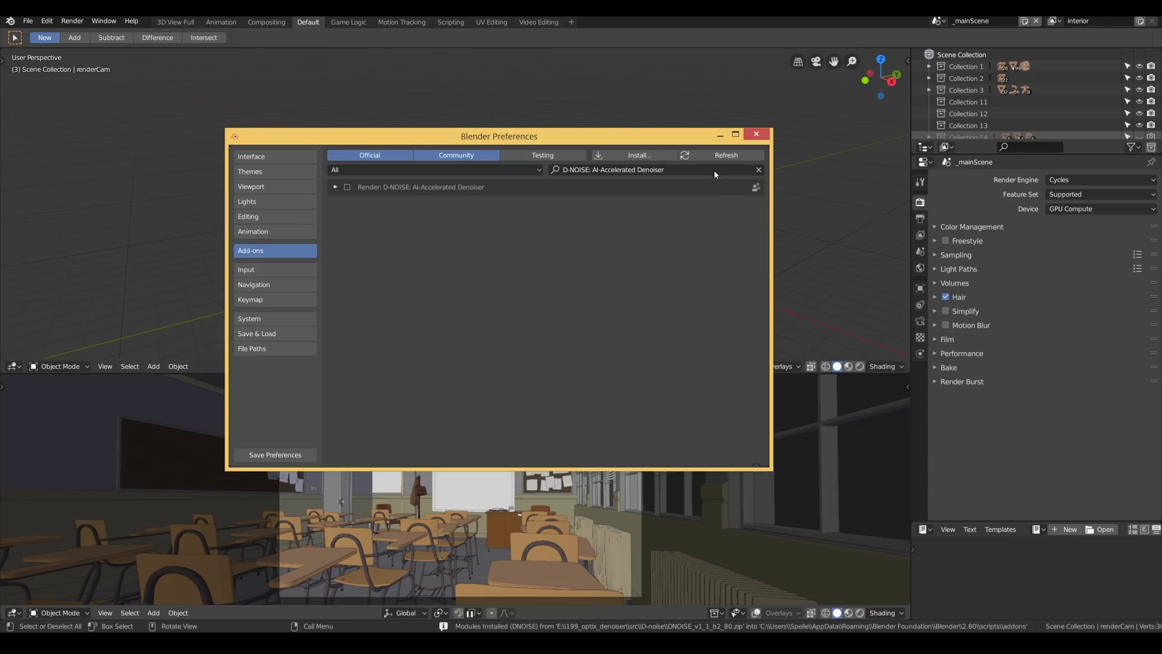
click(335, 188)
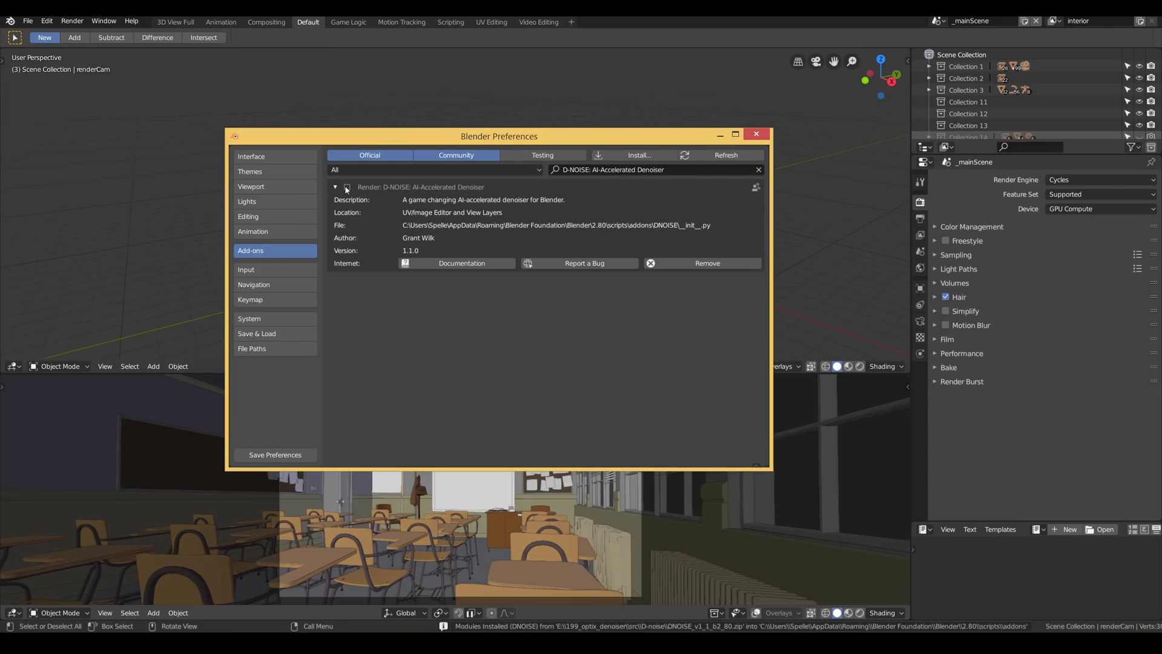
click(347, 187)
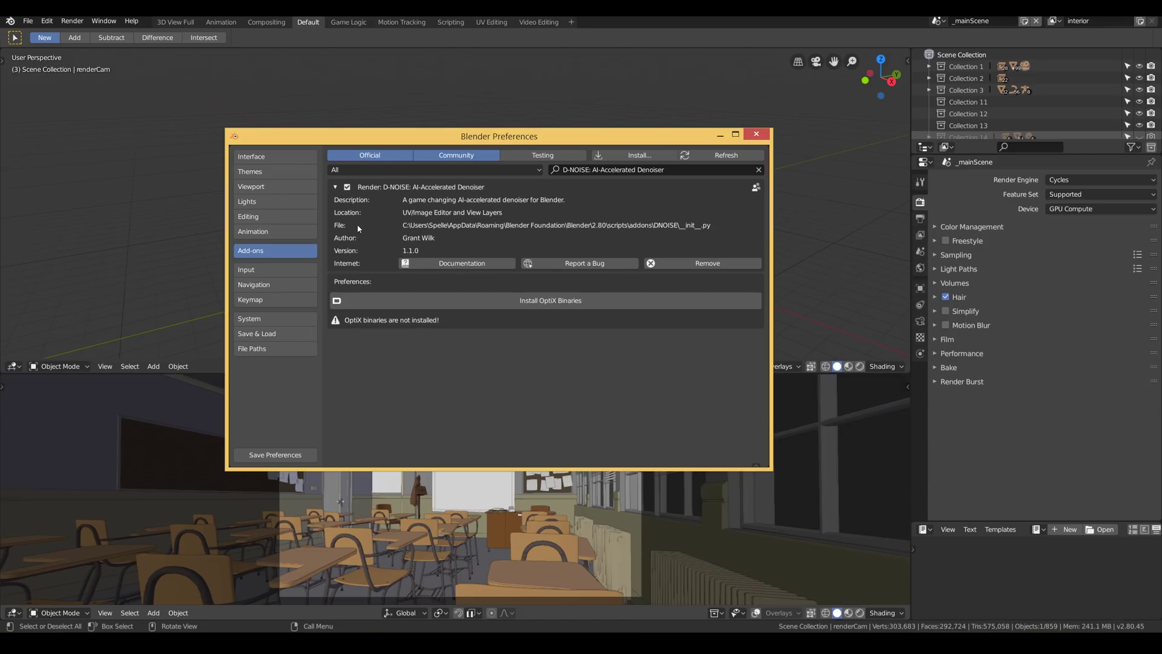
Install the OptiX binaries for the D-NOISE add-on and save the preferences.
click(572, 301)
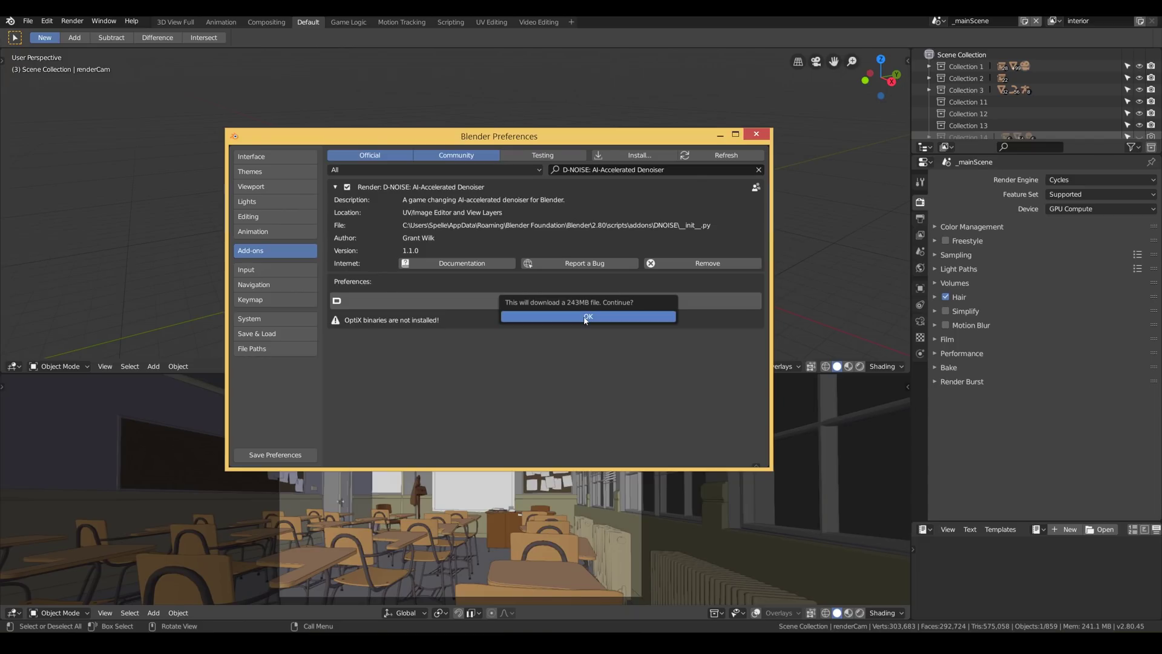
click(584, 317)
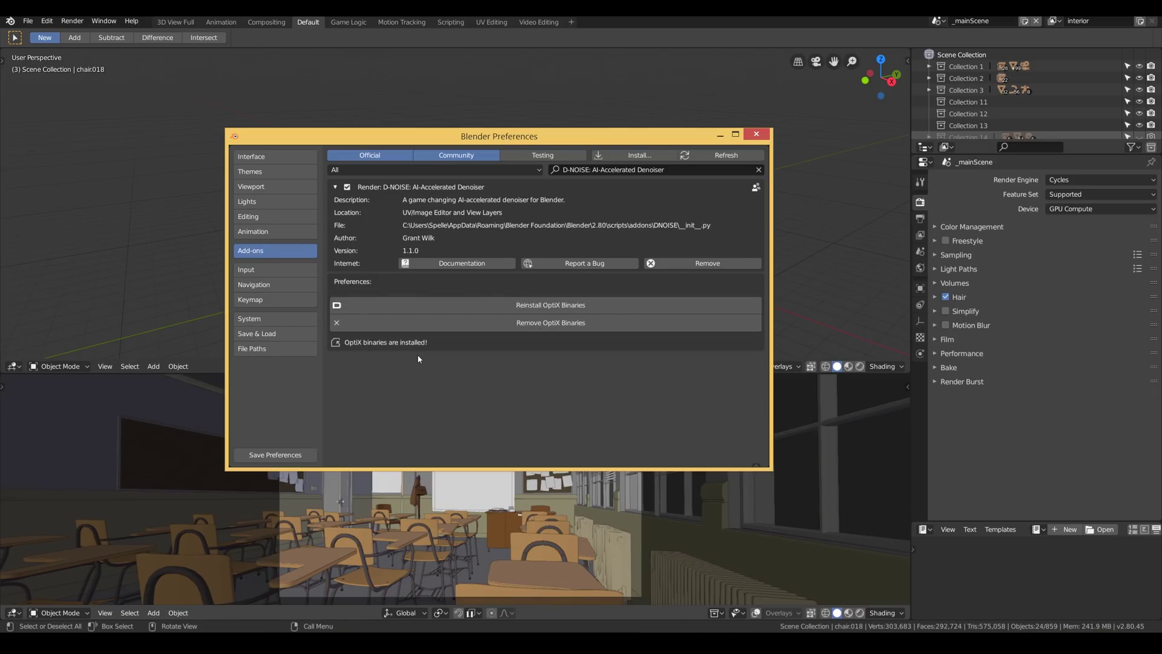
click(289, 457)
click(756, 133)
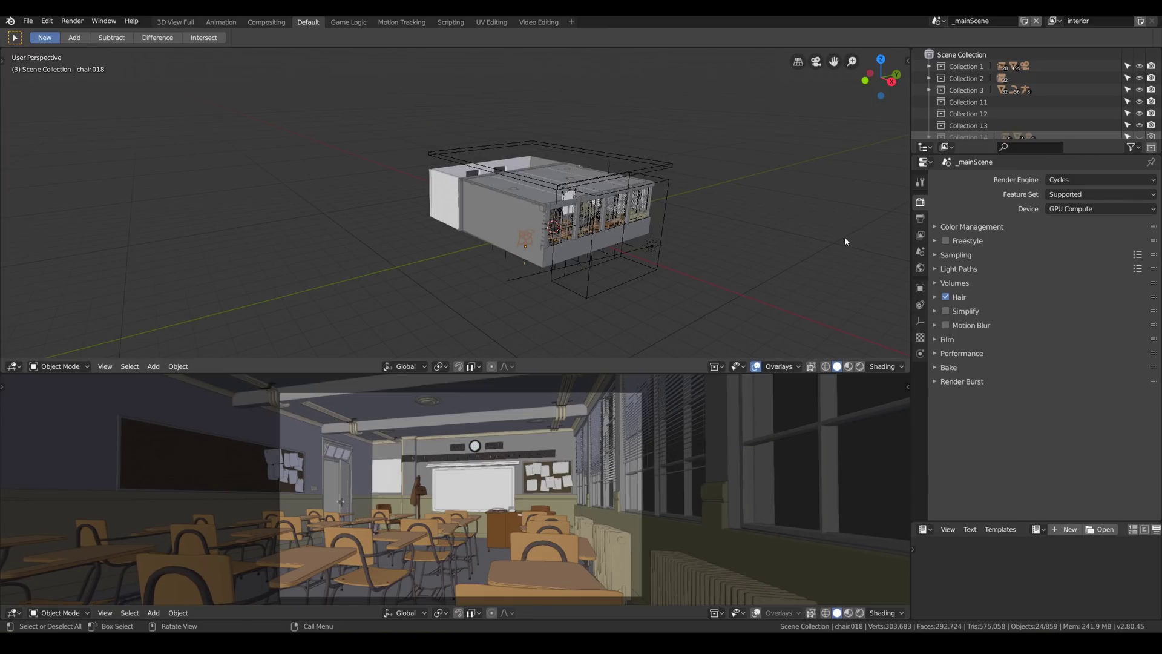
Examine the view layer's Denoising and D-NOISE settings and the scene's render sampling settings.
click(919, 235)
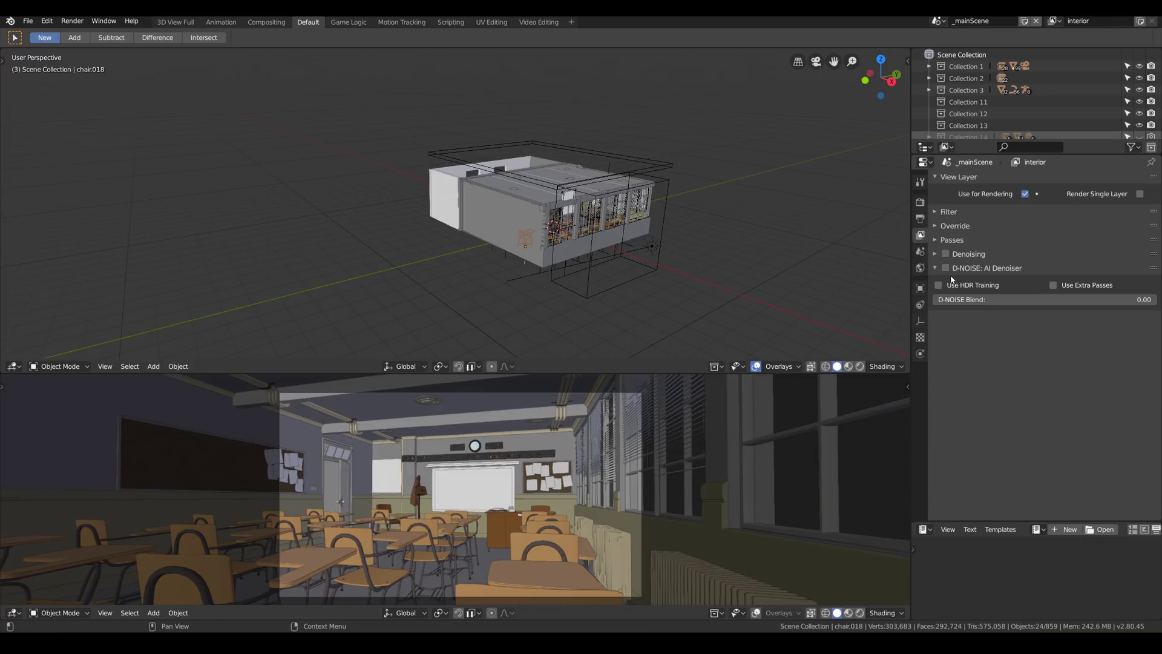
click(940, 256)
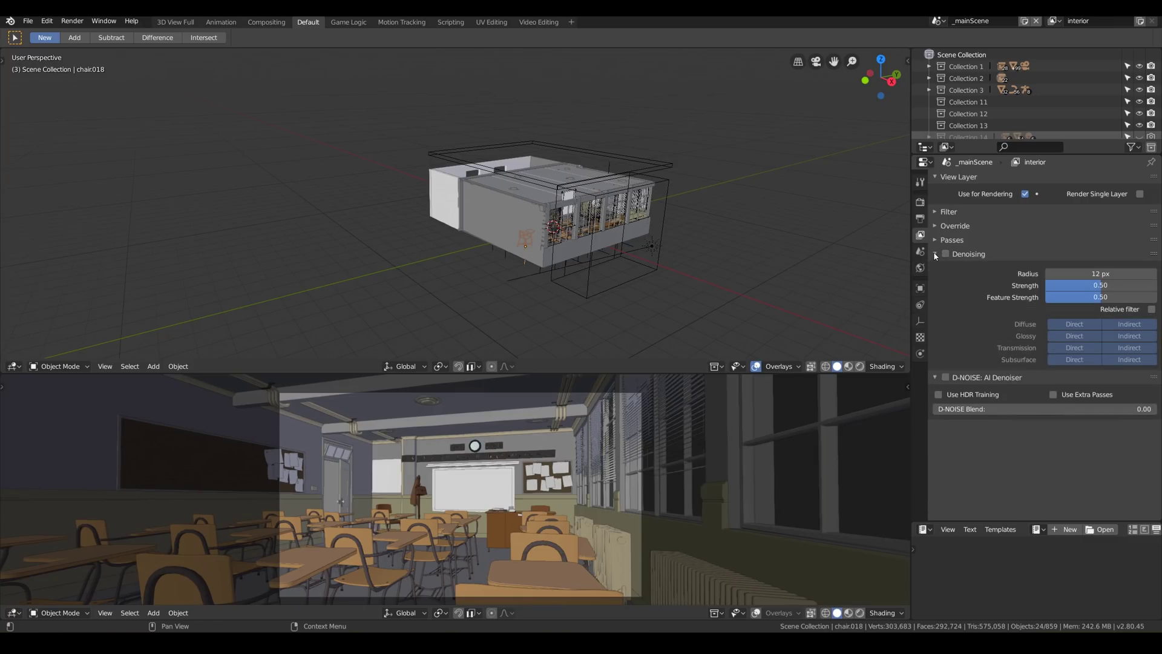
click(935, 257)
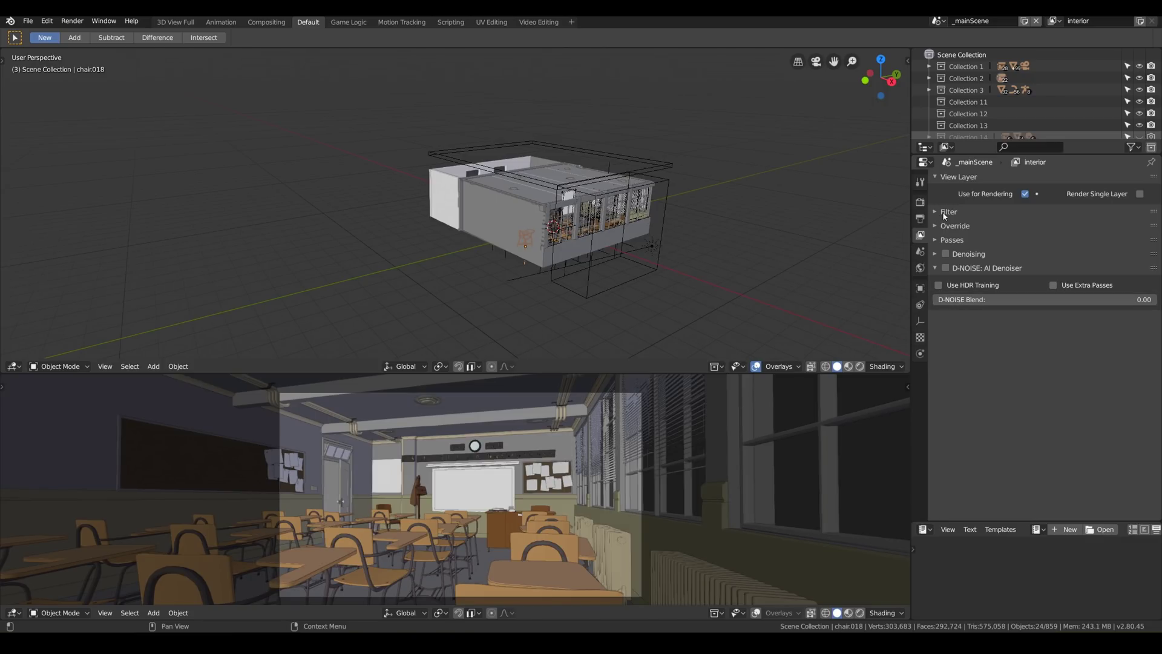
click(919, 219)
click(920, 204)
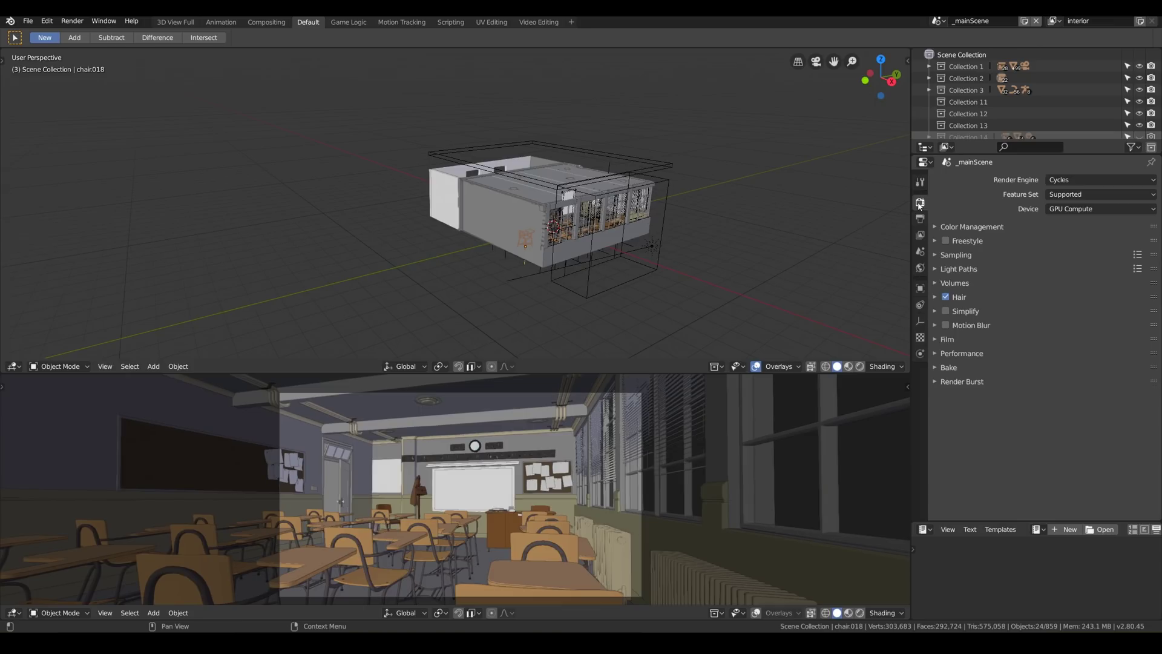
click(954, 255)
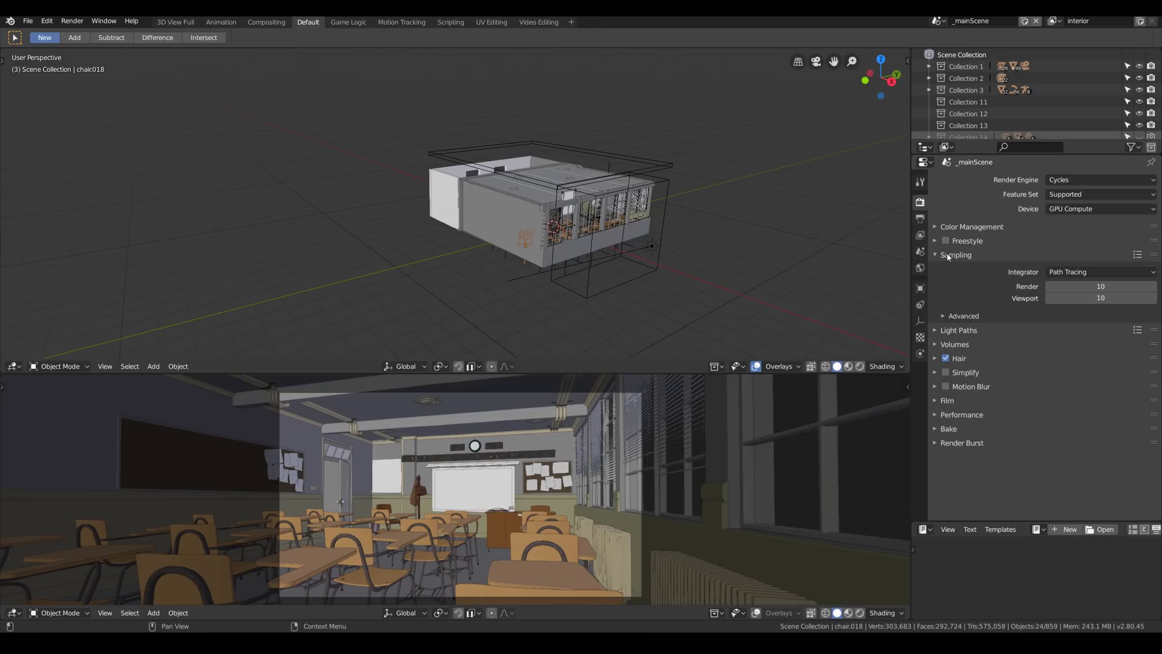
Burn metadata into the rendered image with only Render Time, Camera and Scene included, at a font size of 20 px.
click(919, 219)
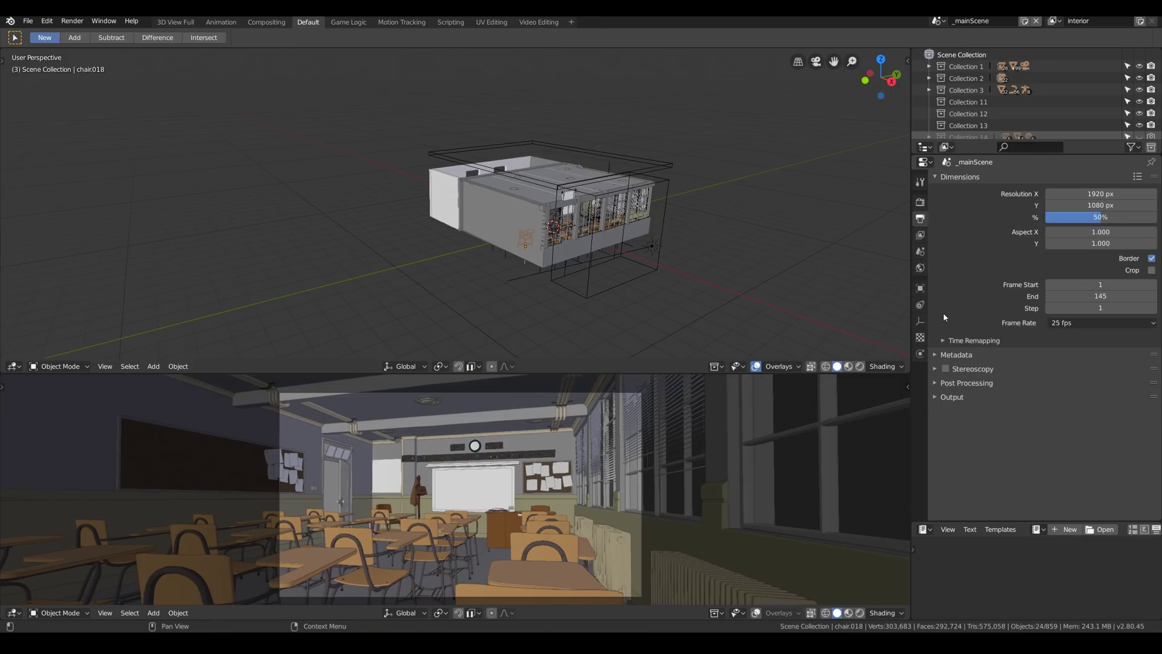
click(949, 355)
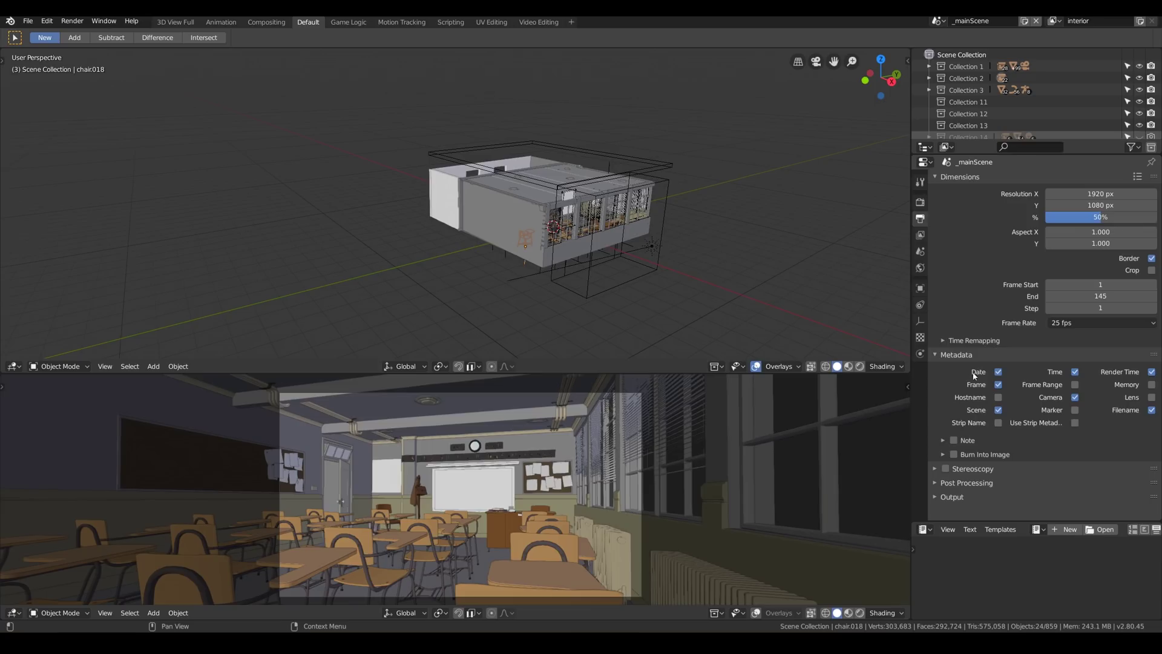
click(955, 455)
click(943, 454)
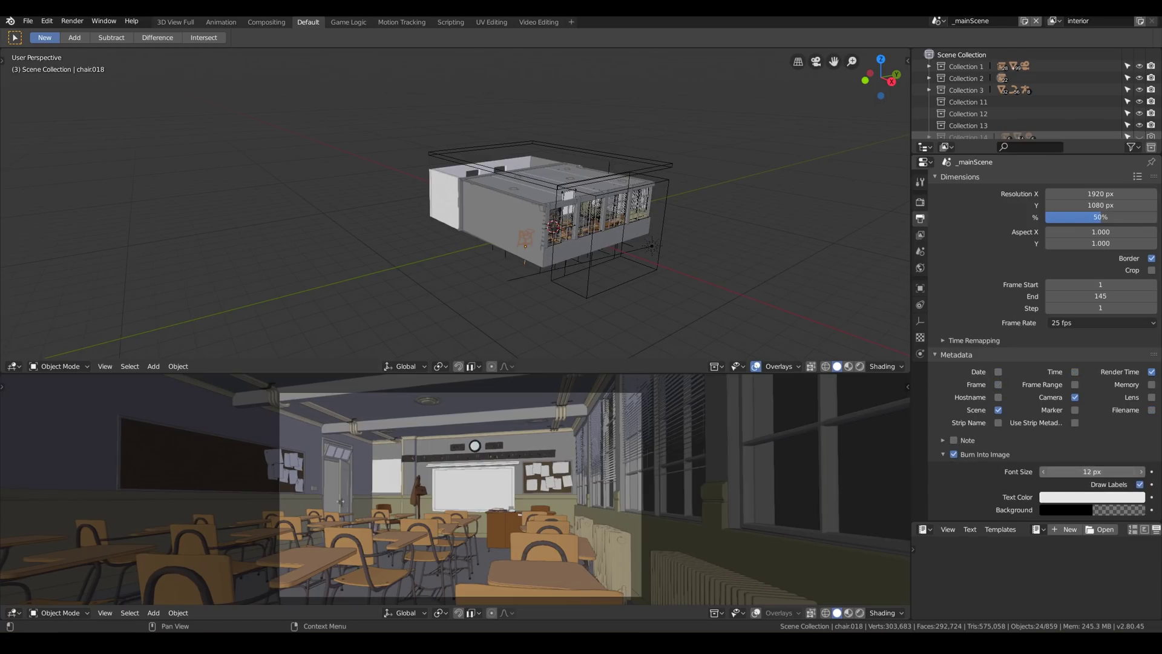
text(20)
key(Return)
scroll(1095, 446, down, 2)
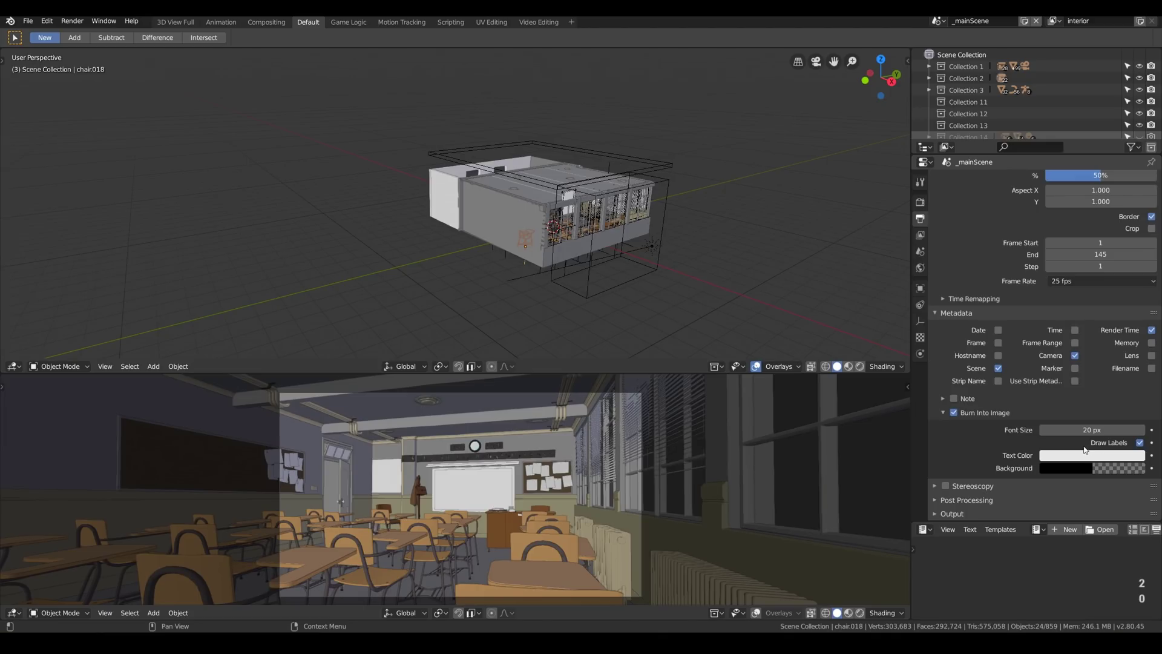
scroll(1027, 451, up, 2)
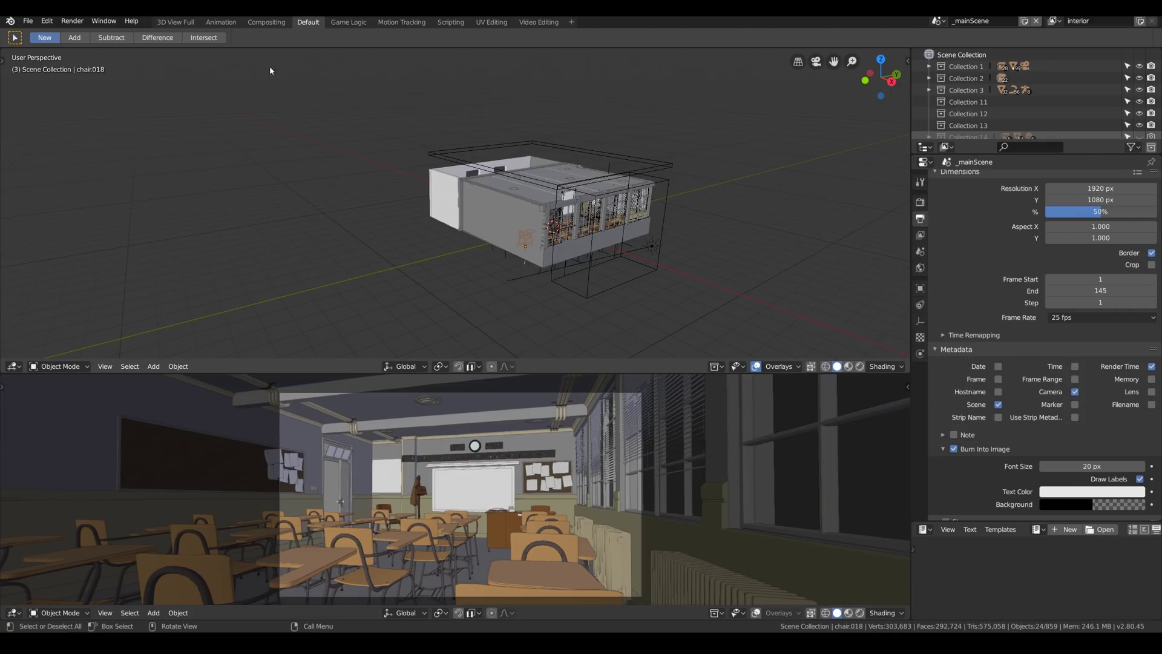
Render the classroom scene as a still image without any denoising.
click(47, 21)
mouse_move(72, 21)
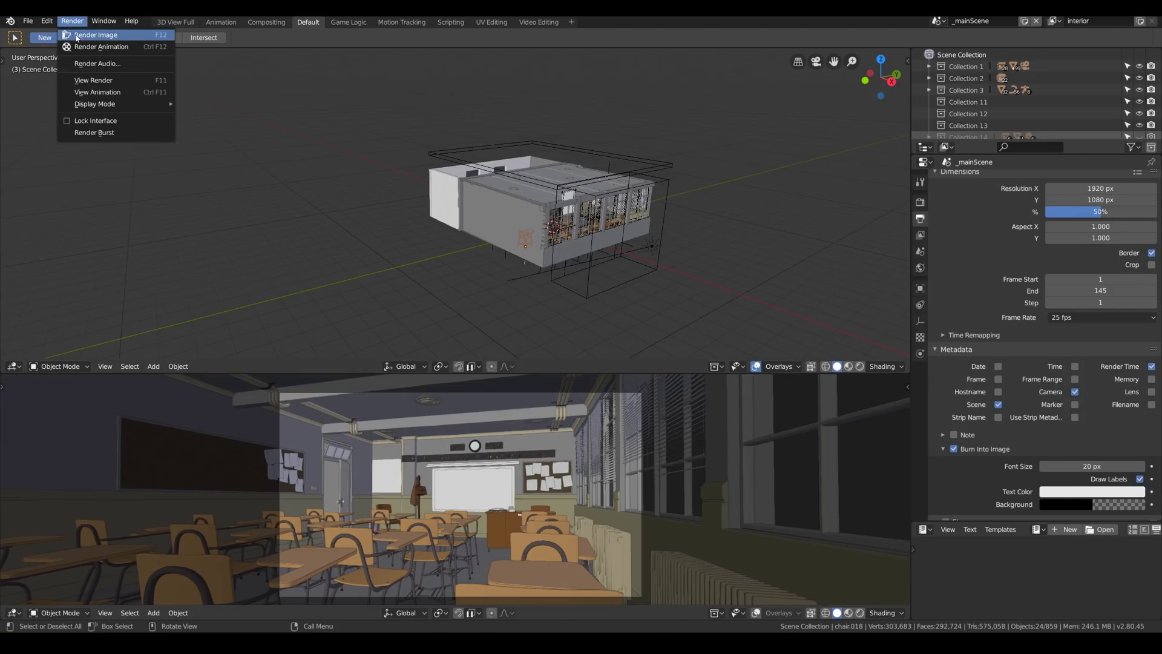
click(91, 35)
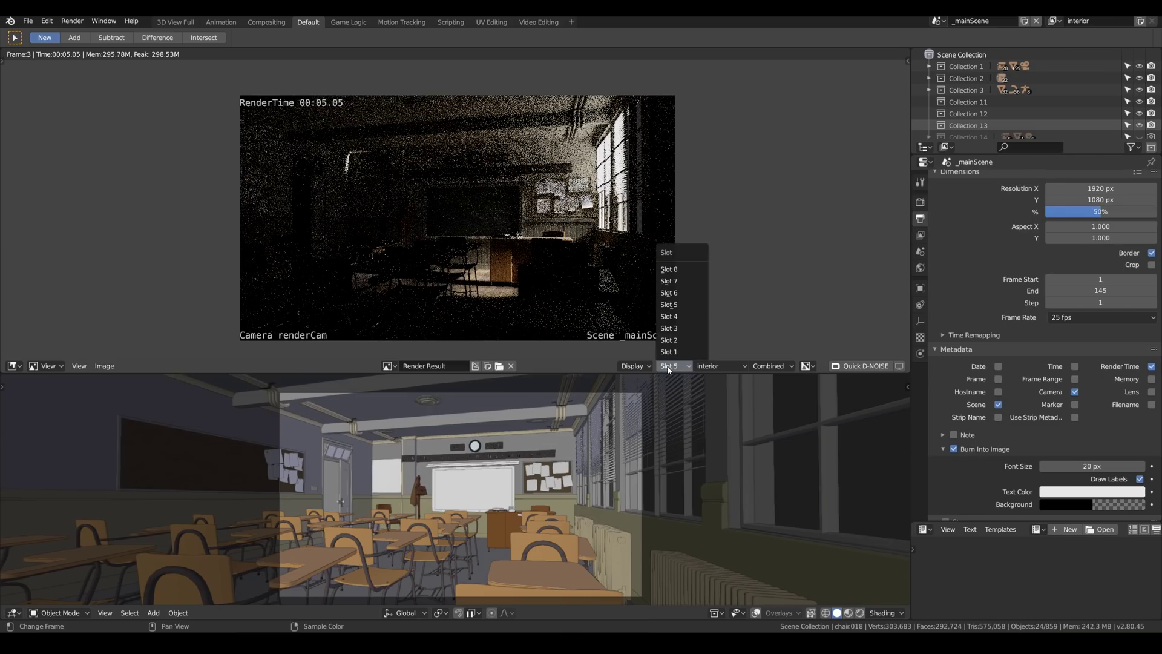
Switch the render result to Slot 6, enable the interior view layer's built-in Denoising, and render the image.
click(683, 294)
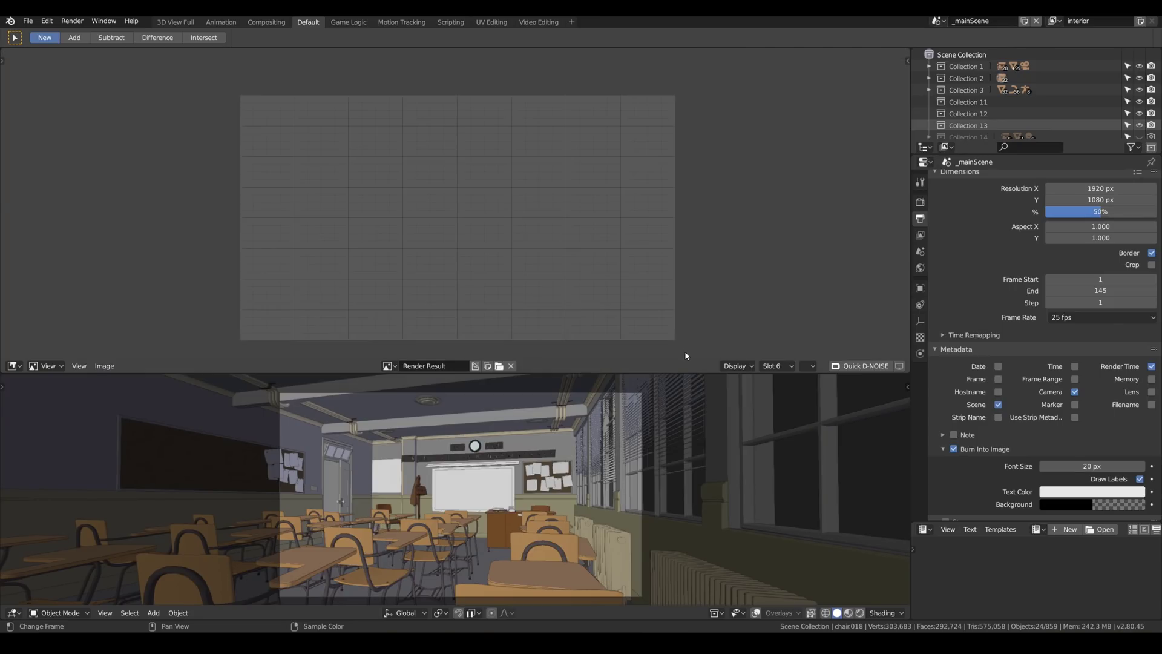
click(920, 235)
click(935, 253)
click(945, 254)
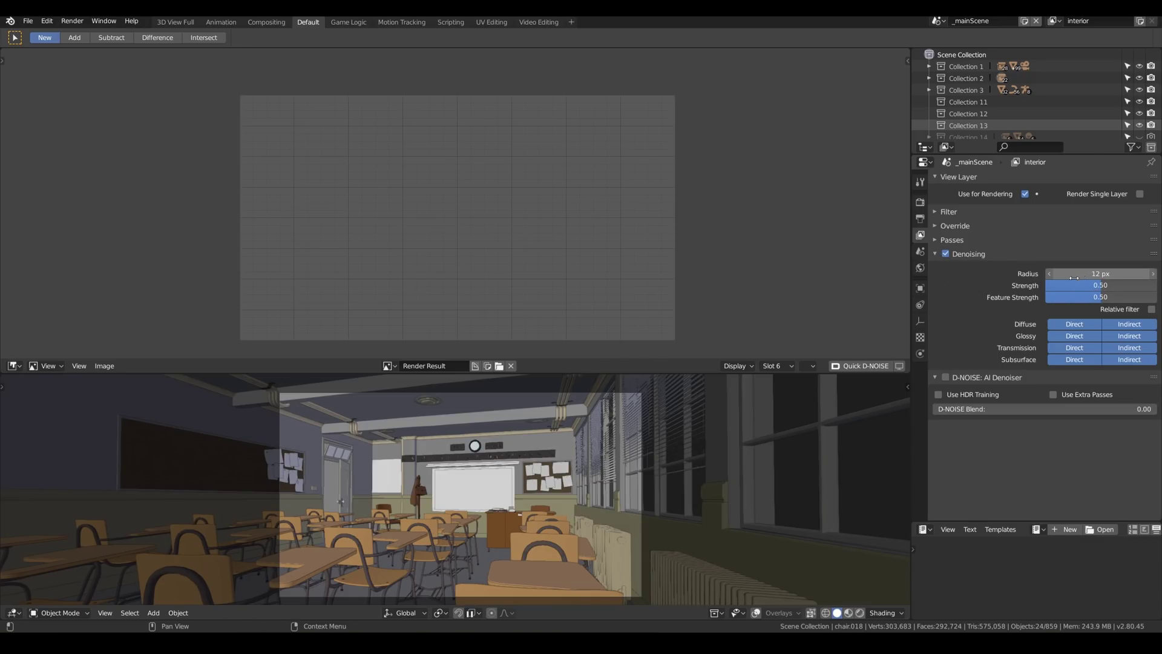
click(72, 20)
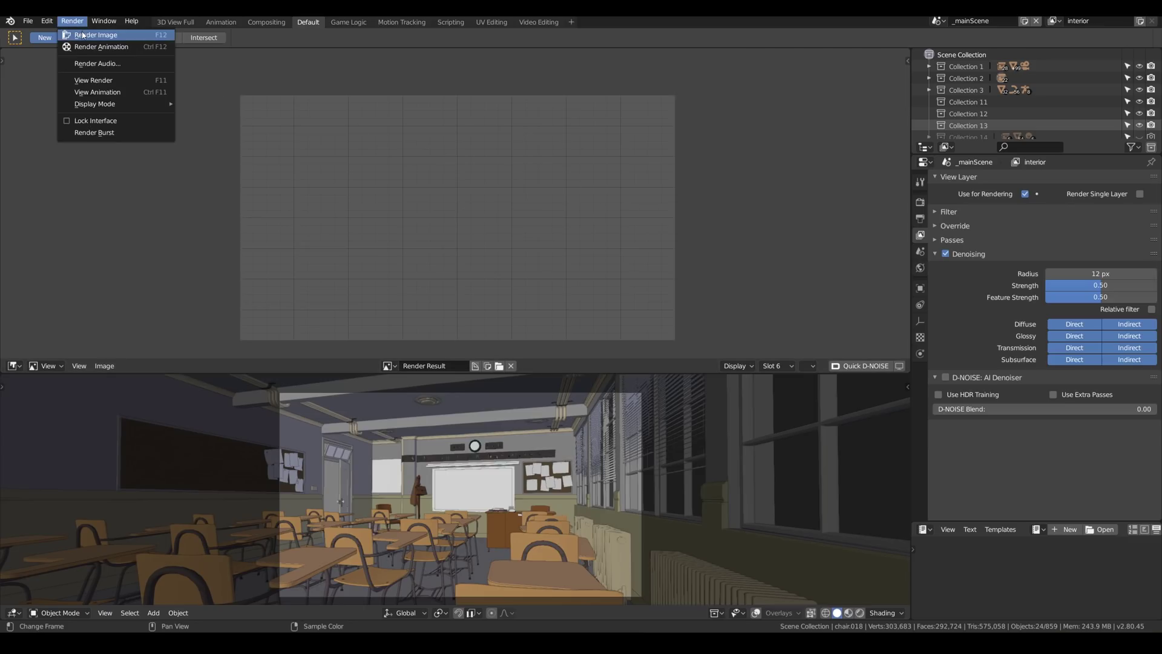
click(83, 35)
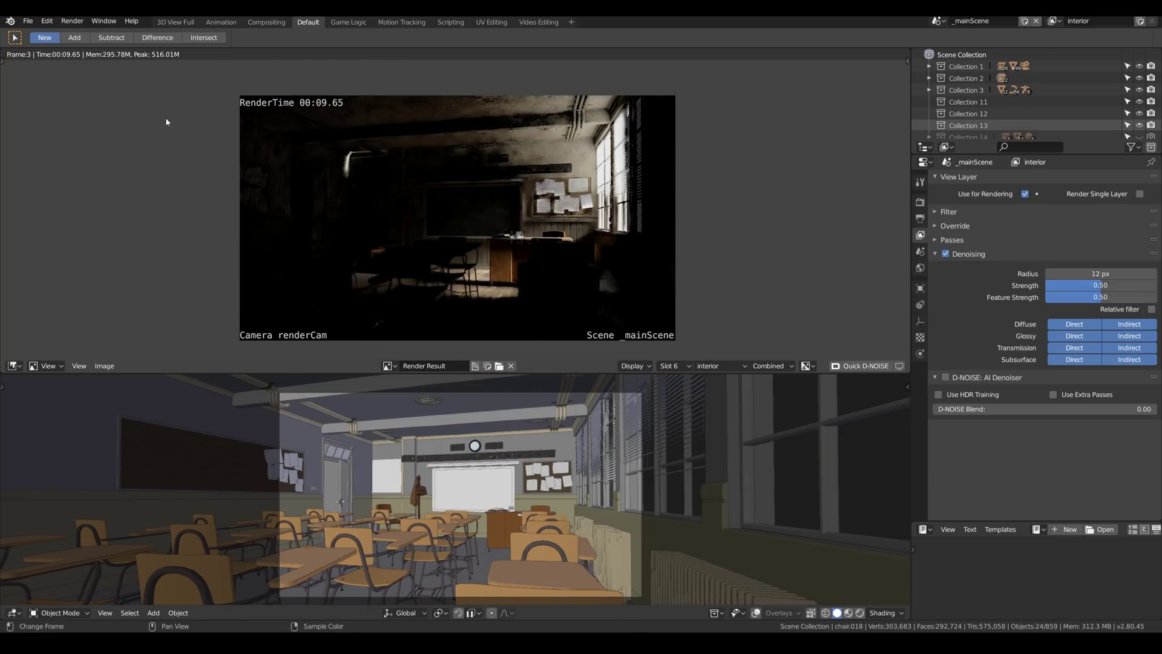
Compare the noisy render in Slot 5 with the denoised render in Slot 6, including close-up detail.
click(671, 365)
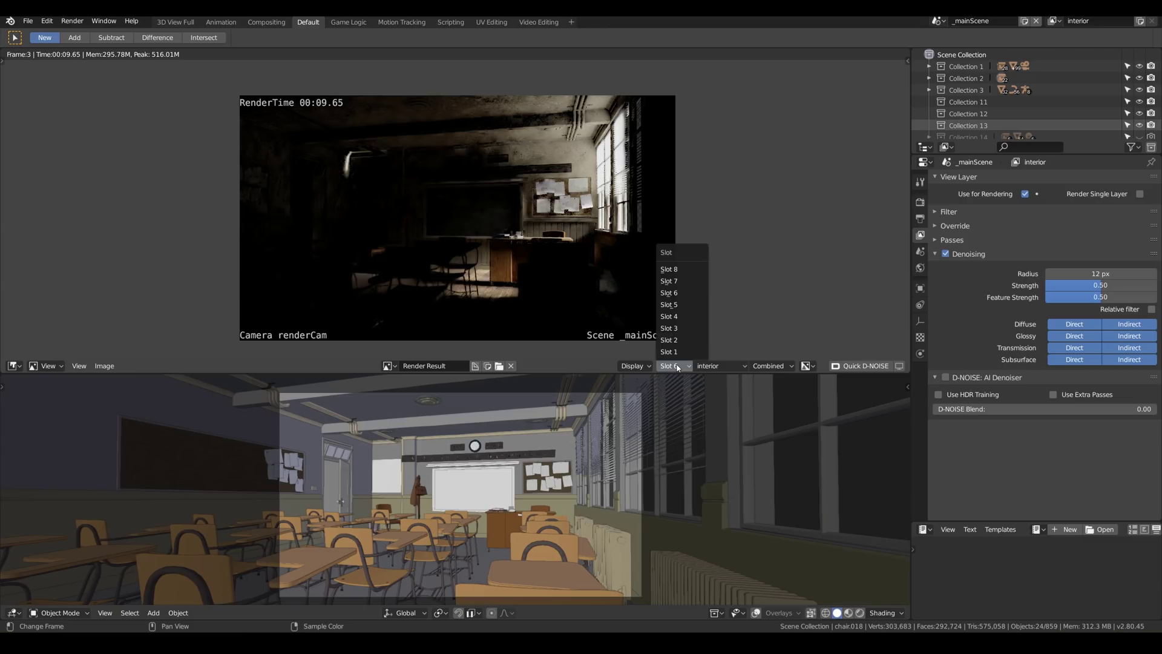
click(675, 307)
click(671, 366)
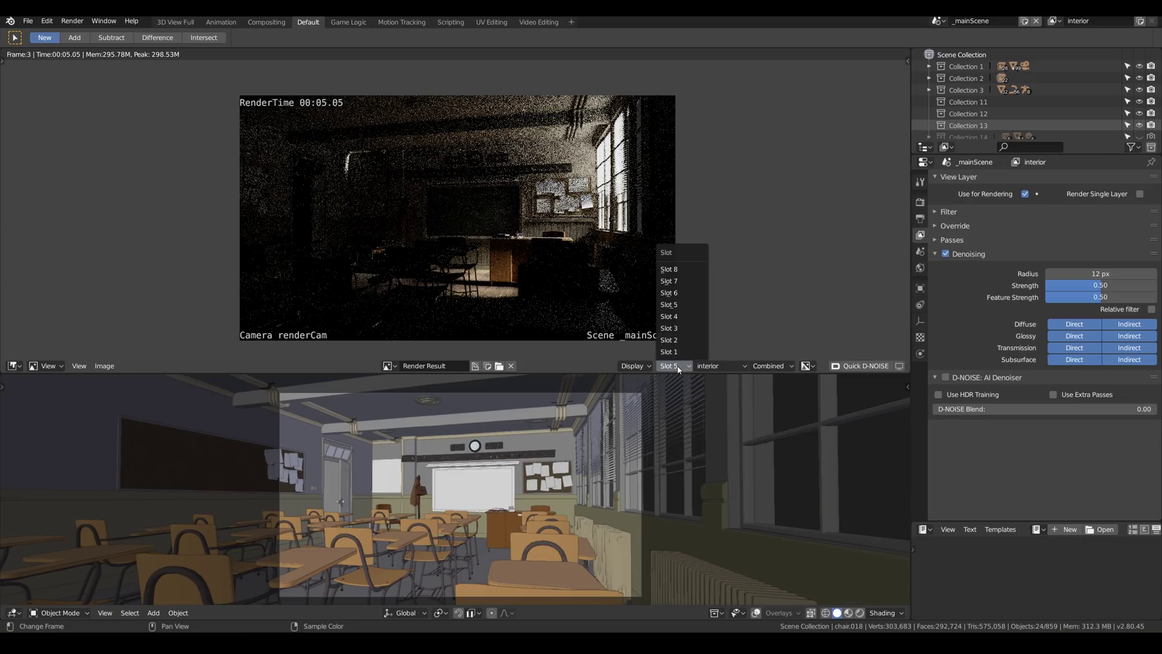
click(675, 292)
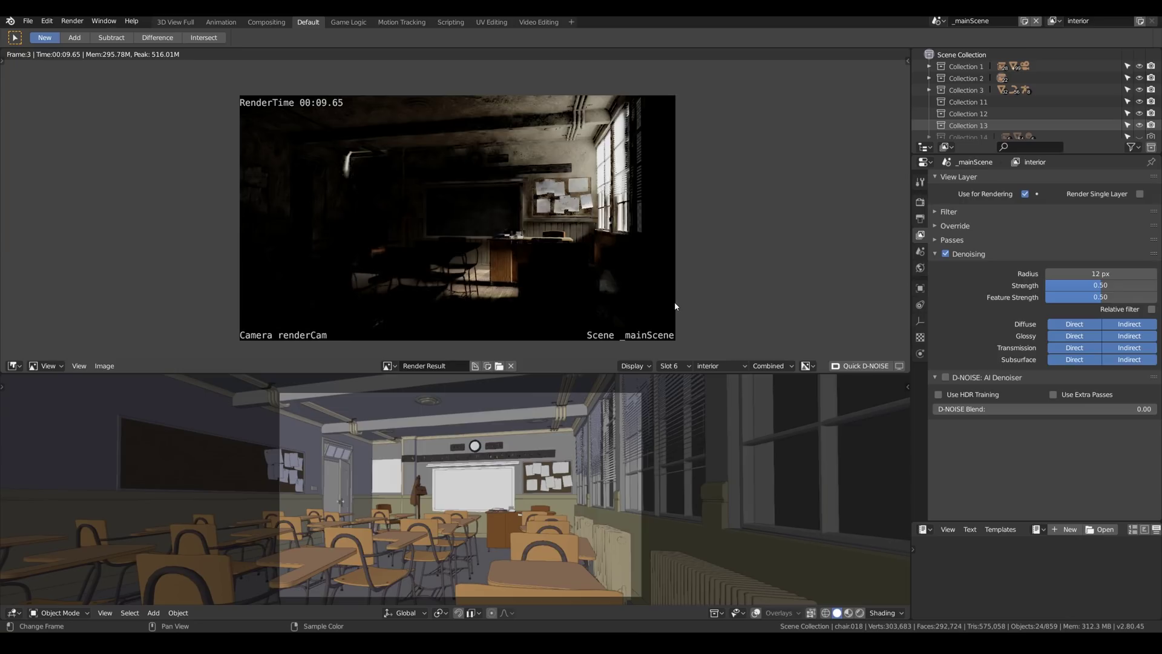
key(5)
key(6)
key(5)
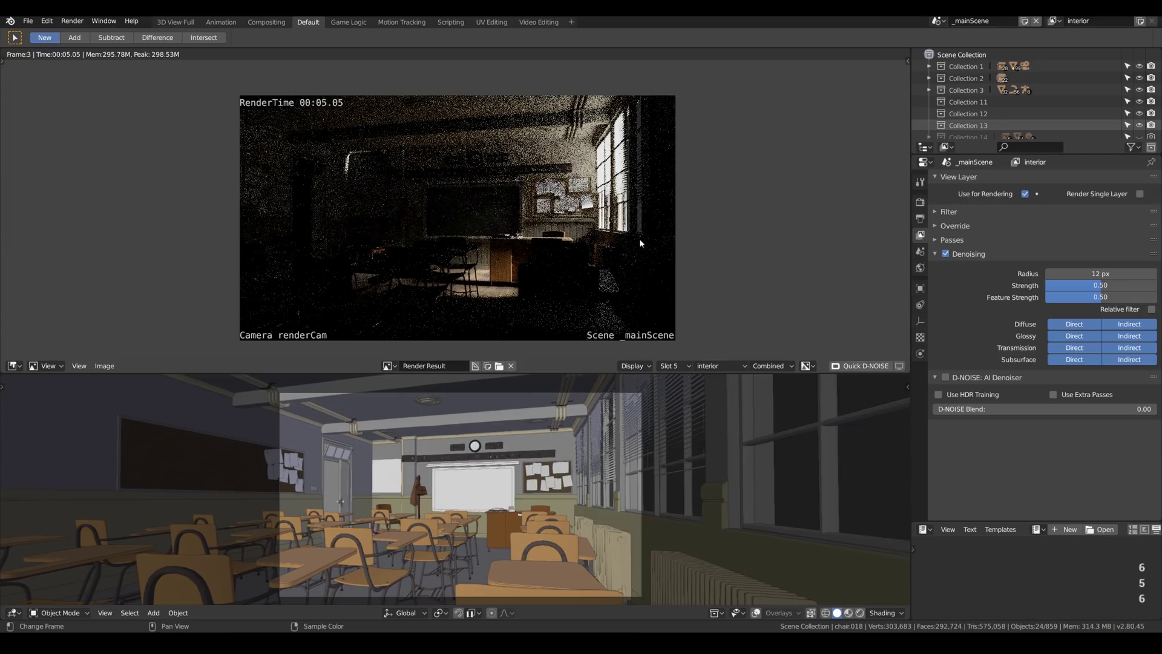
key(6)
scroll(514, 136, up, 4)
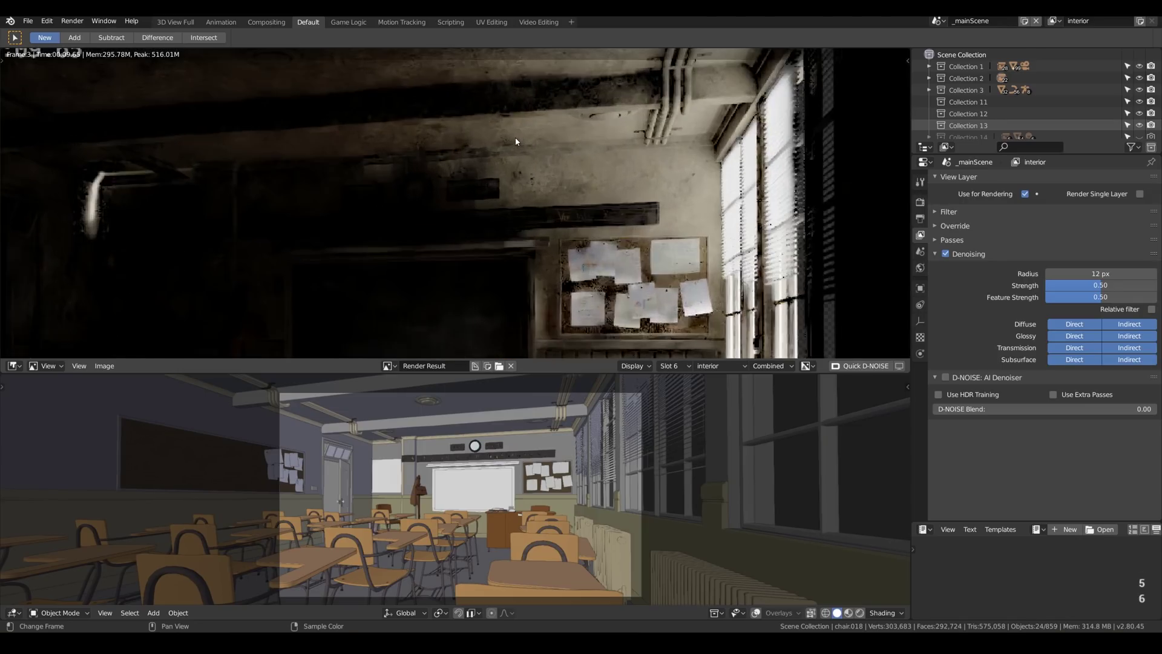
key(5)
scroll(607, 286, up, 2)
scroll(574, 236, up, 1)
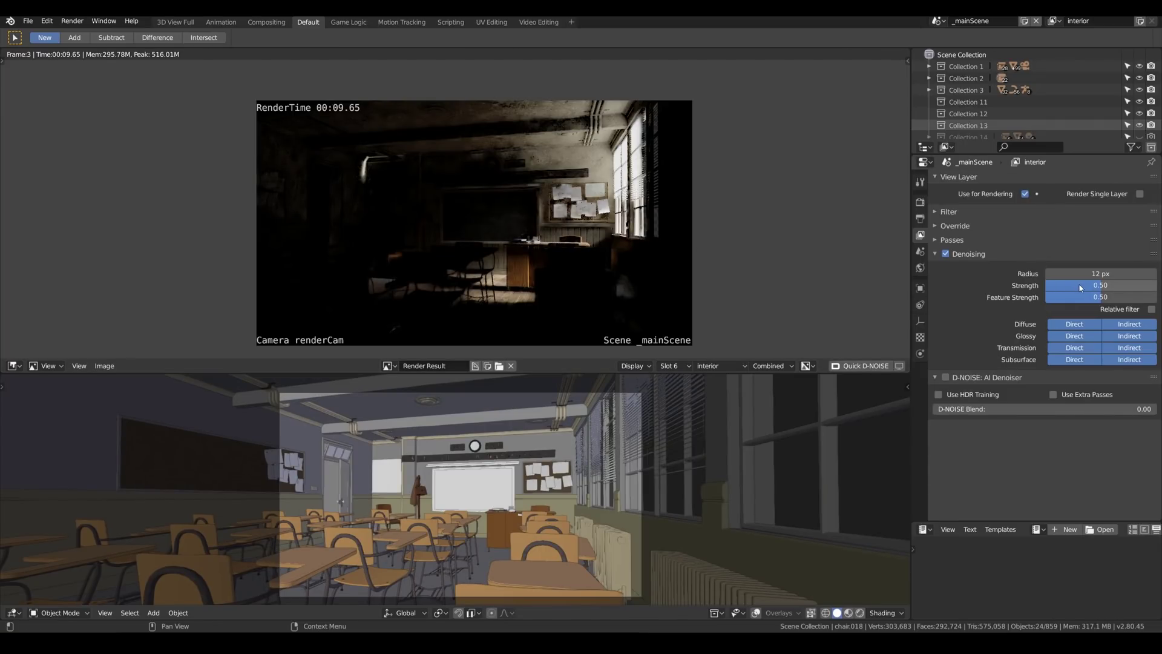
Set the built-in denoiser's Strength to 1.00 and render the image again in Slot 6.
drag(1098, 285, 1155, 285)
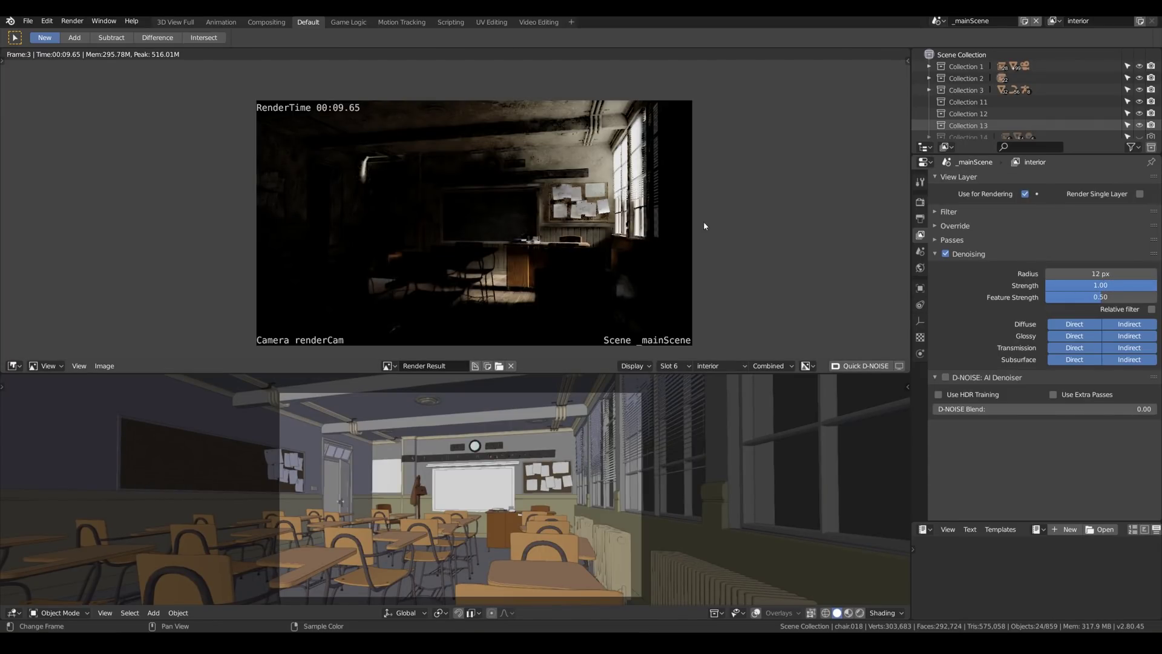
key(F12)
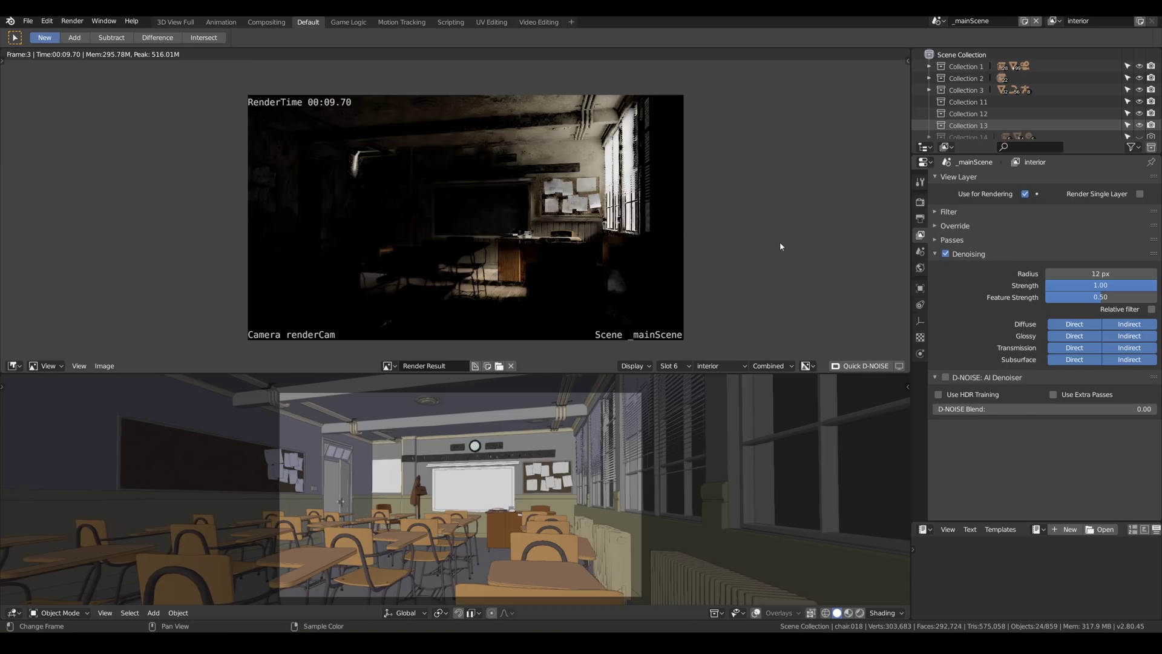
Replace the built-in Denoising with D-NOISE: AI Denoiser on the view layer and render the image into Slot 7.
click(946, 255)
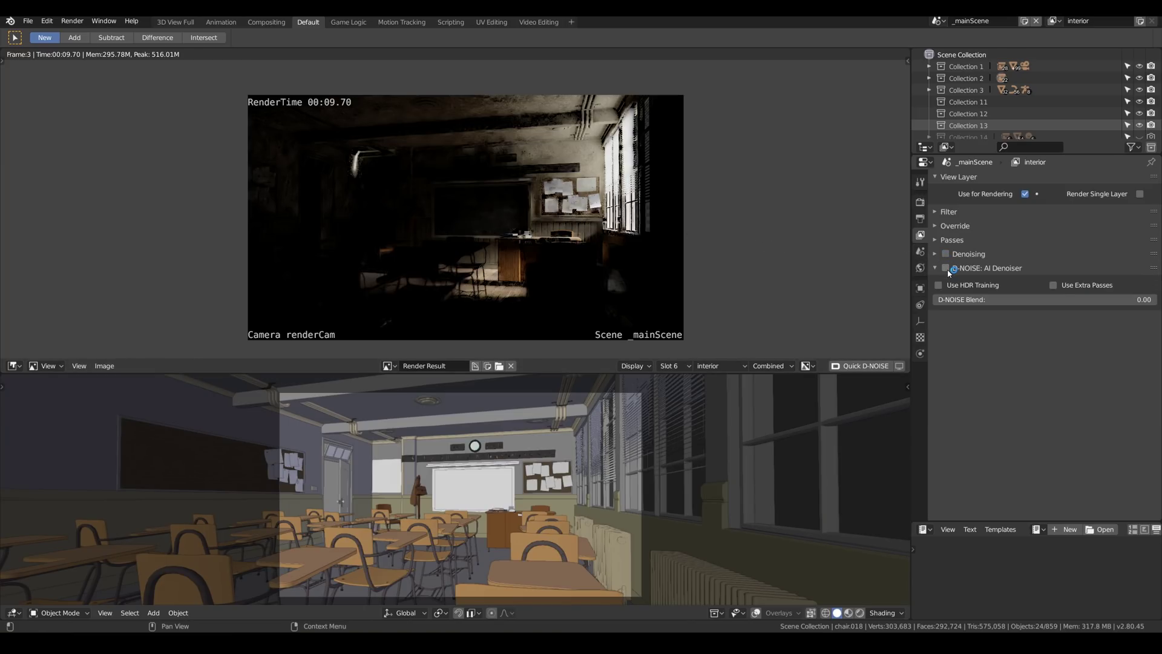
click(946, 268)
click(683, 366)
click(669, 278)
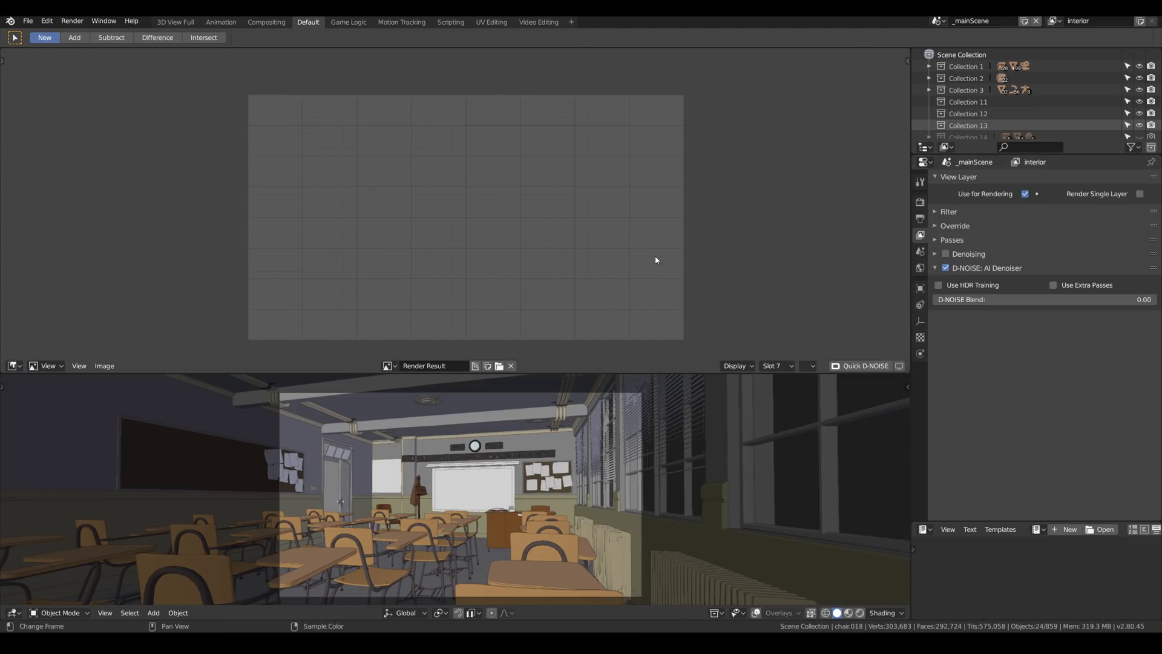
click(72, 21)
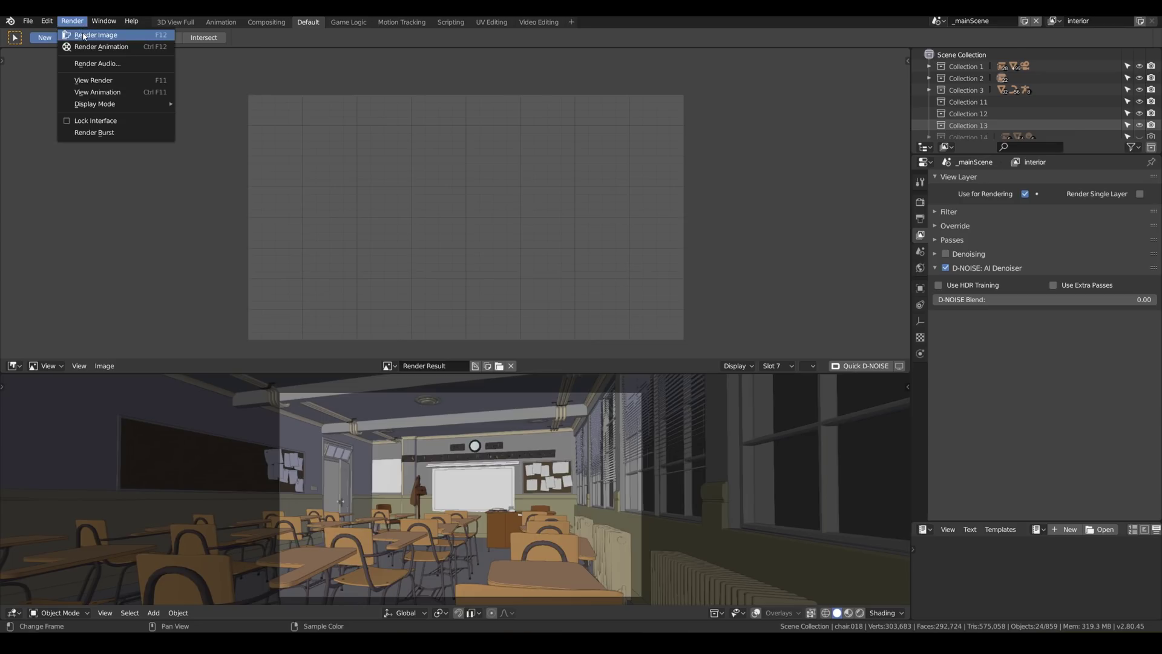
click(91, 33)
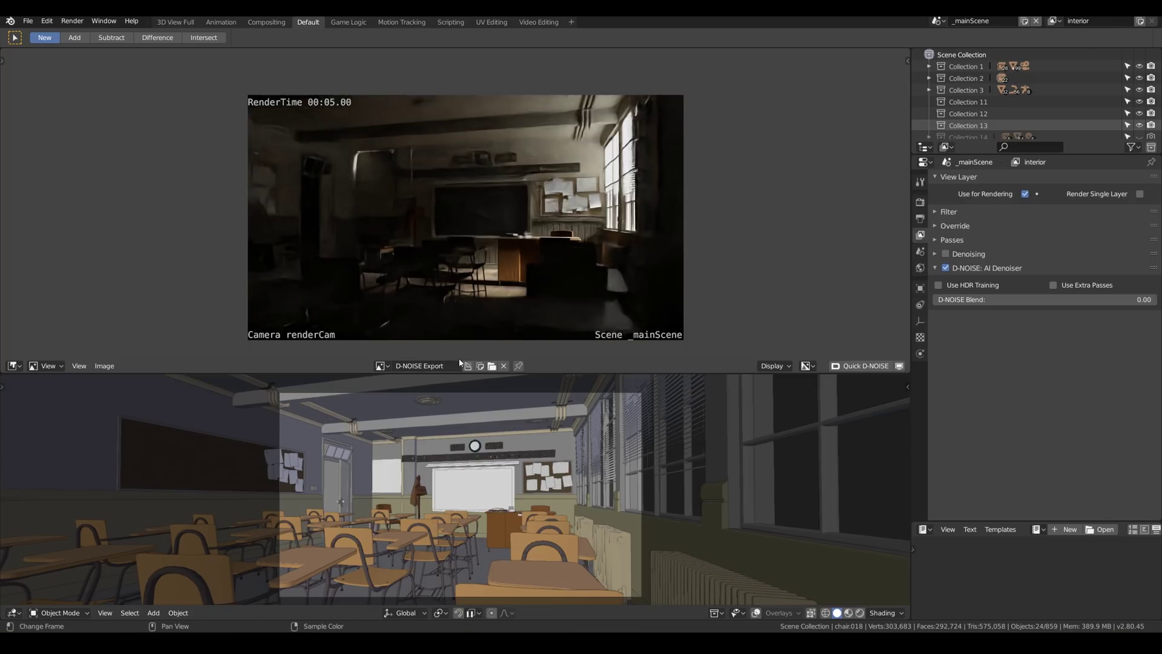
Compare the Render Result in Slots 7 and 6 with the D-NOISE Export image.
click(381, 365)
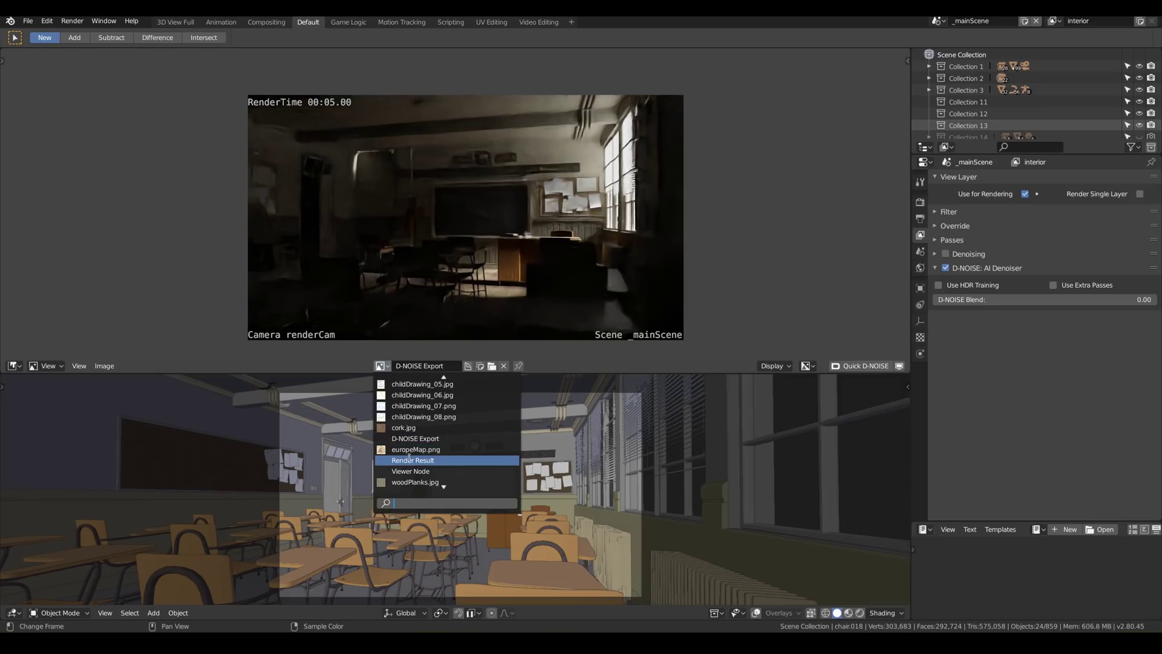
click(410, 460)
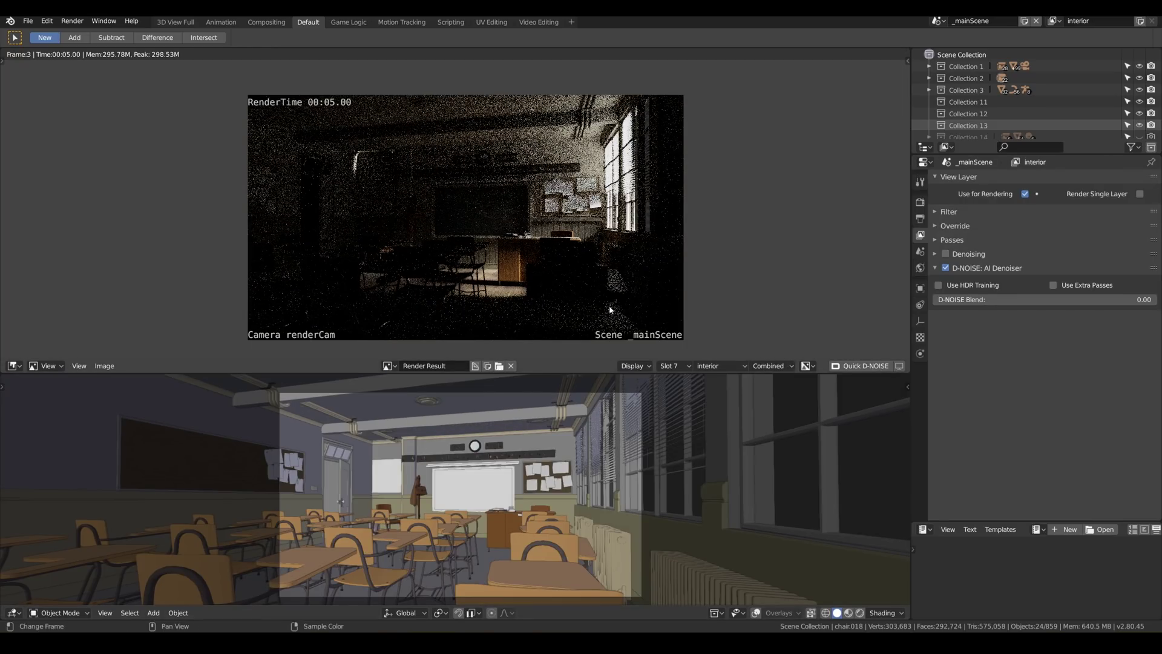
click(671, 365)
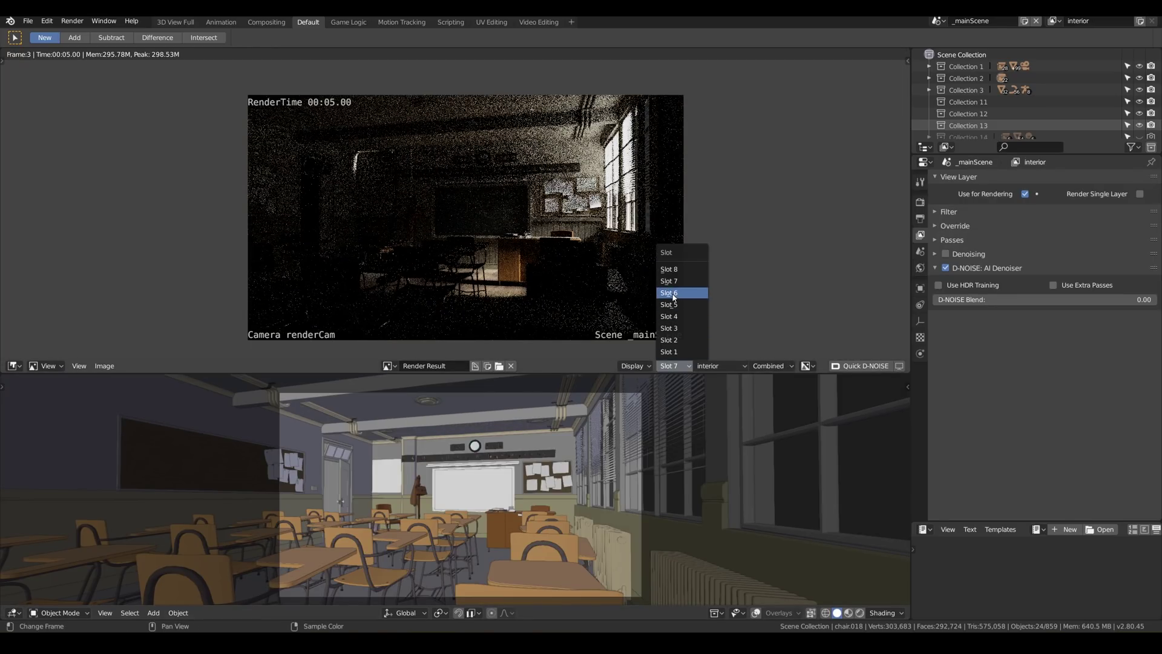
click(672, 294)
click(673, 366)
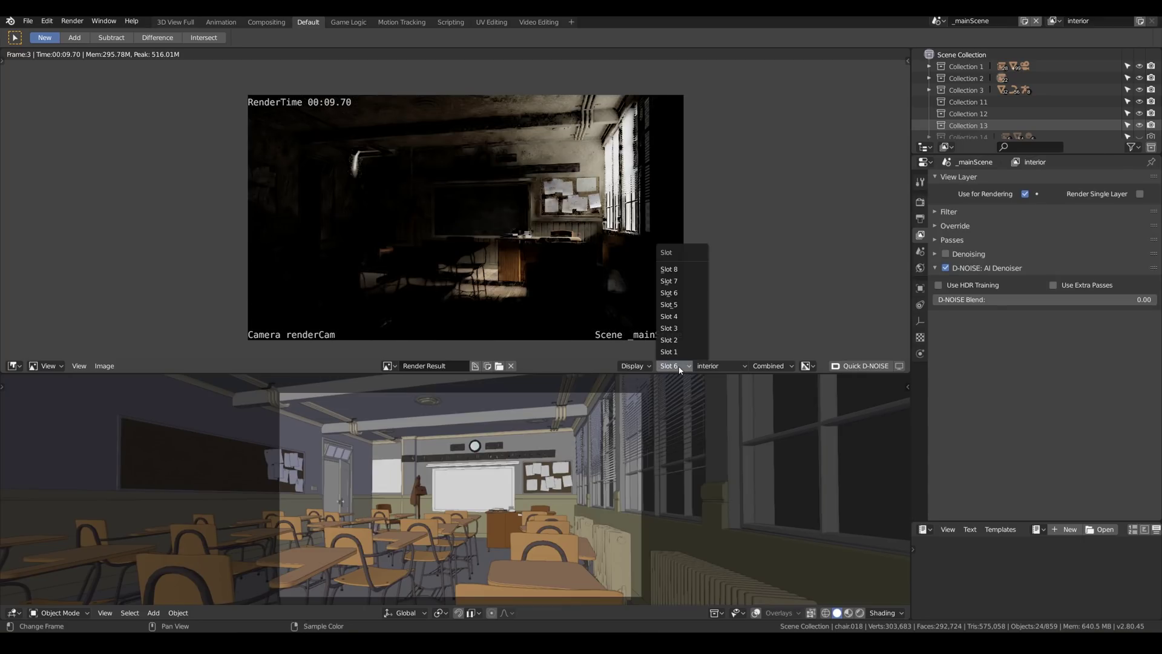
click(670, 281)
click(388, 366)
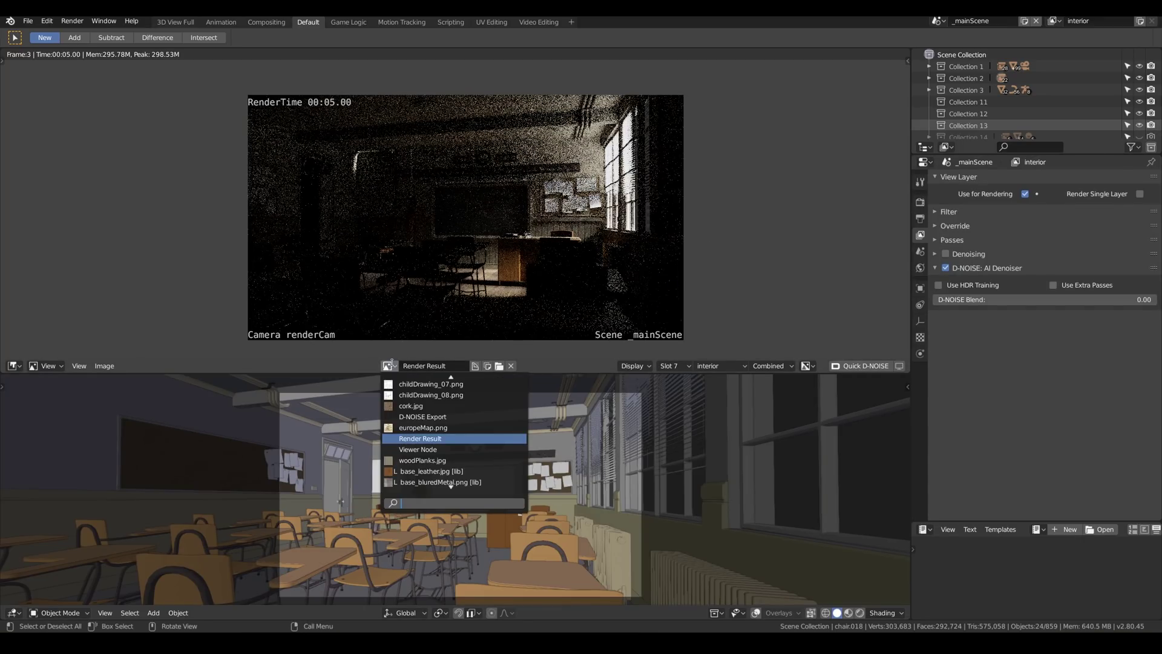
click(411, 417)
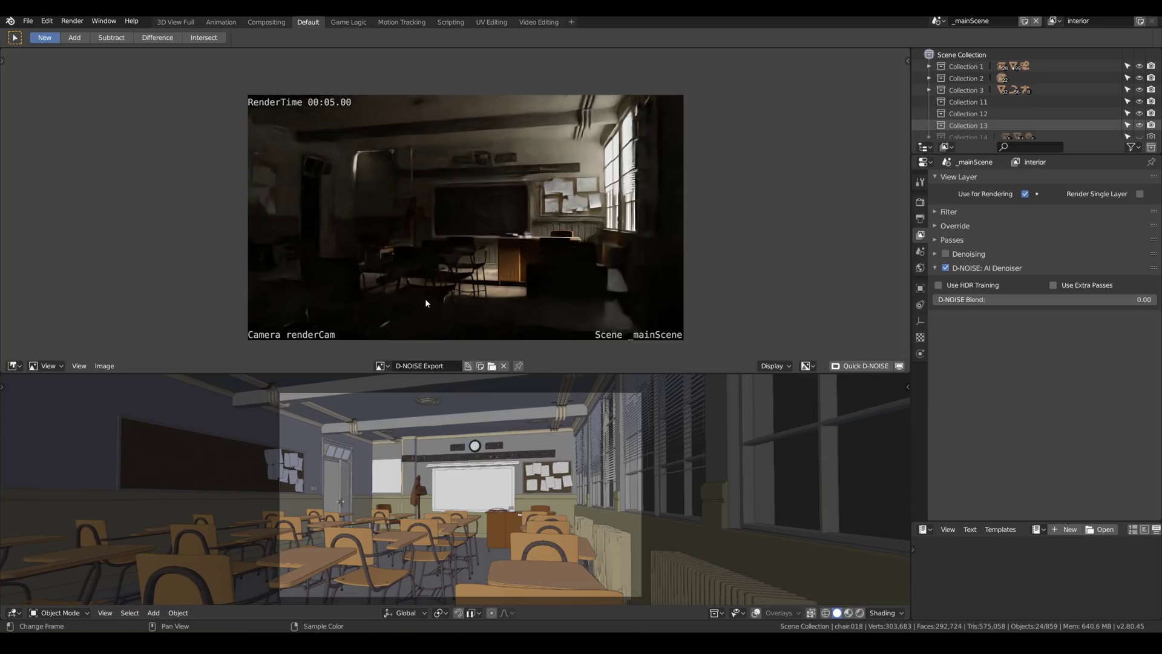
Toggle the image display between the D-NOISE result and the original render to compare them.
click(899, 366)
click(899, 366)
click(899, 366)
click(899, 366)
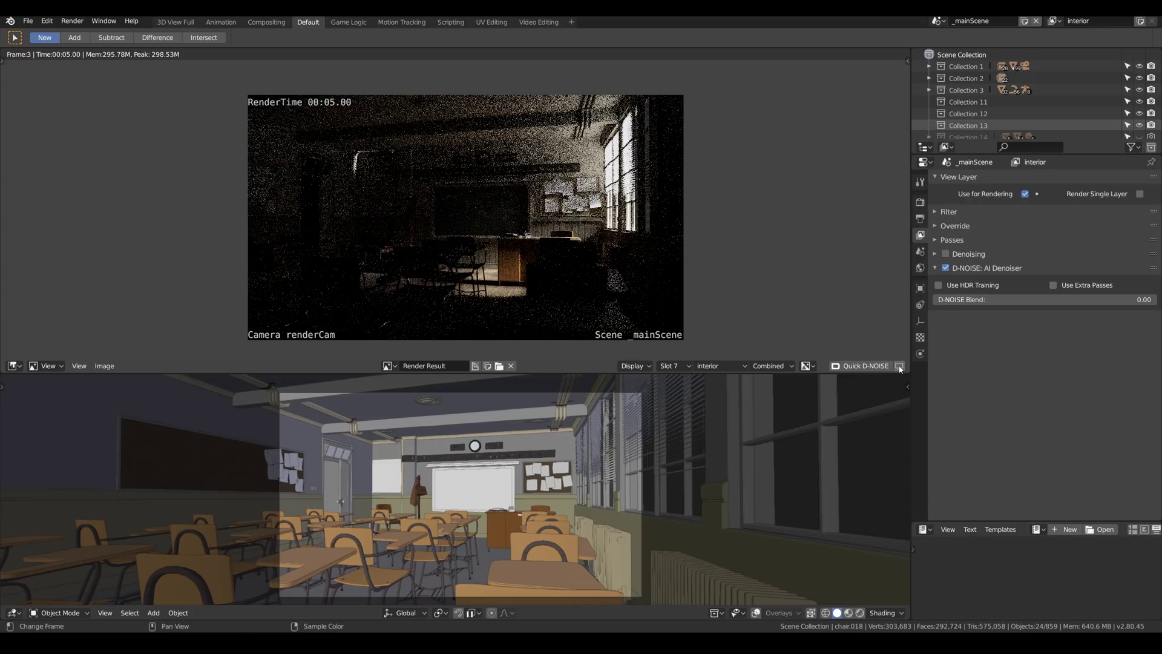
click(899, 366)
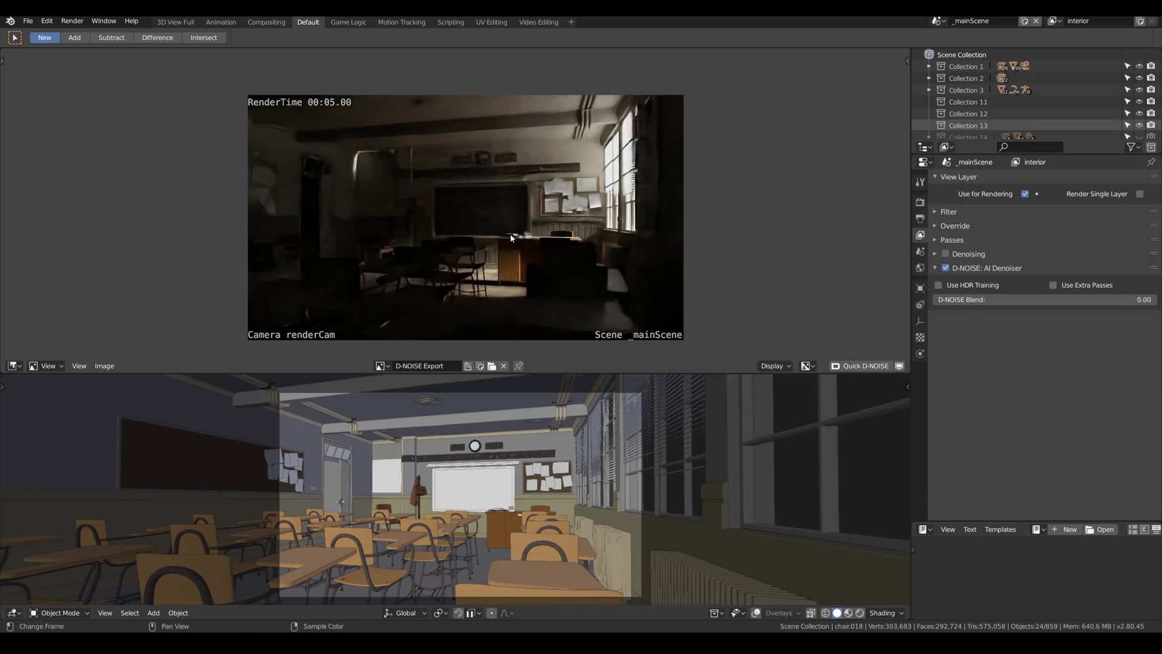
Save the D-NOISE Export image as the PNG file 01a_d-noise in the classroom_renders folder.
click(105, 366)
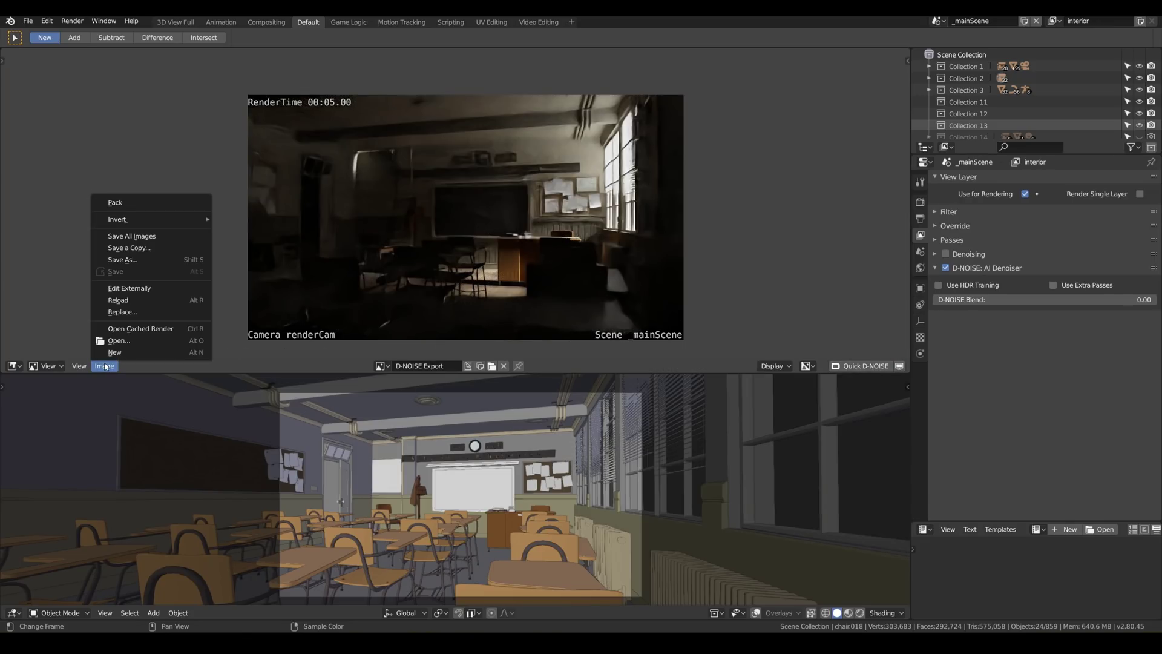
click(143, 260)
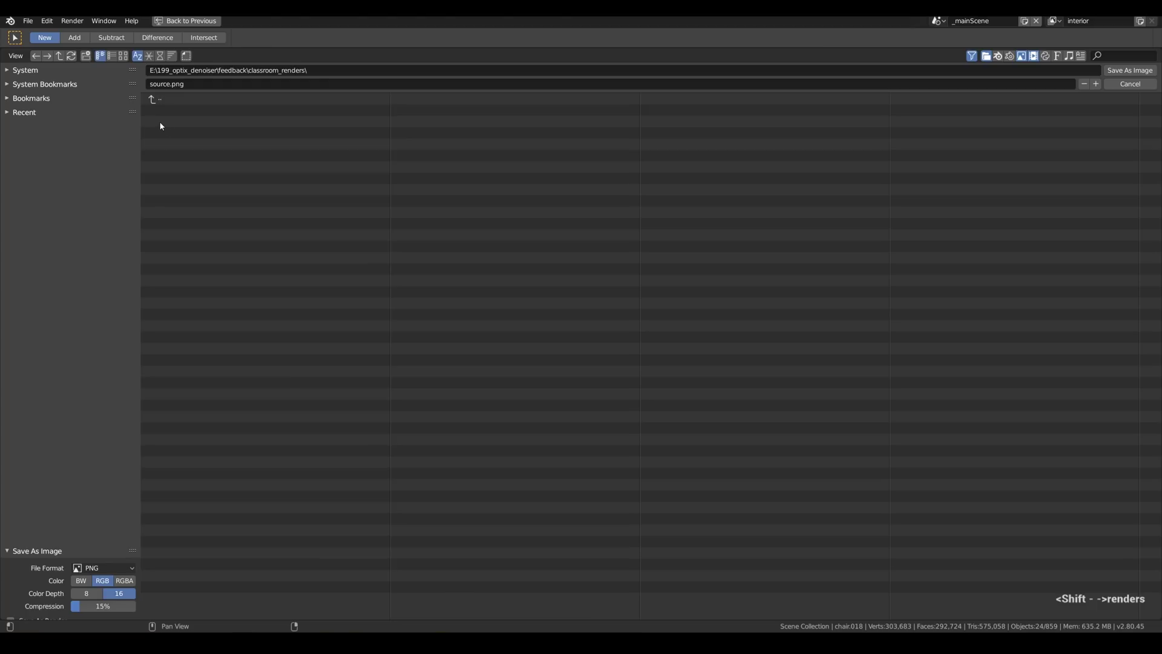
click(205, 84)
text(01a_d-noise)
key(Home)
key(Right)
key(Right)
text(a)
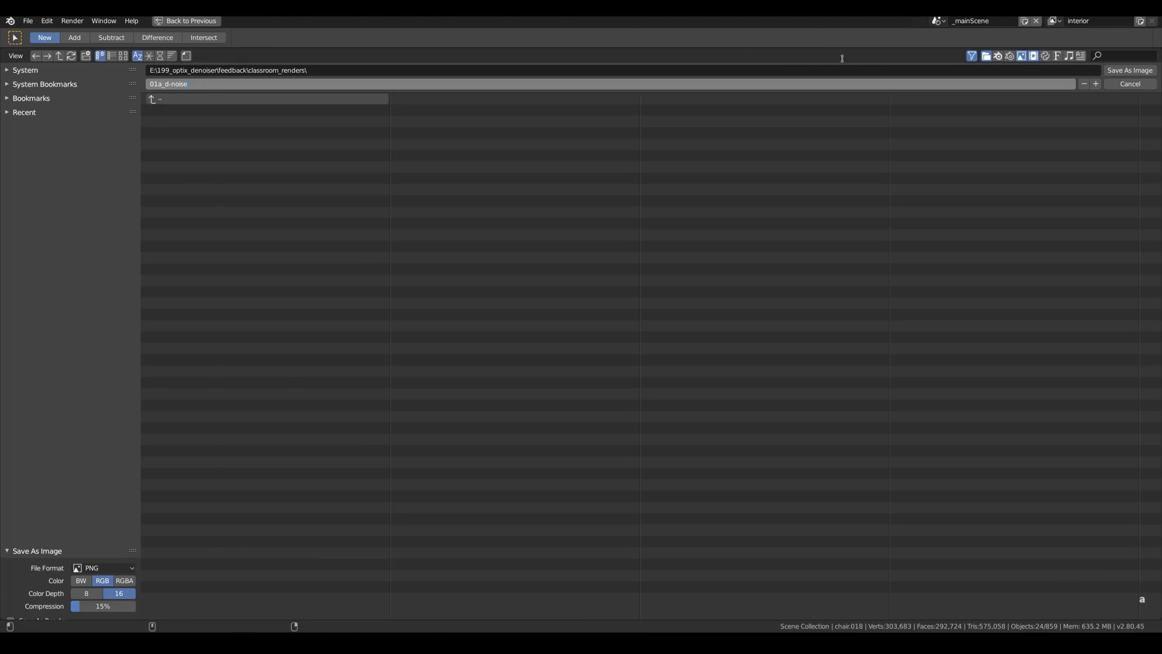
click(1132, 70)
click(1132, 70)
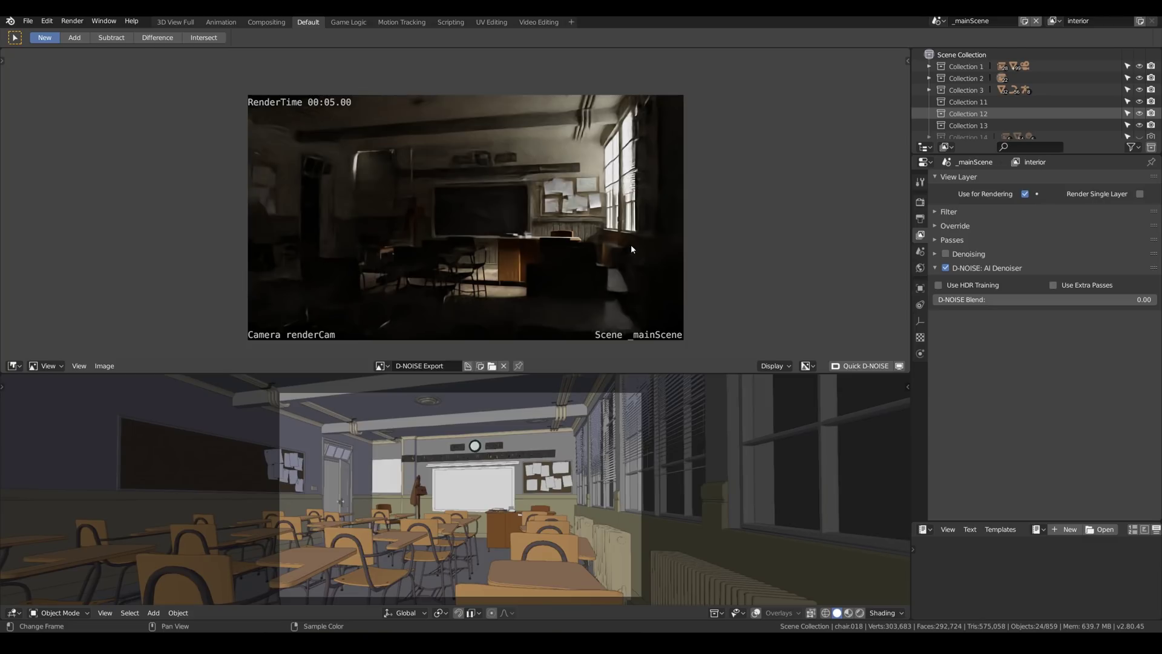
Show the original render in Slot 6 and save it as 01b_default.png in the classroom_renders folder.
click(899, 367)
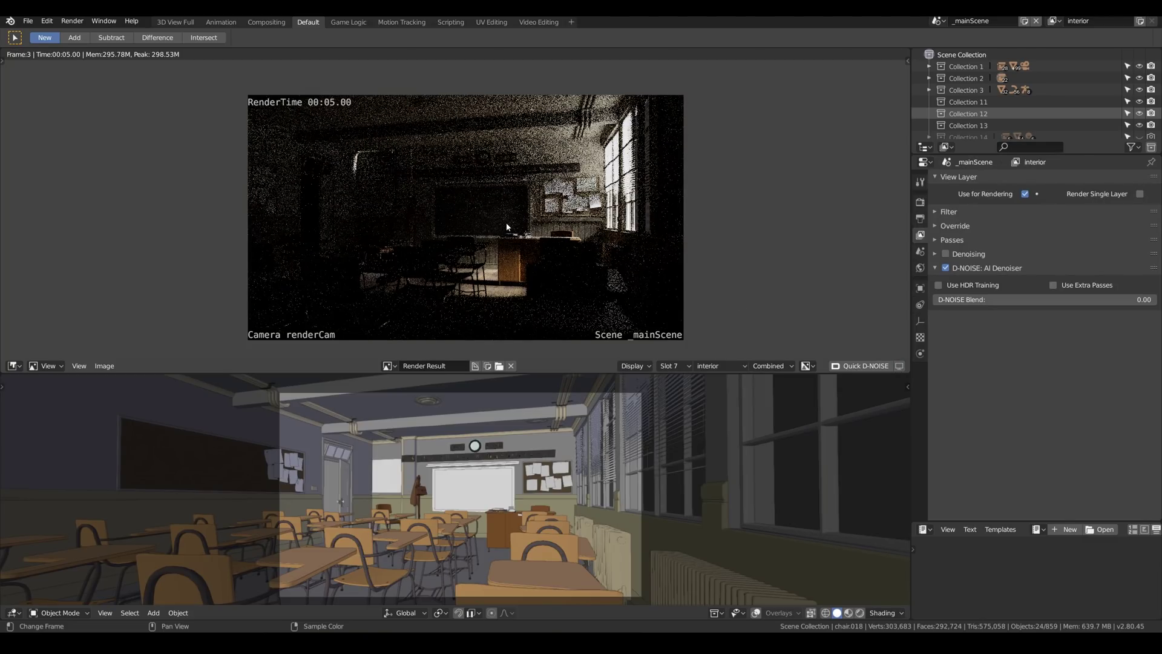
key(6)
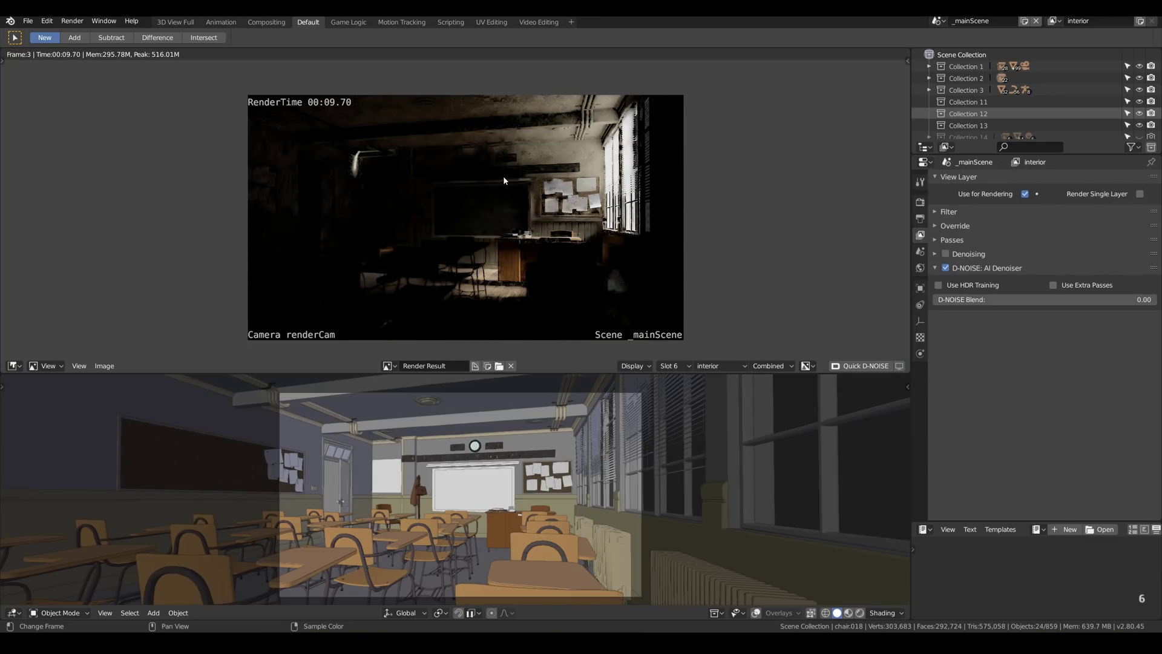
click(107, 366)
click(146, 285)
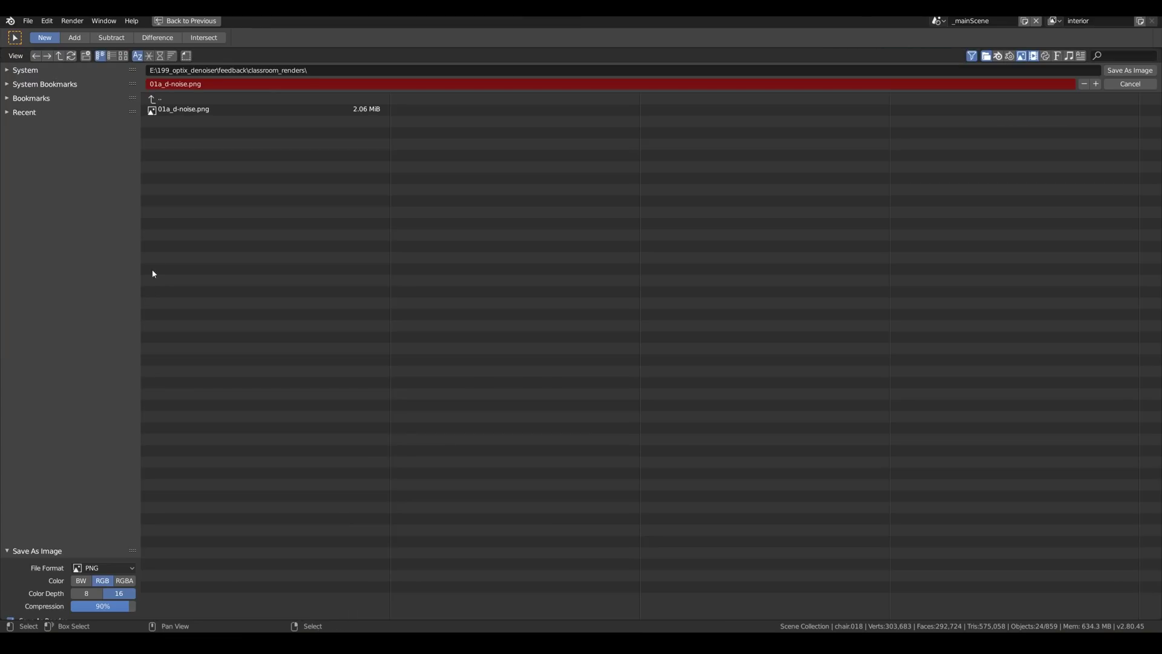
click(181, 83)
text(01b_default)
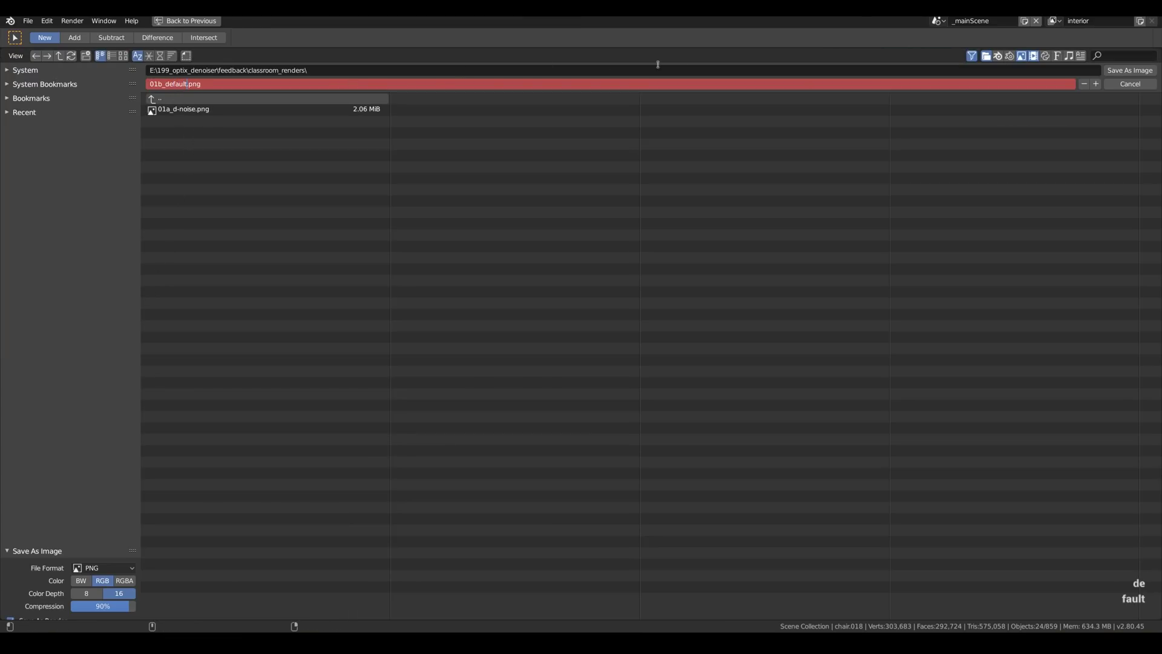
click(1117, 67)
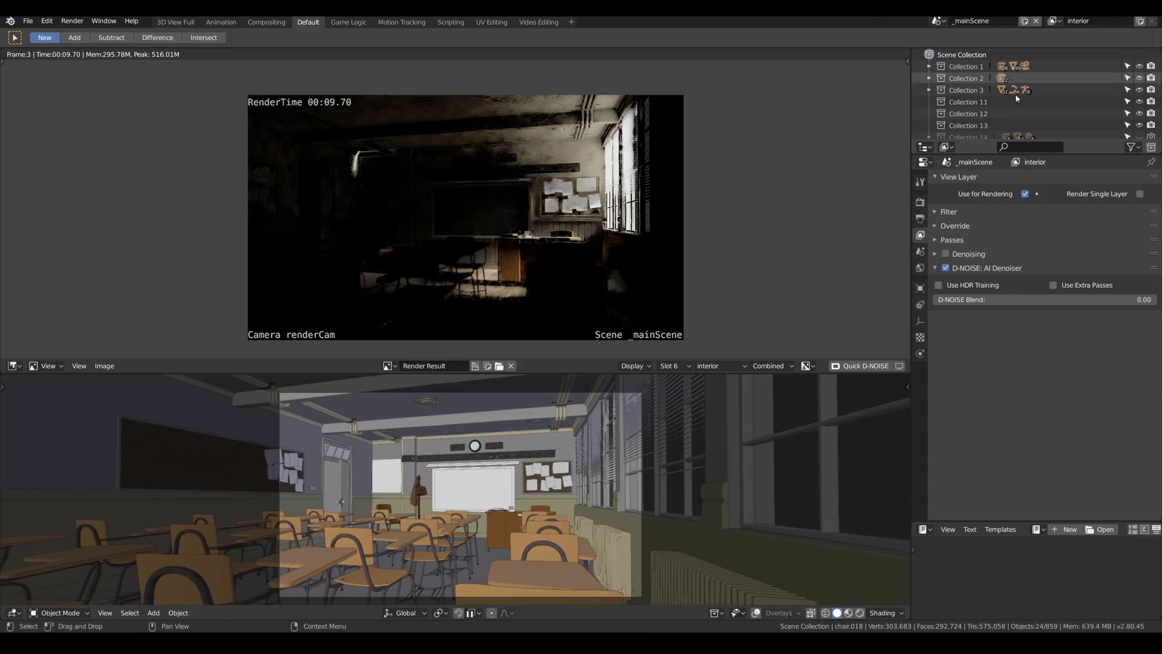
Compare the saved D-NOISE and default-denoised classroom renders at full screen by alternating between the two images.
key(F11)
key(Right)
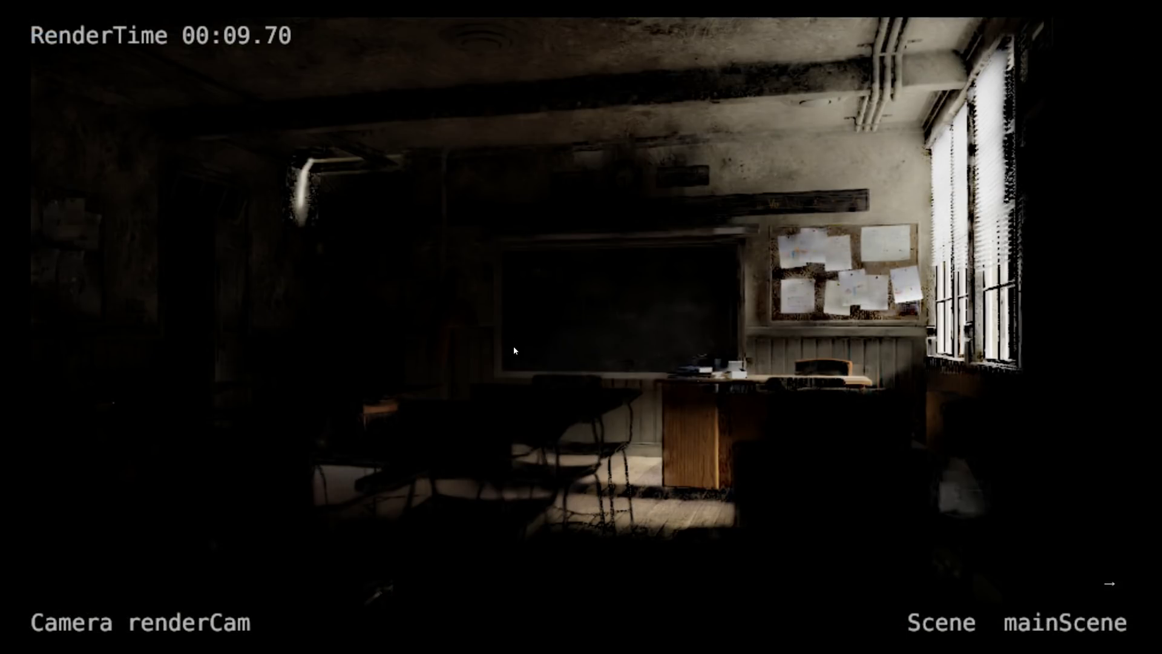
key(Left)
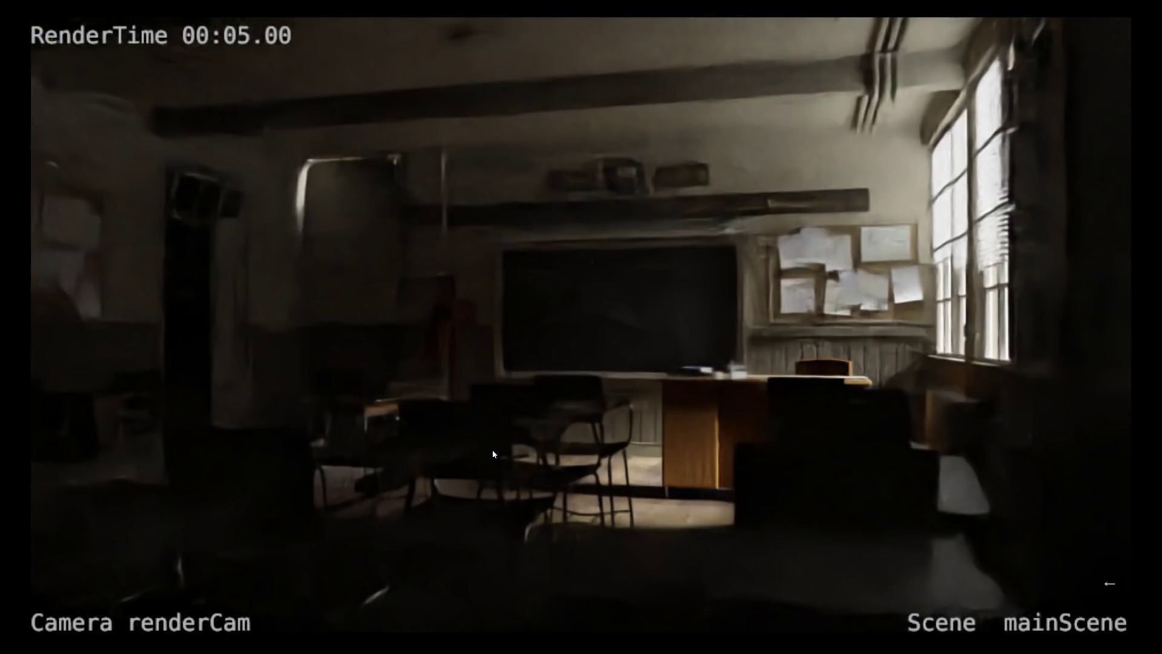
key(Right)
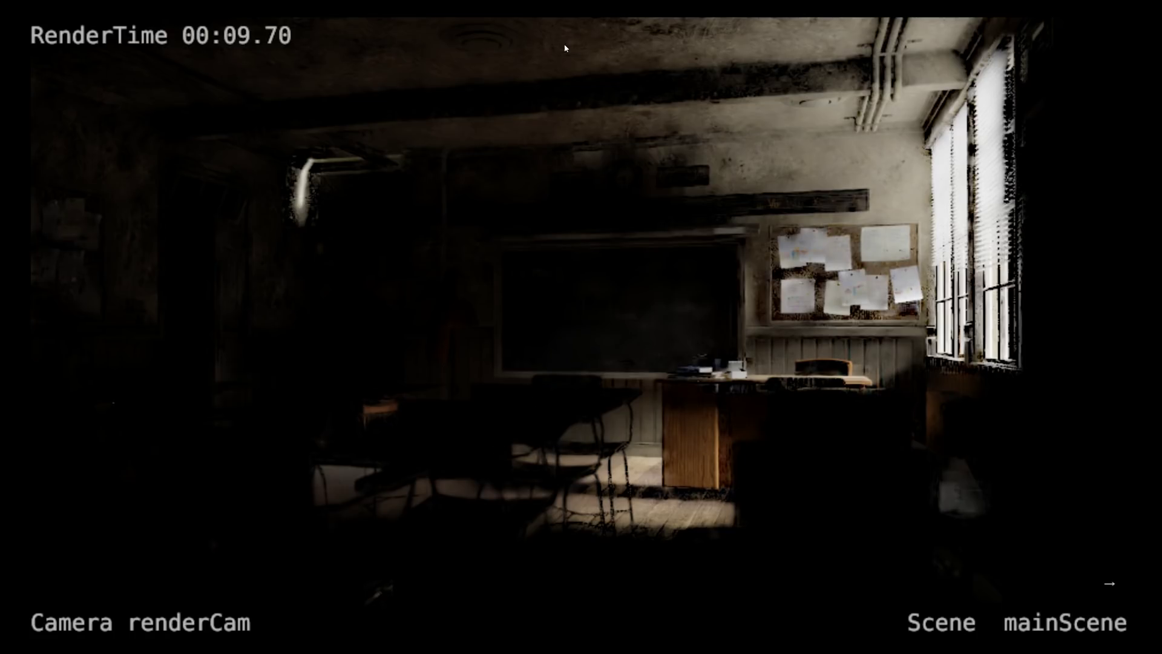
key(Left)
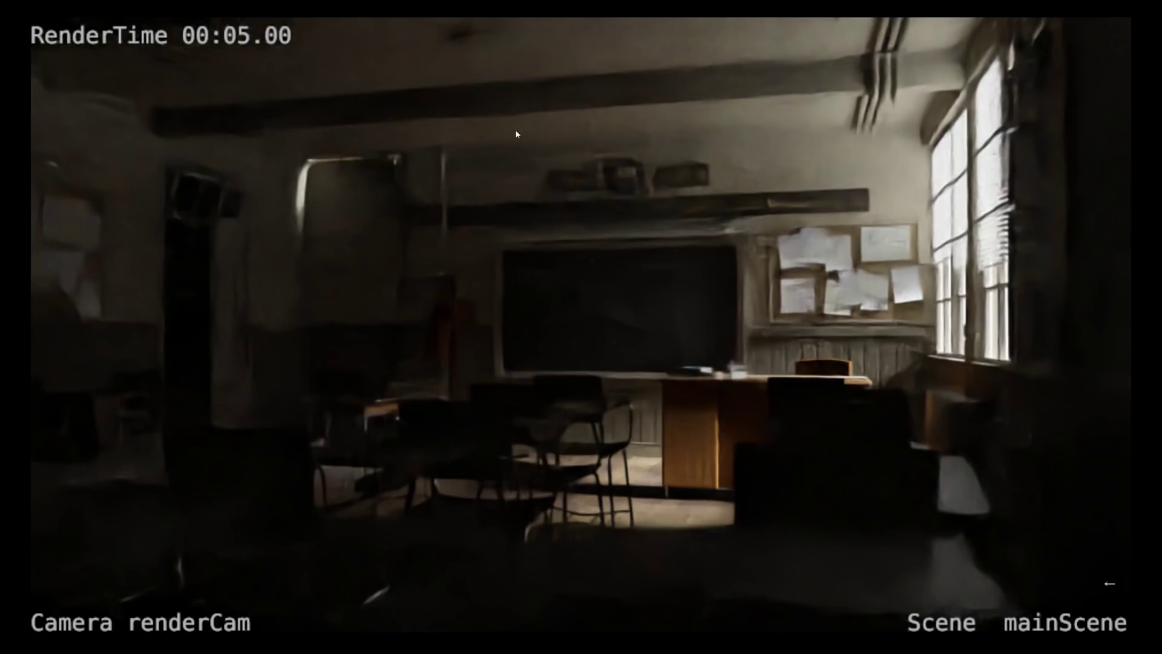
key(Right)
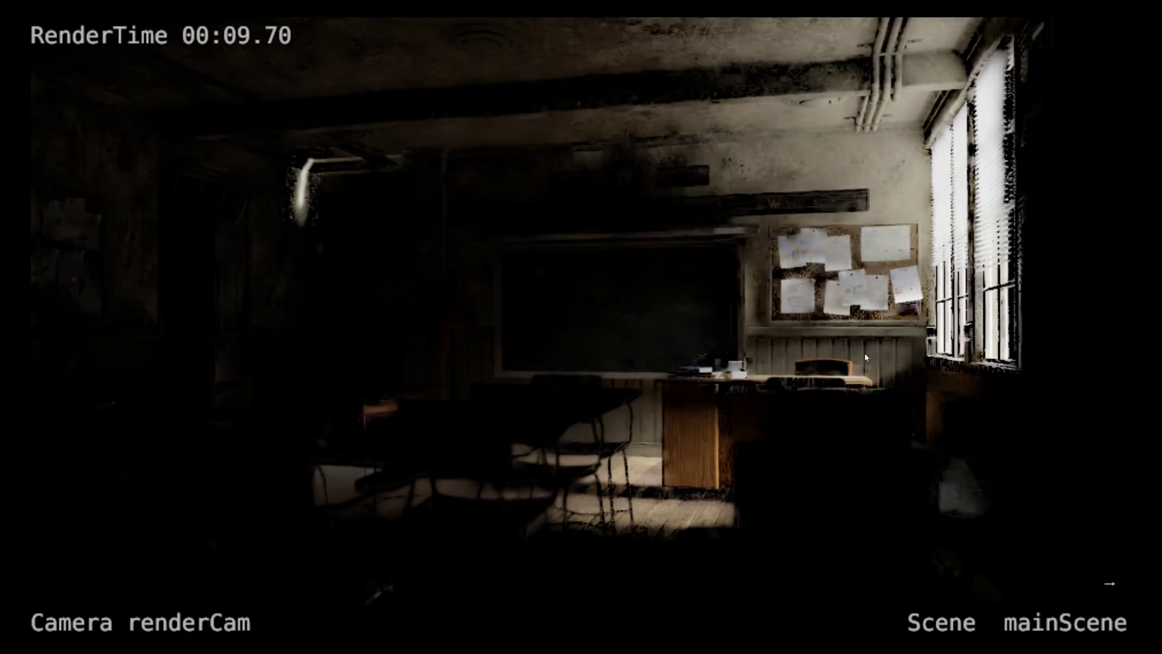
key(Left)
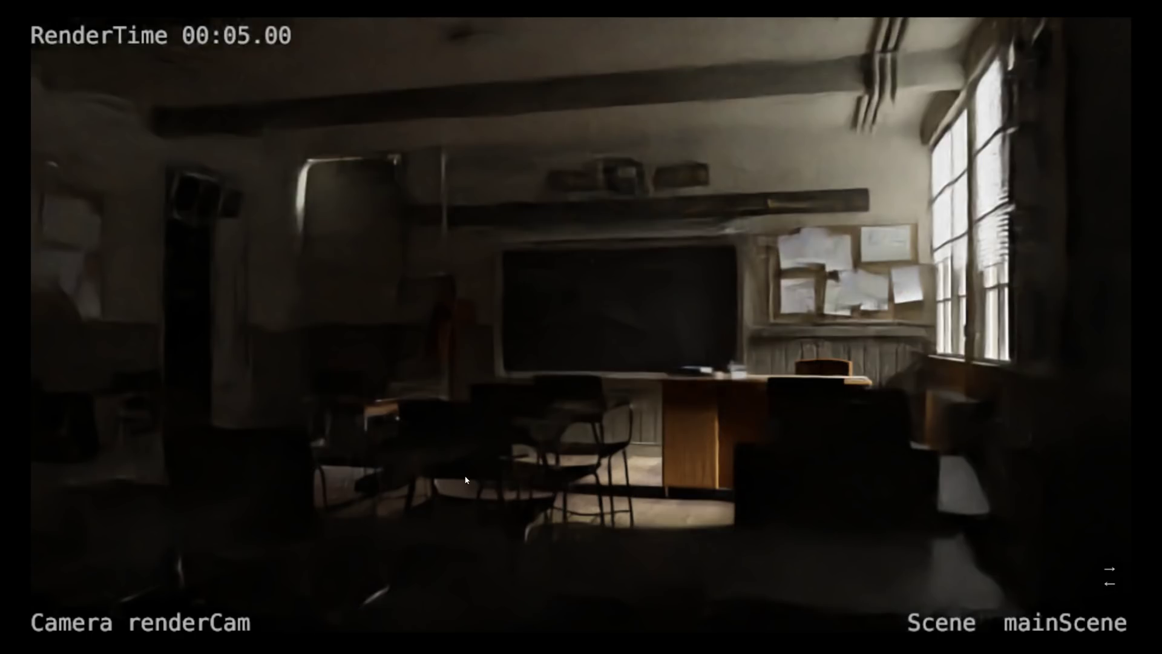
key(Escape)
Place the two denoised classroom renders one above the other on the PureRef board and inspect their details.
drag(206, 91, 430, 312)
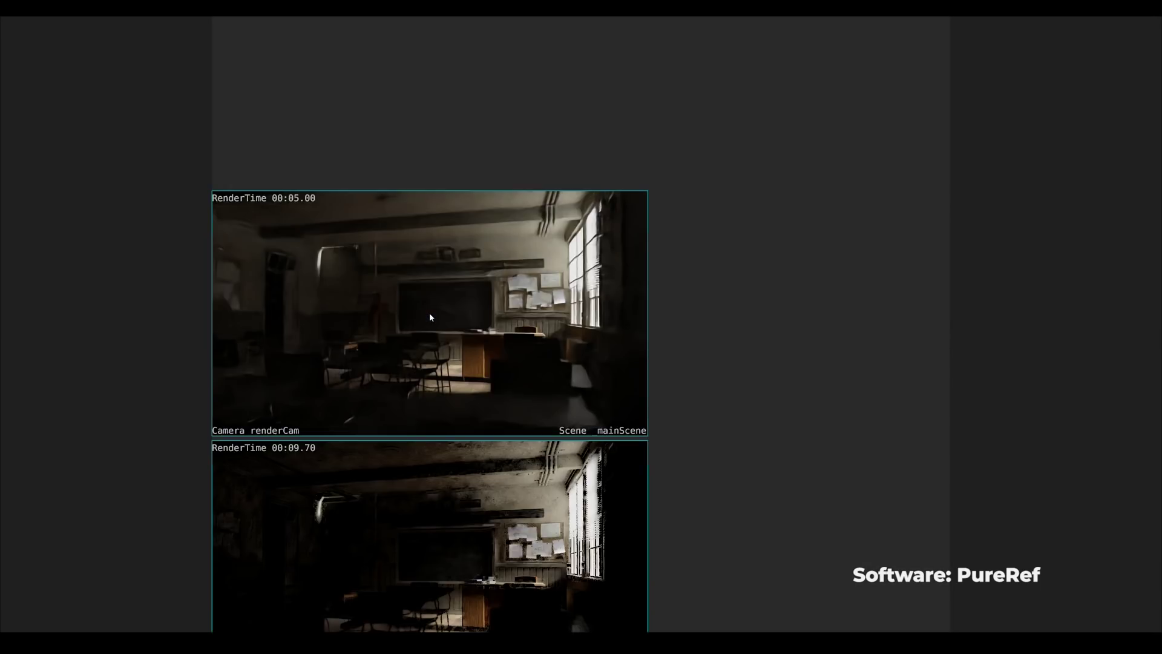
scroll(429, 313, down, 5)
scroll(430, 313, up, 5)
click(627, 330)
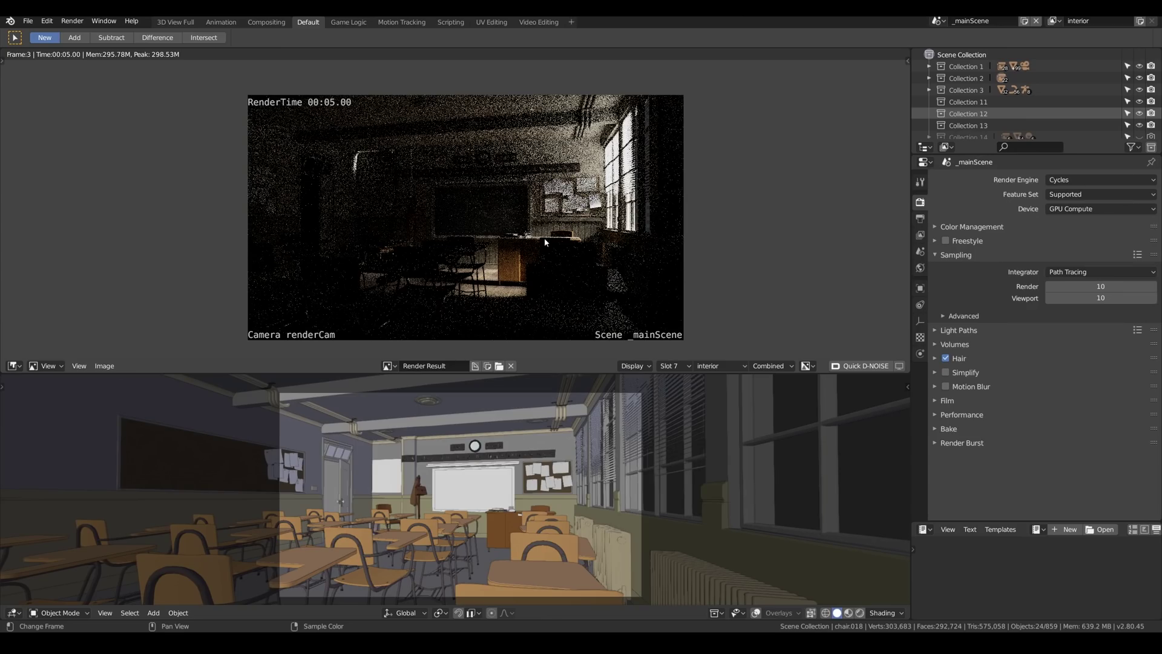
Switch the Render Result to Slot 5 and denoise the classroom render with Quick D-NOISE.
click(668, 365)
click(677, 303)
click(872, 367)
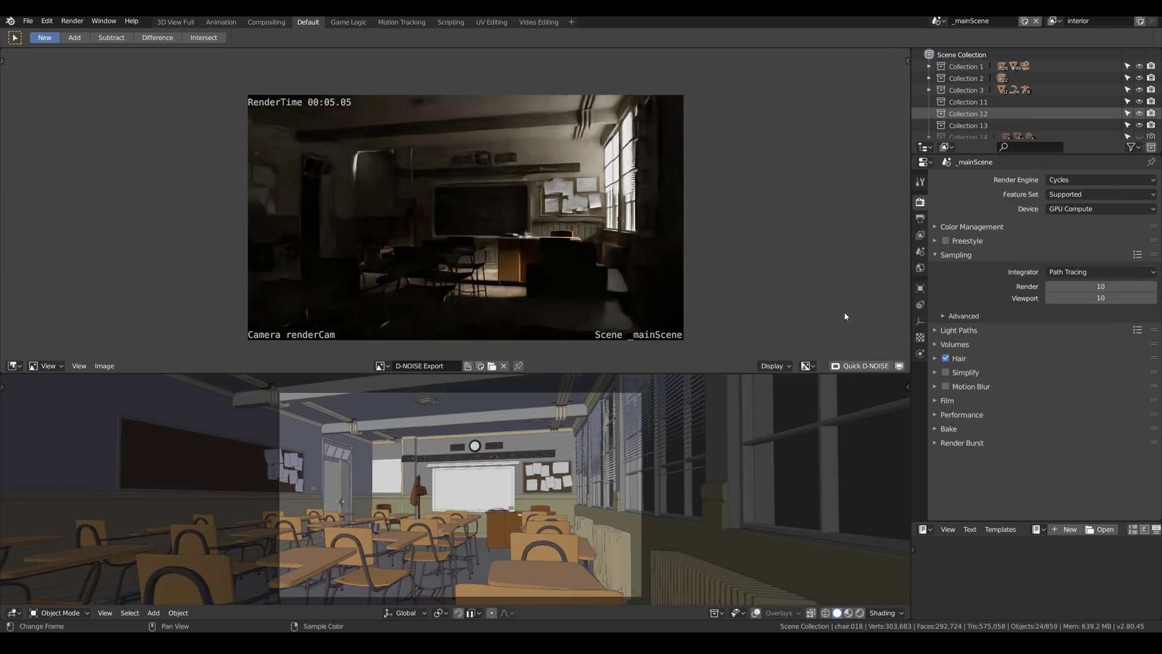
Set both the Render and Viewport samples to 1.
click(1096, 286)
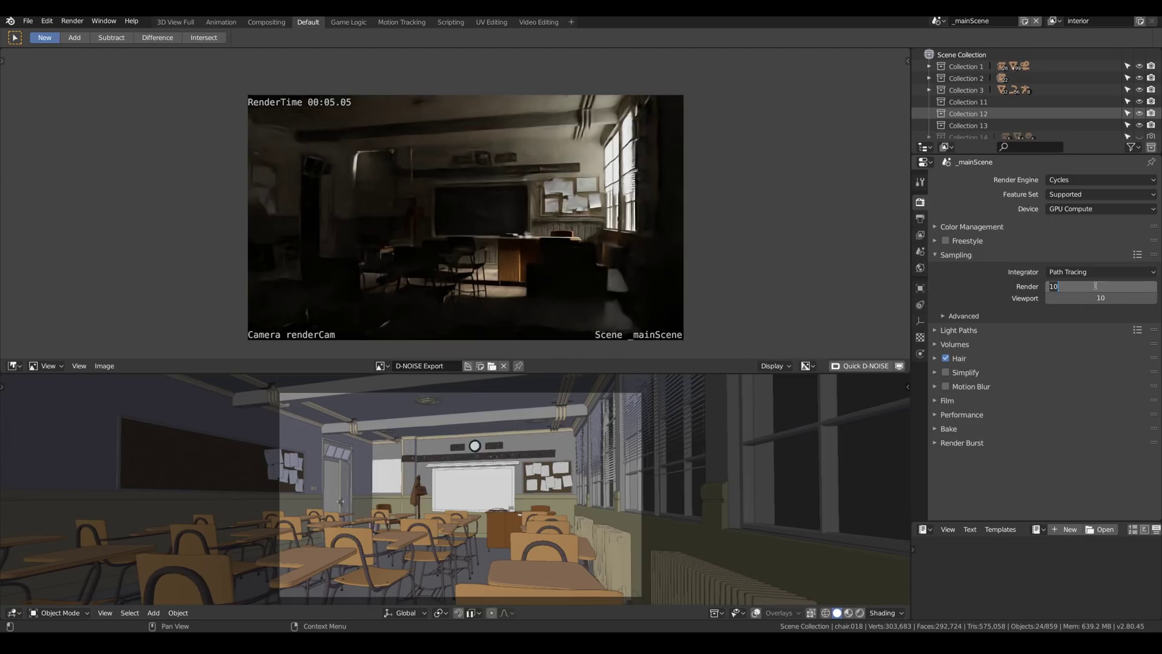
text(1)
key(Return)
click(1092, 303)
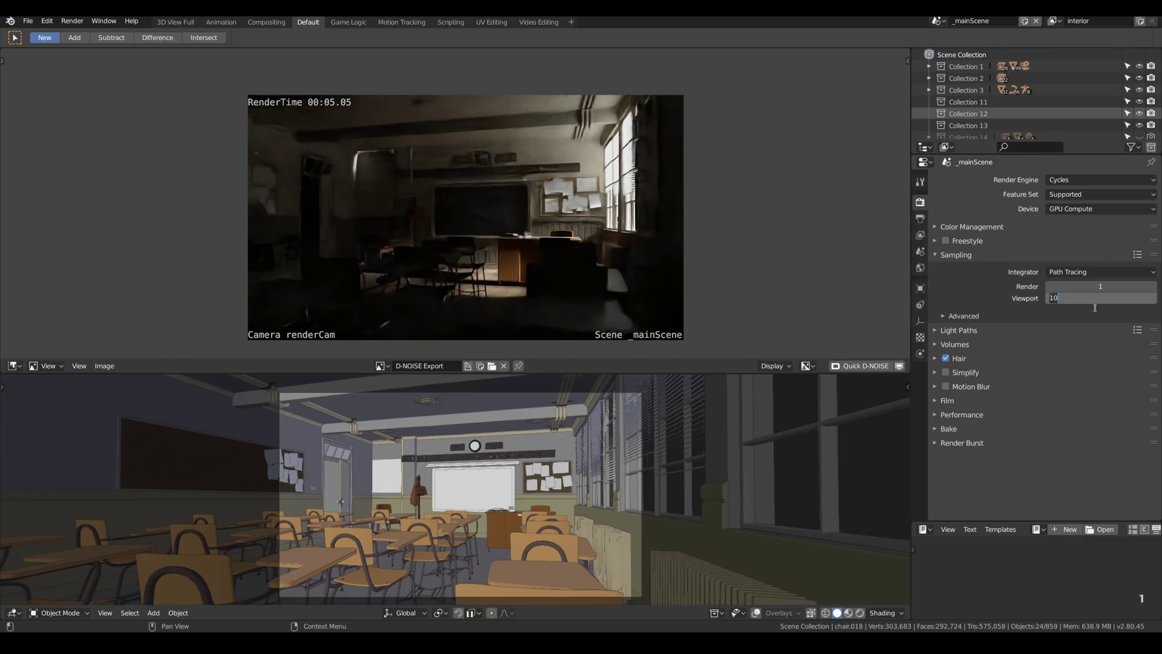
text(1)
key(Return)
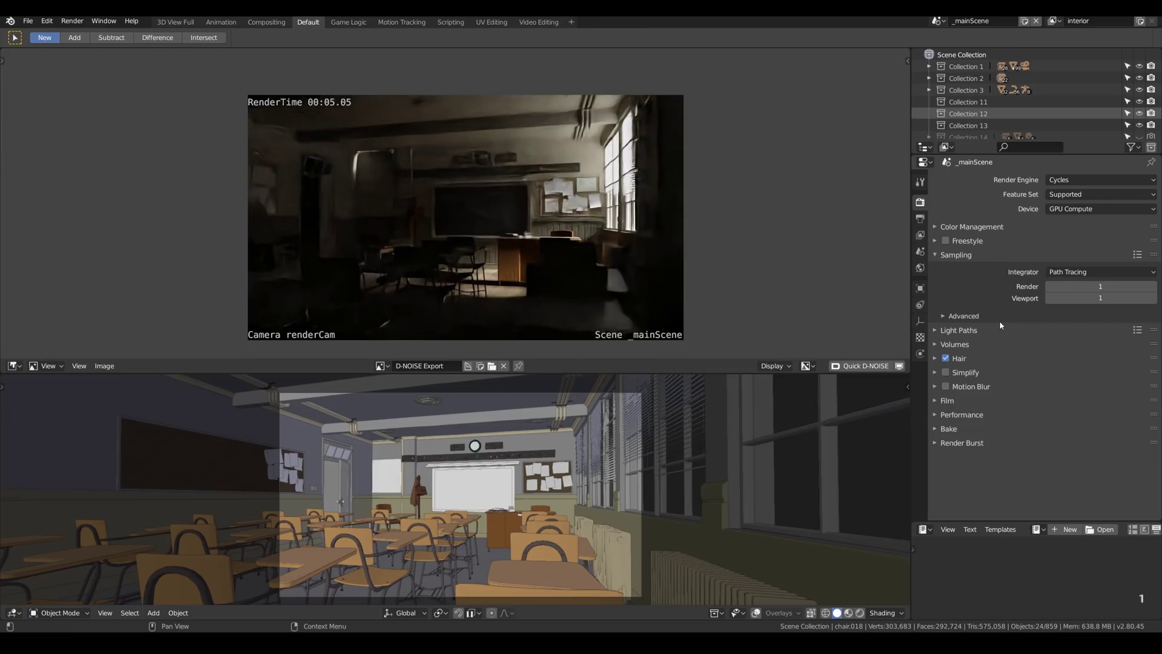
Render the classroom at the new sample count and compare the noisy render with its D-NOISE result.
key(F12)
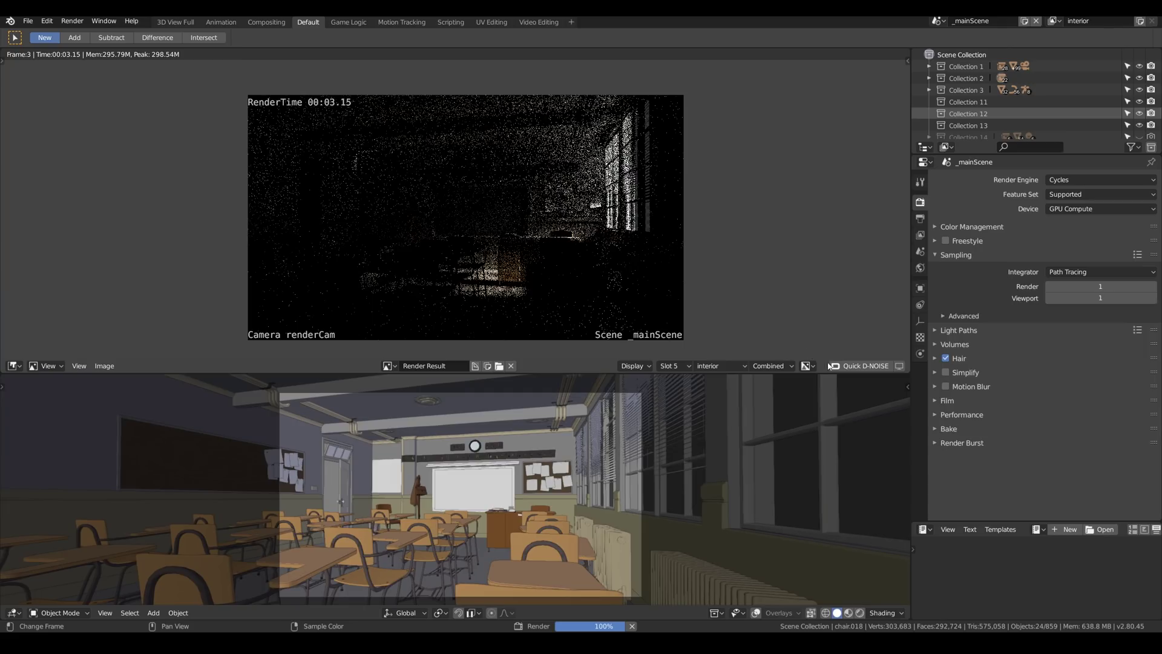
click(861, 366)
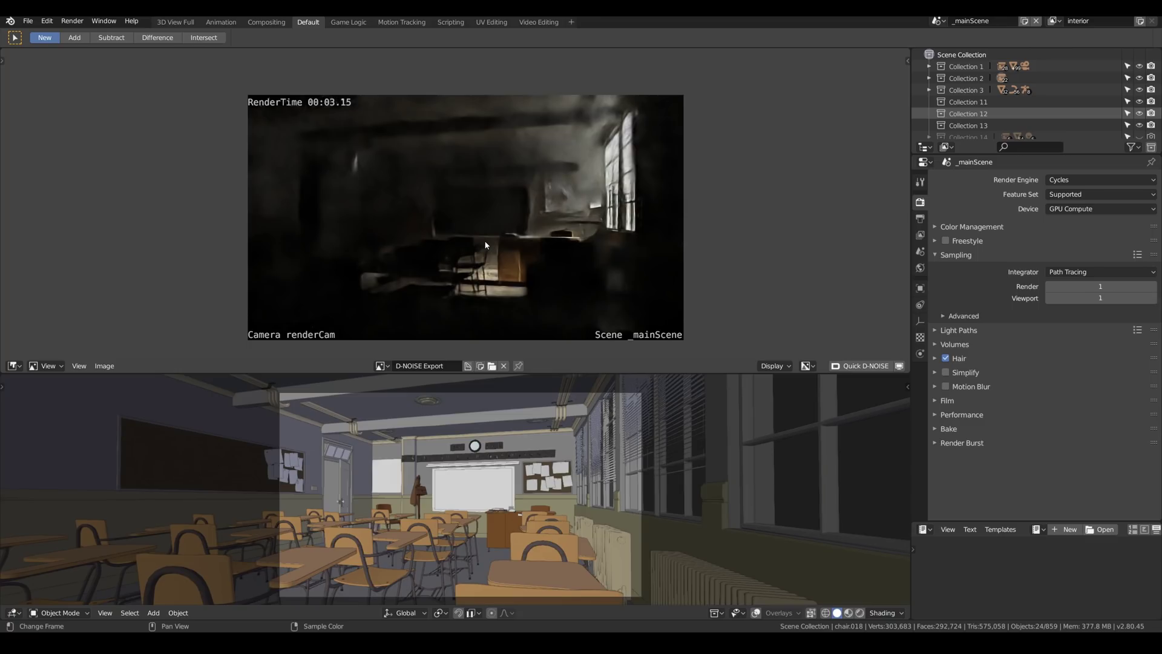
click(861, 366)
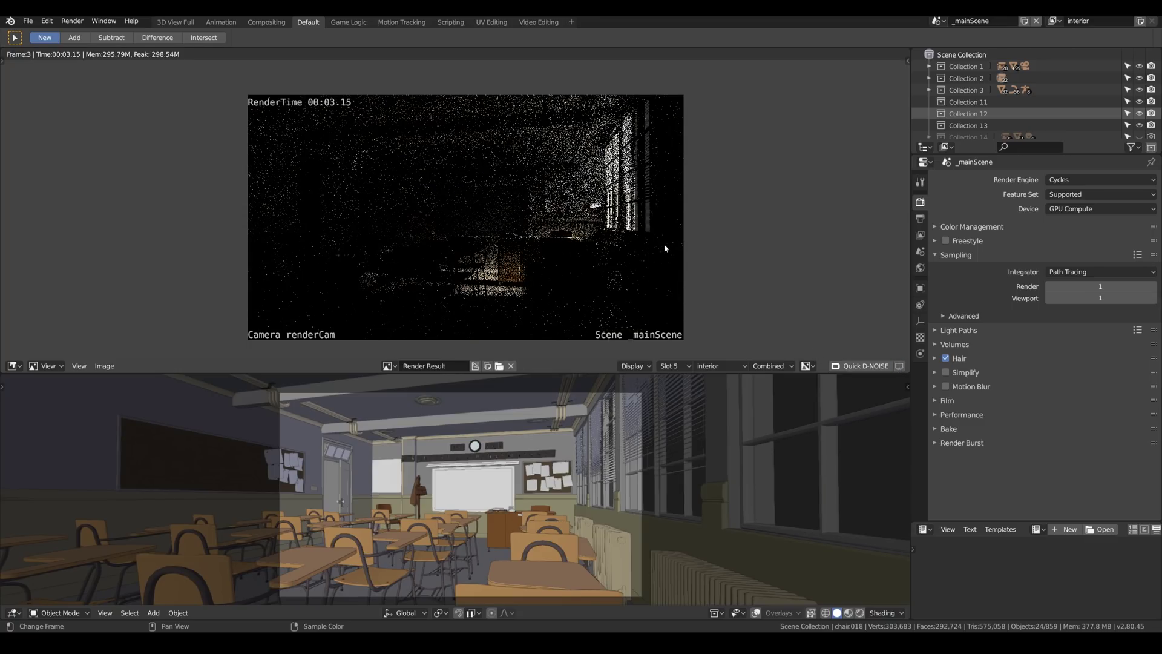
Turn off D-NOISE for the interior view layer, enable the built-in Denoising, and render the classroom.
click(920, 235)
click(946, 268)
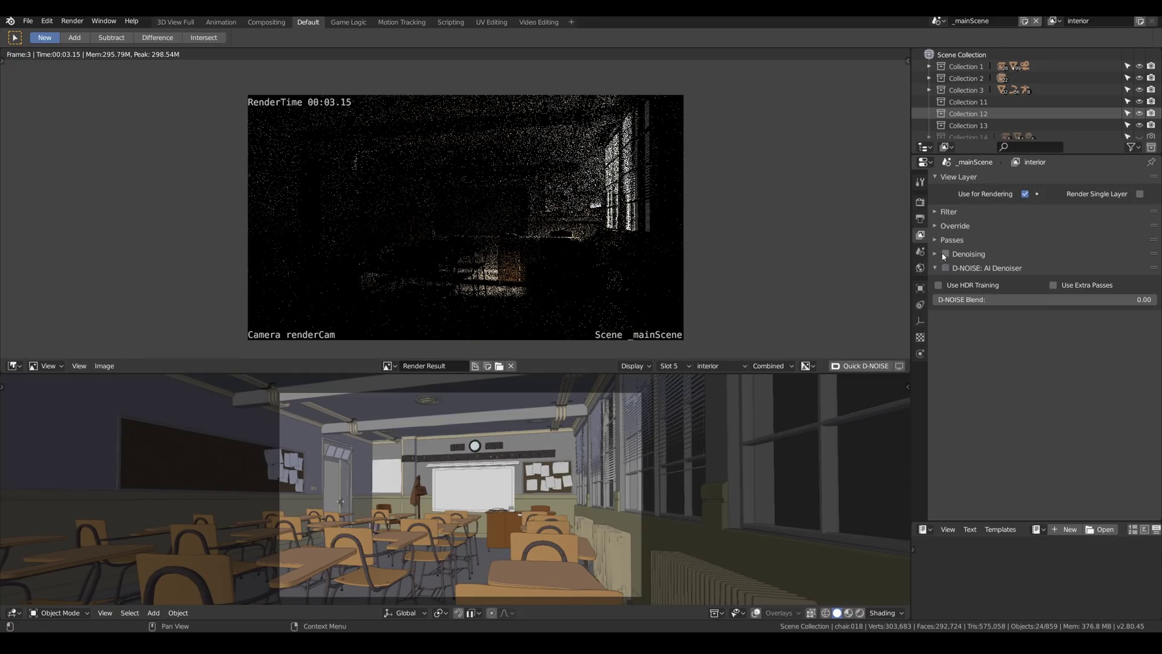
click(935, 253)
click(935, 254)
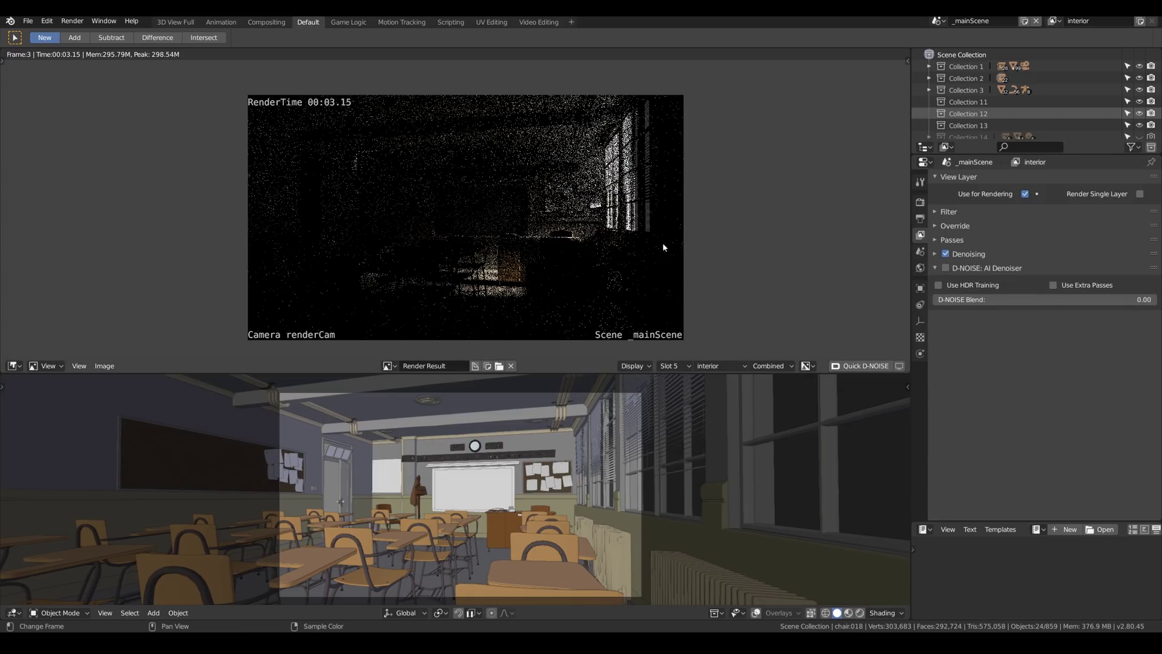
key(F12)
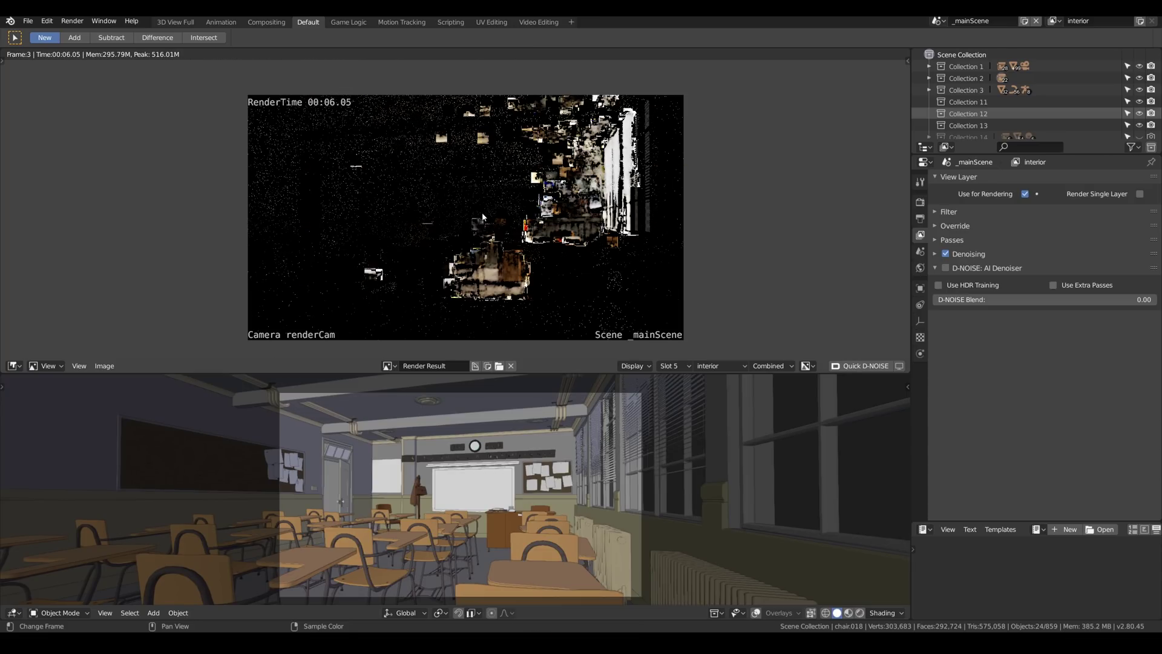
Set both the Render and Viewport samples to 50.
click(920, 202)
click(1106, 286)
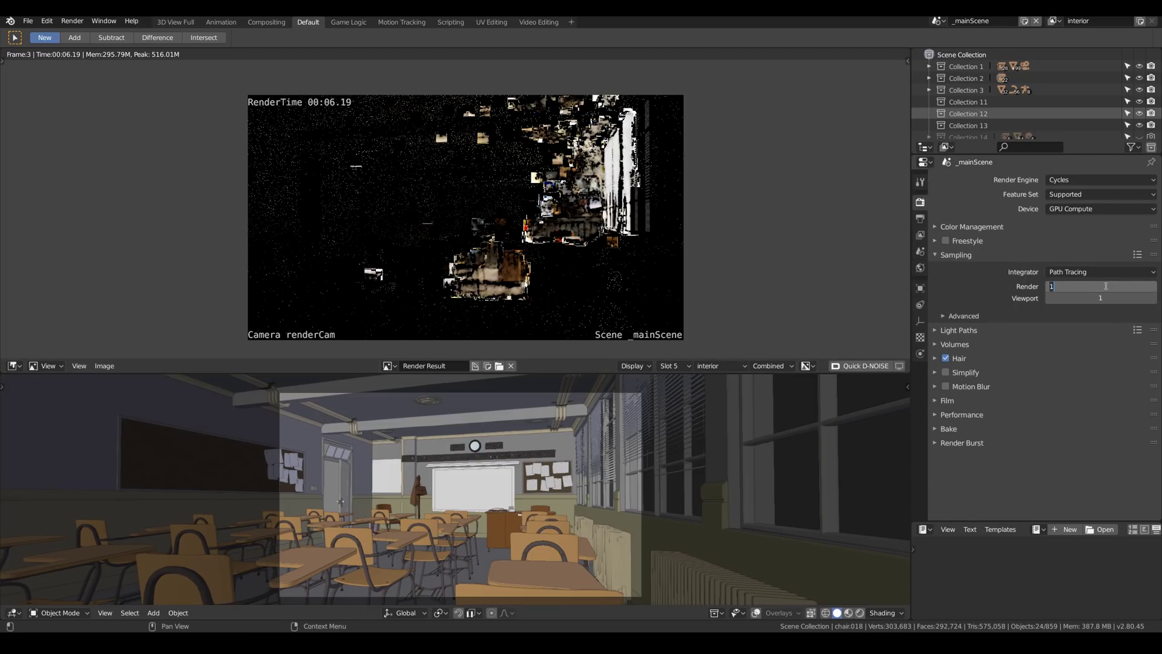
text(50)
key(Return)
click(1106, 297)
text(50)
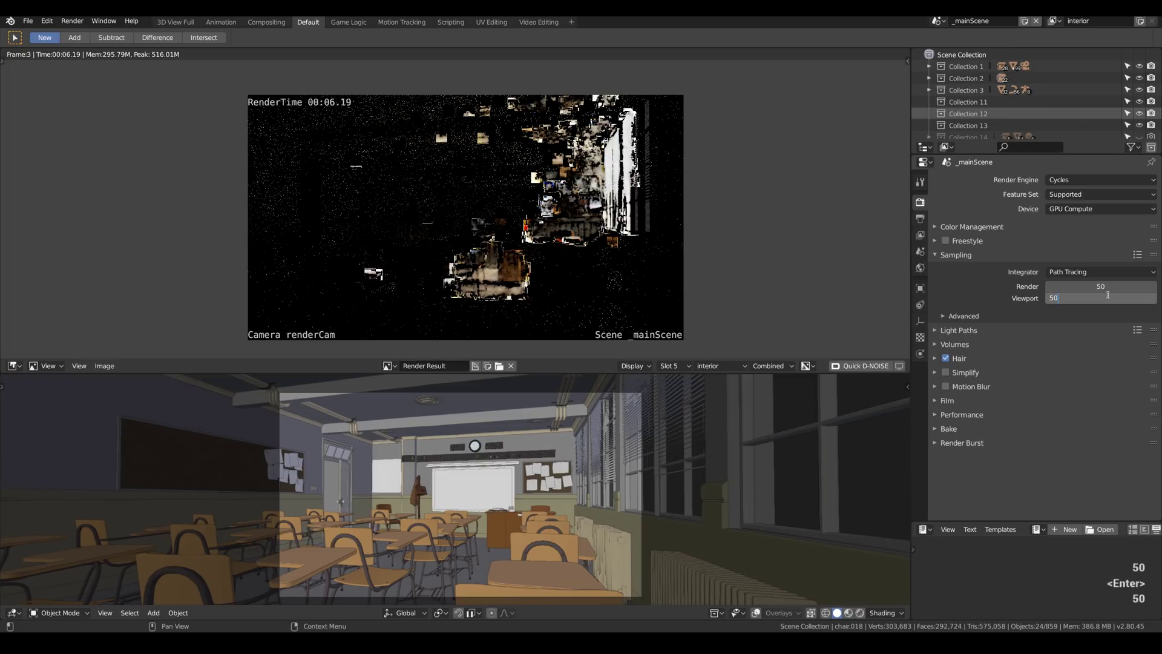
key(Return)
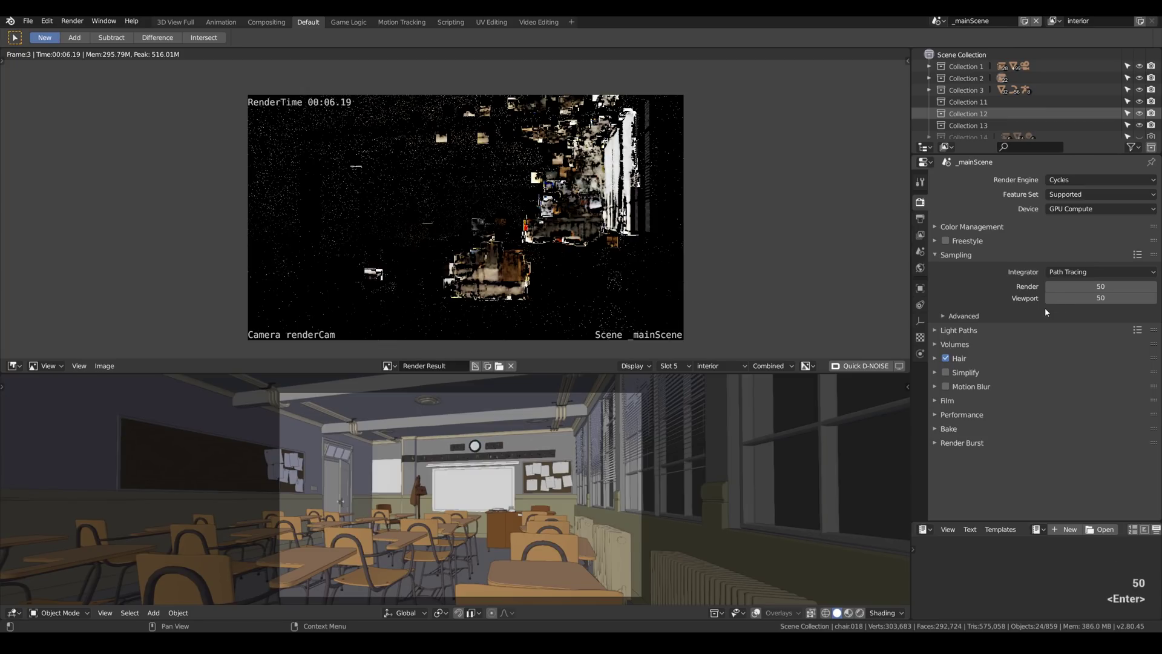
Replace the built-in Denoising with D-NOISE on the interior view layer and render the classroom.
click(921, 235)
click(935, 268)
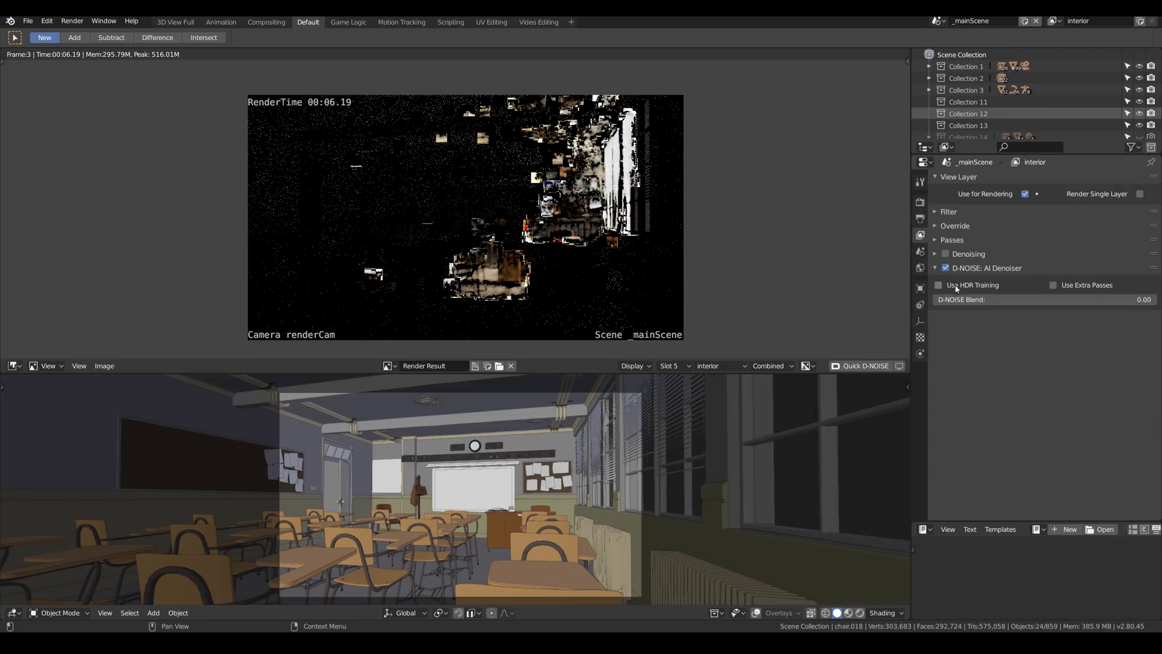
key(F12)
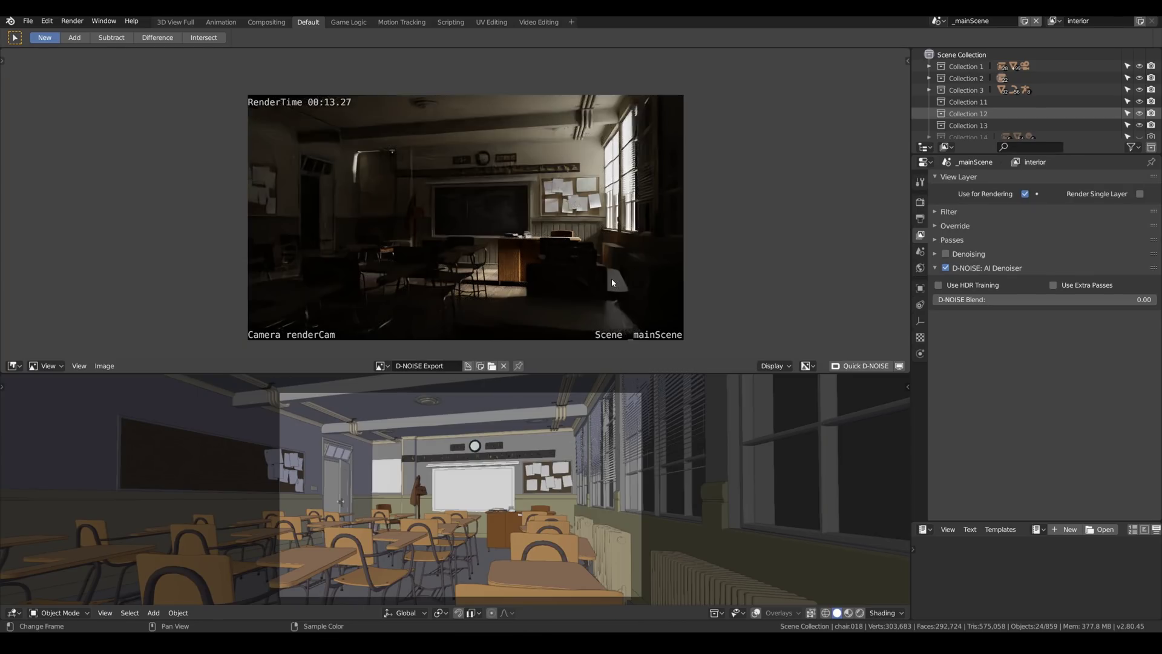
Enable Use HDR Training for D-NOISE and render the classroom again.
click(938, 285)
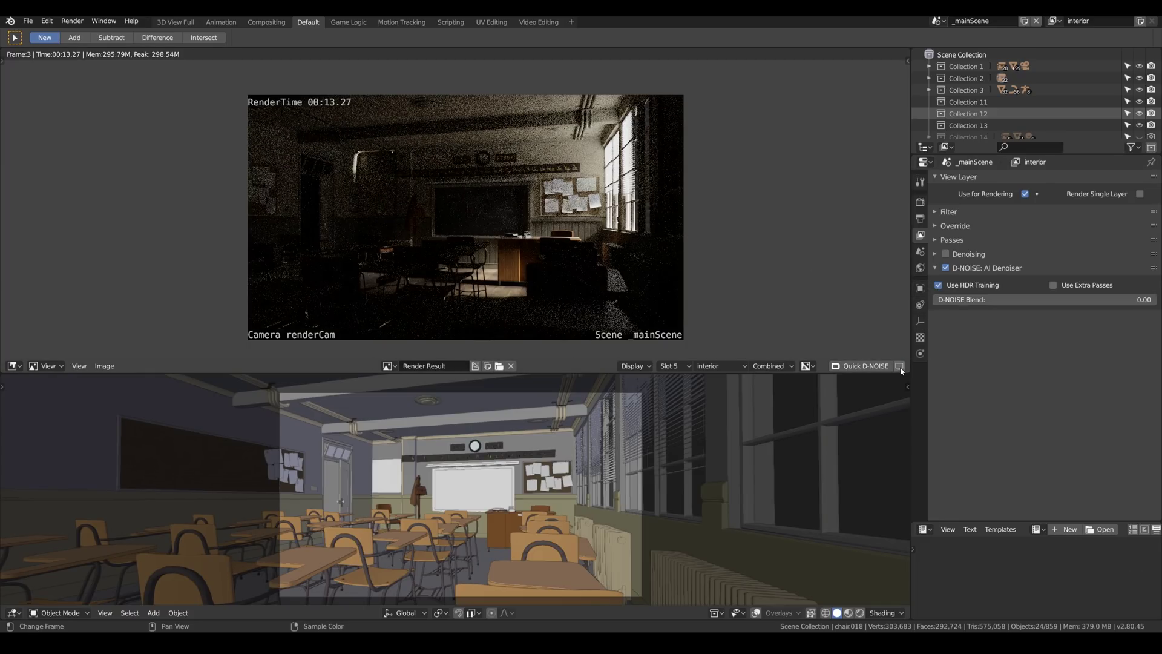
key(F12)
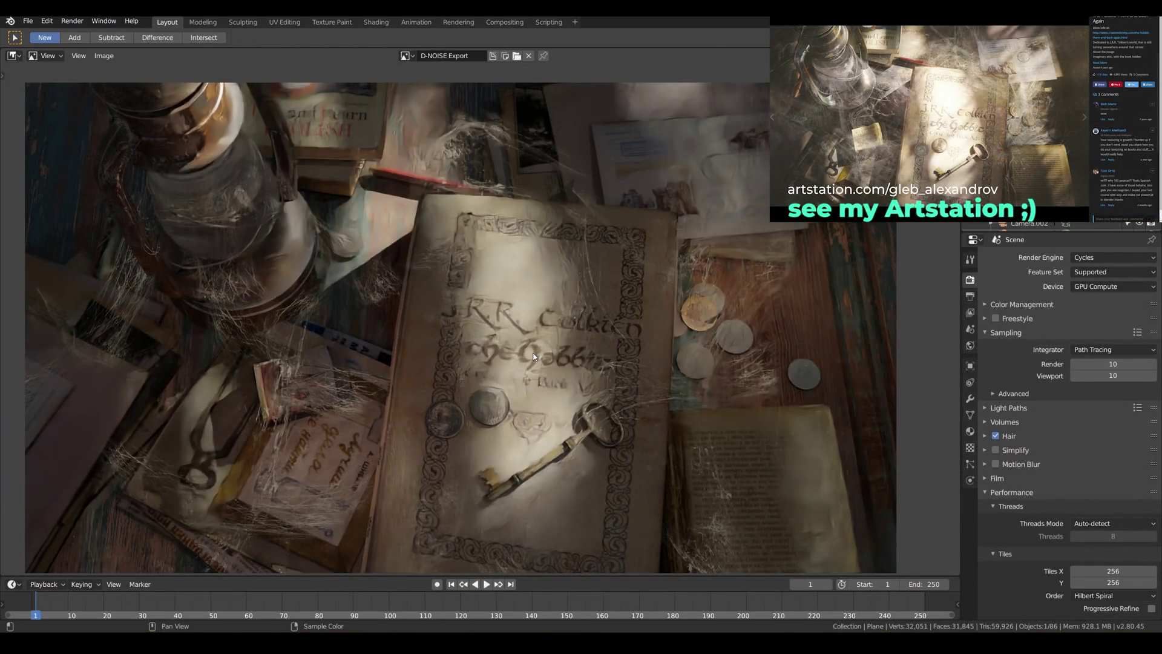
Examine the book scene up close, alternating between the noisy Render Result and the D-NOISE Export image.
scroll(533, 356, up, 2)
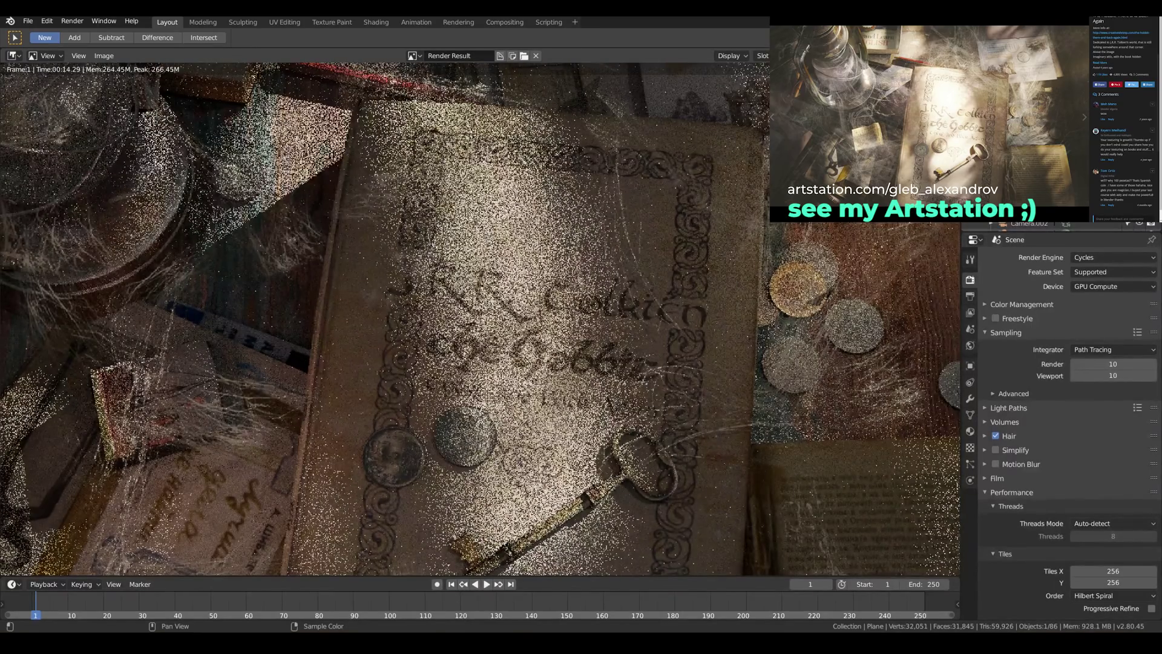
click(948, 55)
click(948, 56)
click(948, 56)
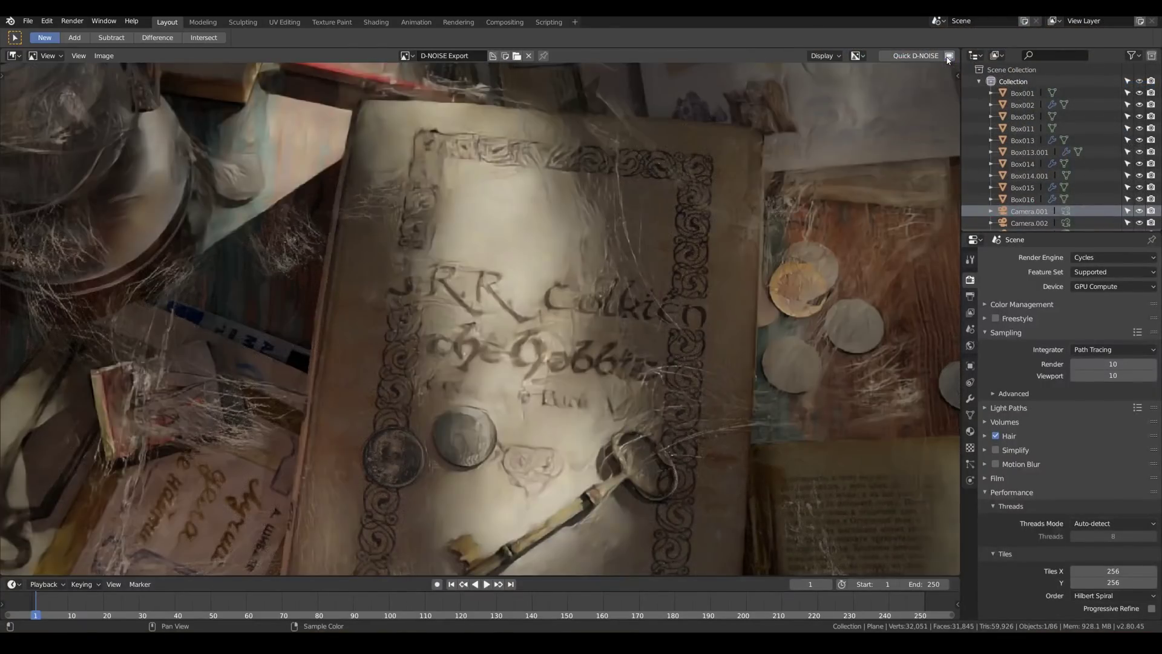
scroll(699, 274, down, 2)
mouse_move(655, 228)
middle_down()
mouse_move(645, 245)
mouse_move(656, 228)
middle_up()
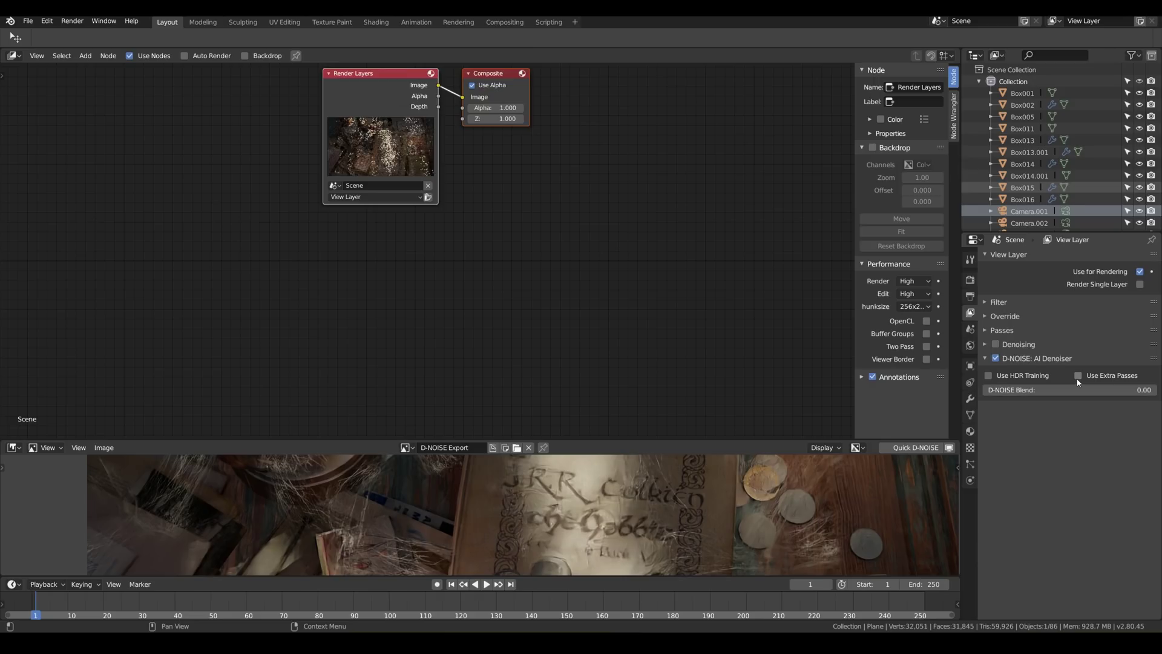
Enable Use Extra Passes for D-NOISE and expand the view layer's Passes settings.
click(1078, 376)
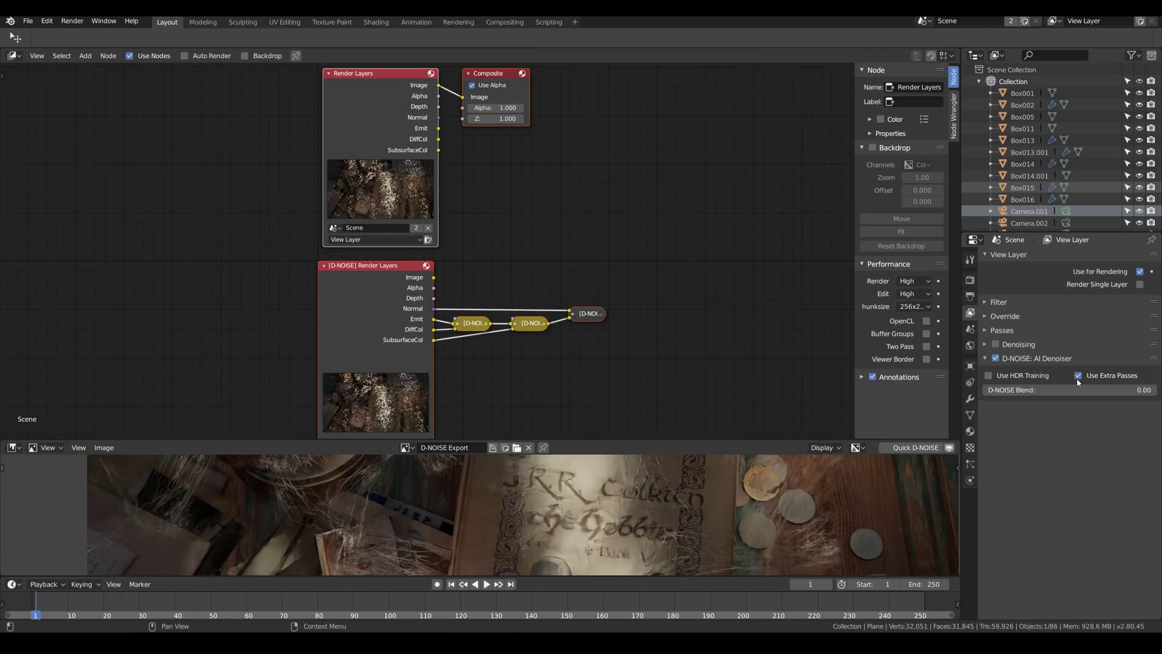
key(n)
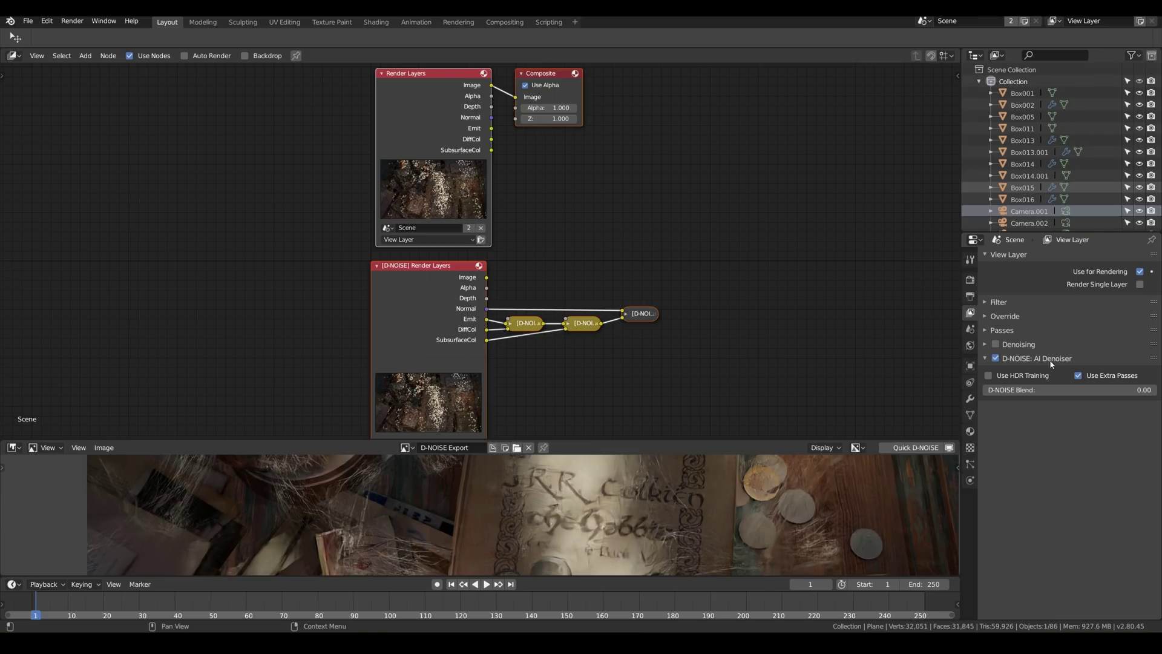
click(983, 330)
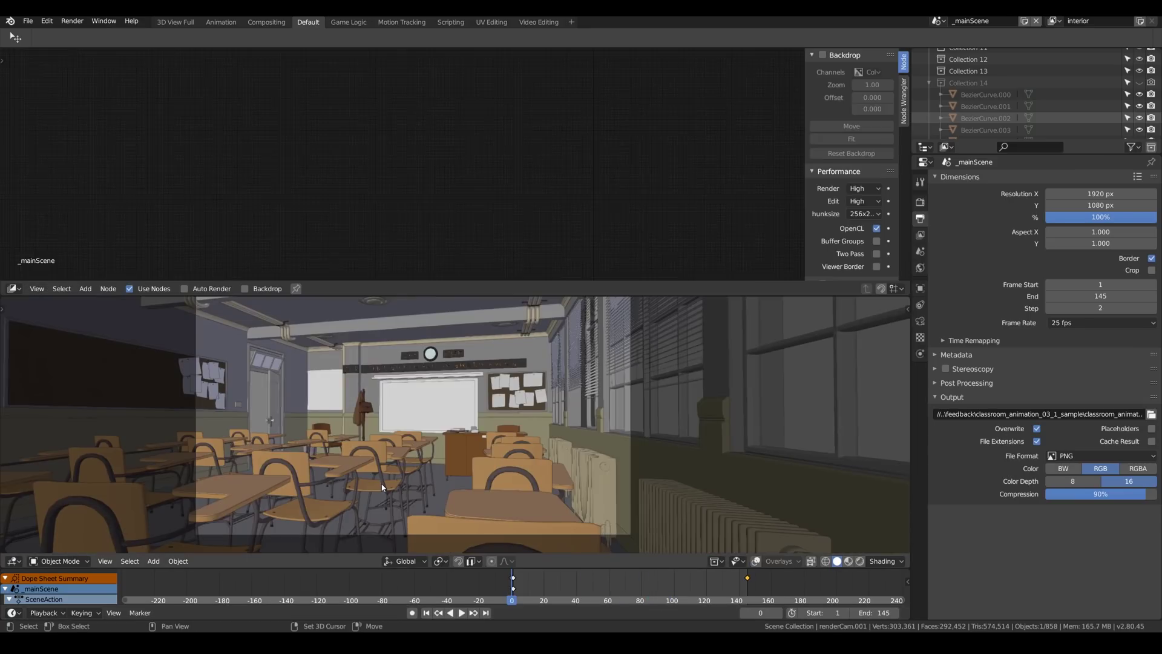
Play the classroom animation and replace the node editor with a 3D viewport, selecting the Sun light there.
key(shift+space)
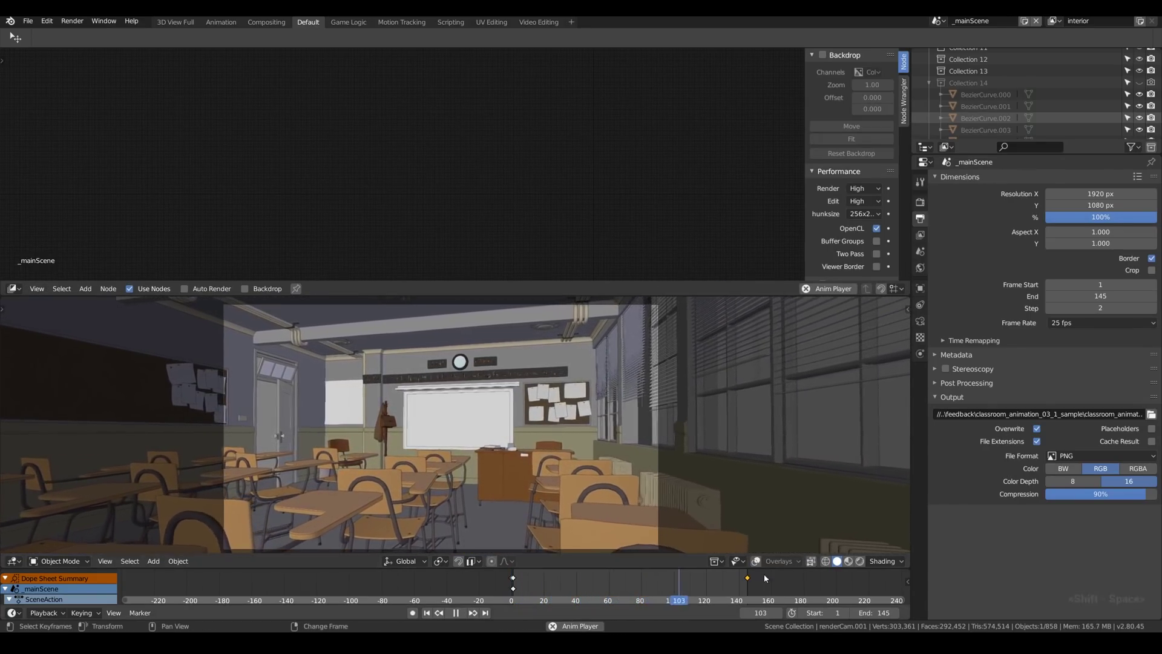
key(shift+F5)
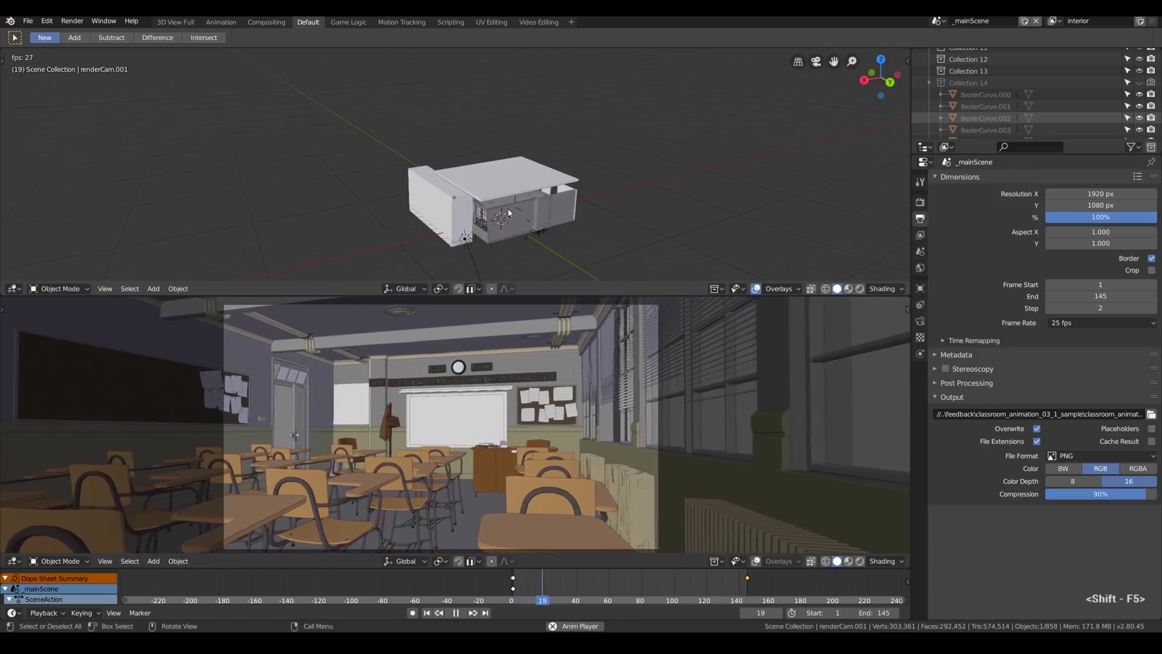
click(493, 115)
mouse_move(493, 114)
middle_down()
mouse_move(507, 230)
mouse_move(482, 228)
mouse_move(508, 242)
middle_up()
Preview the classroom camera view in rendered shading and scrub the animation to frame 113.
key(shift+z)
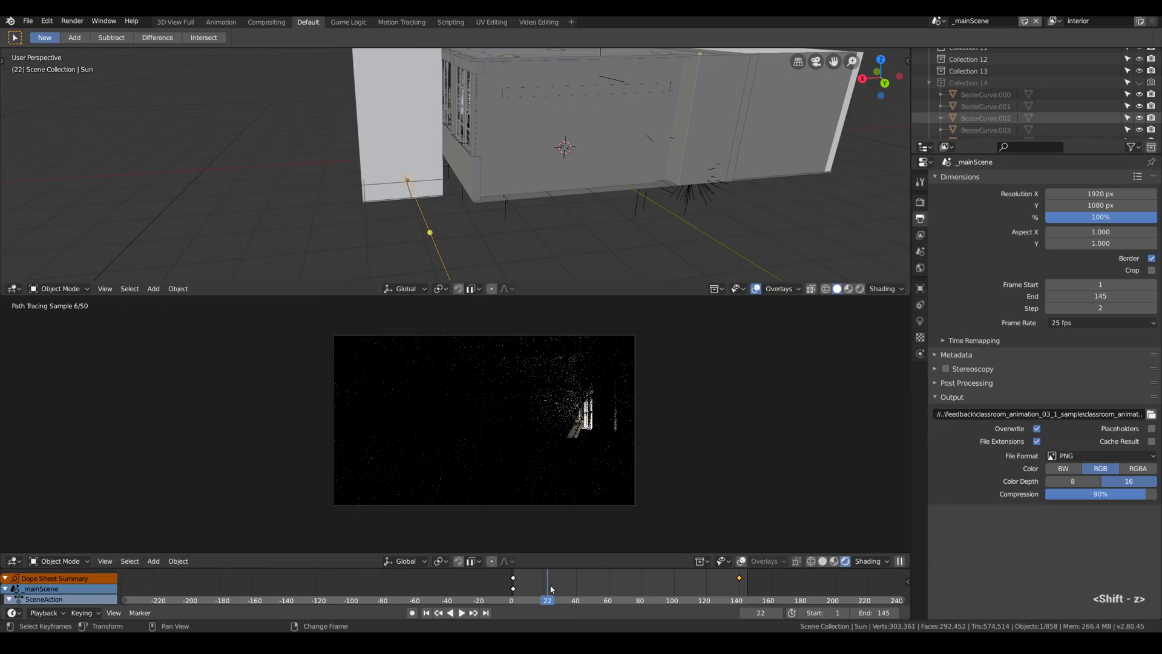
drag(605, 587, 696, 587)
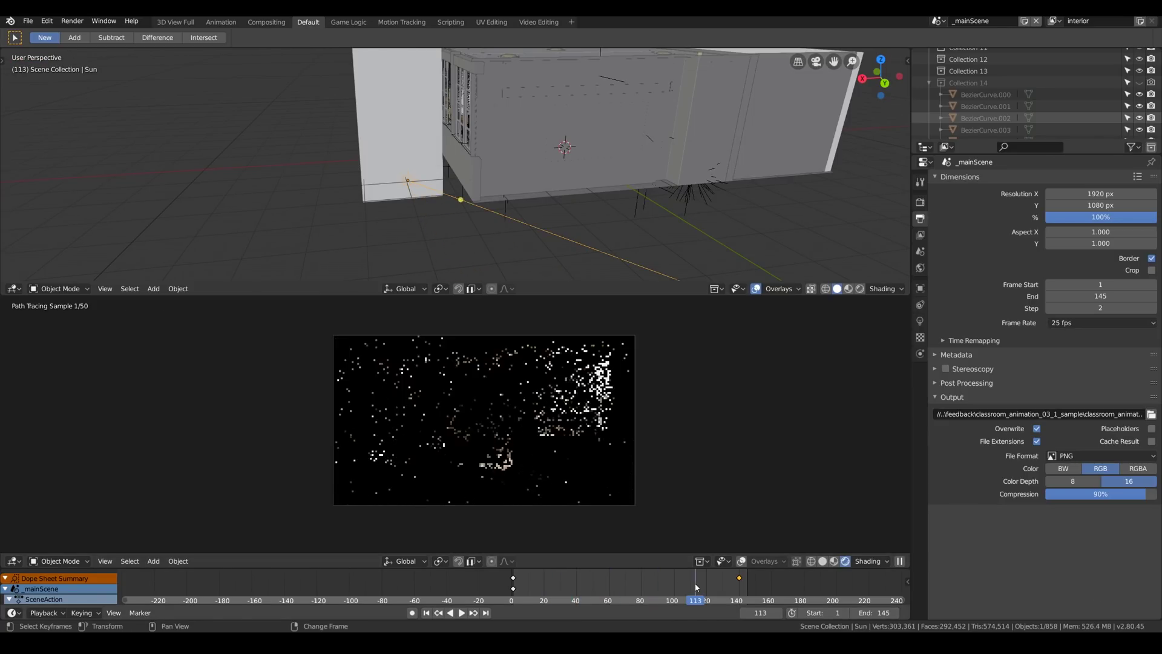
Scrub the classroom animation through frames 130, 88 and 53 to frame 22, play it, and leave the rendered preview.
click(722, 588)
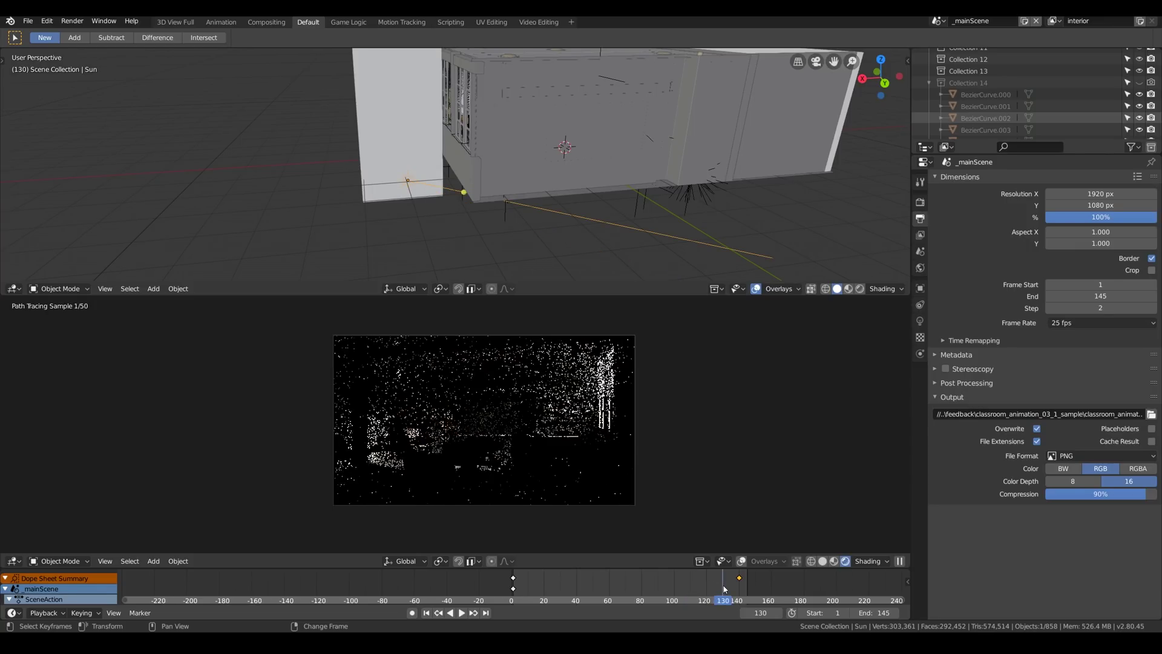
click(655, 587)
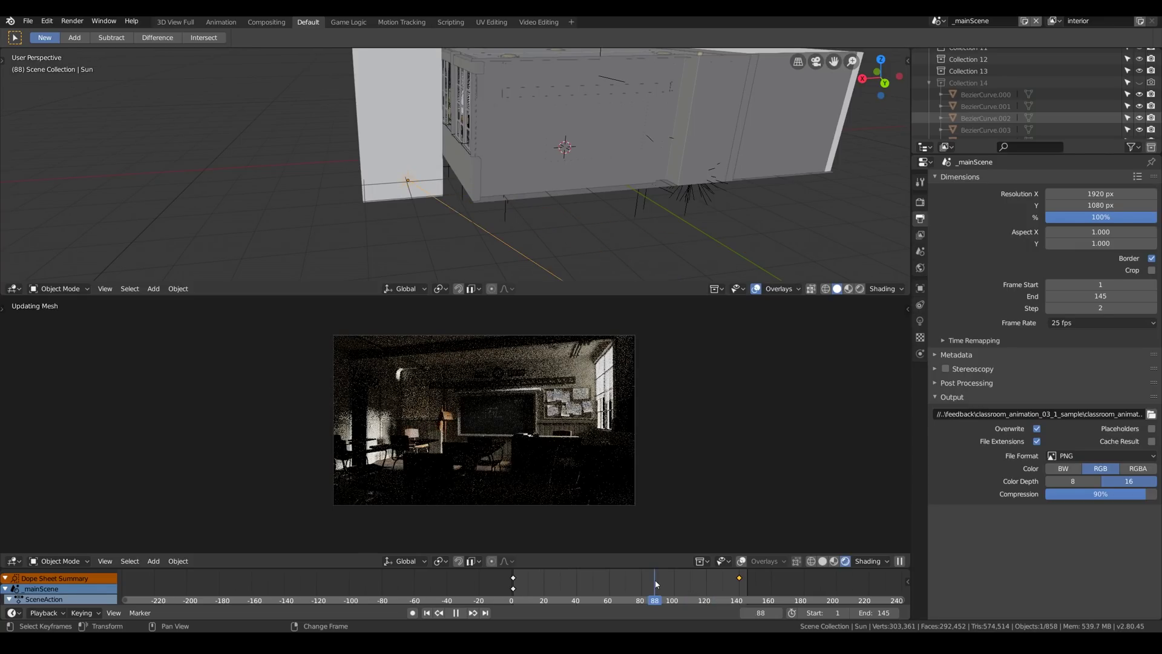
click(548, 578)
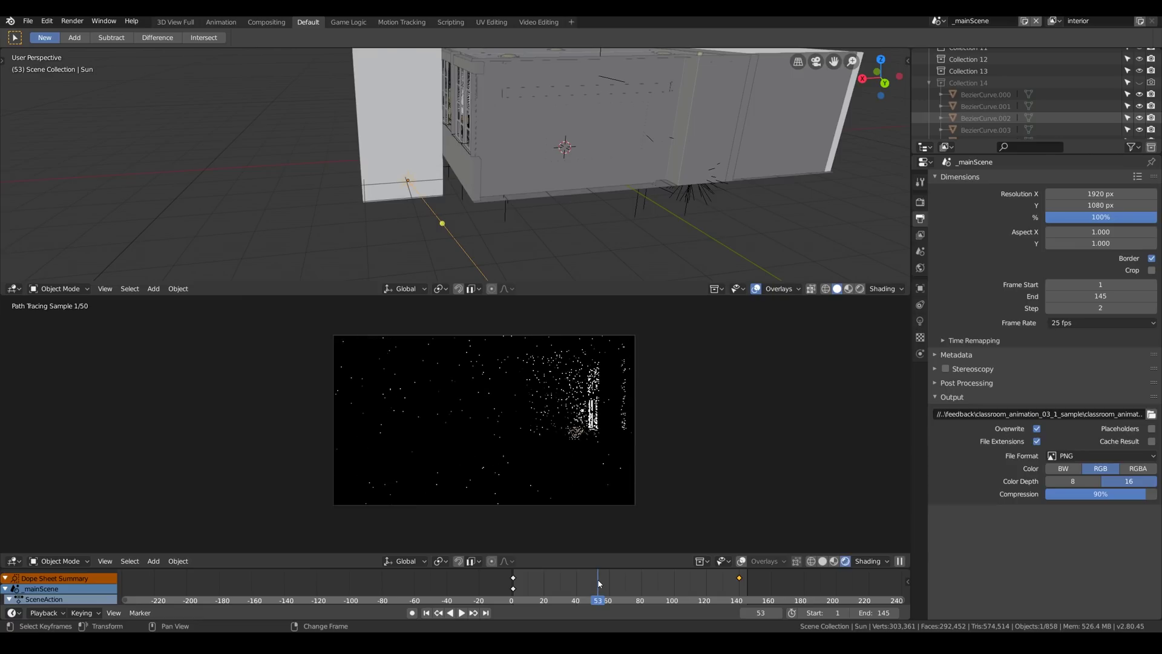
key(space)
key(shift+z)
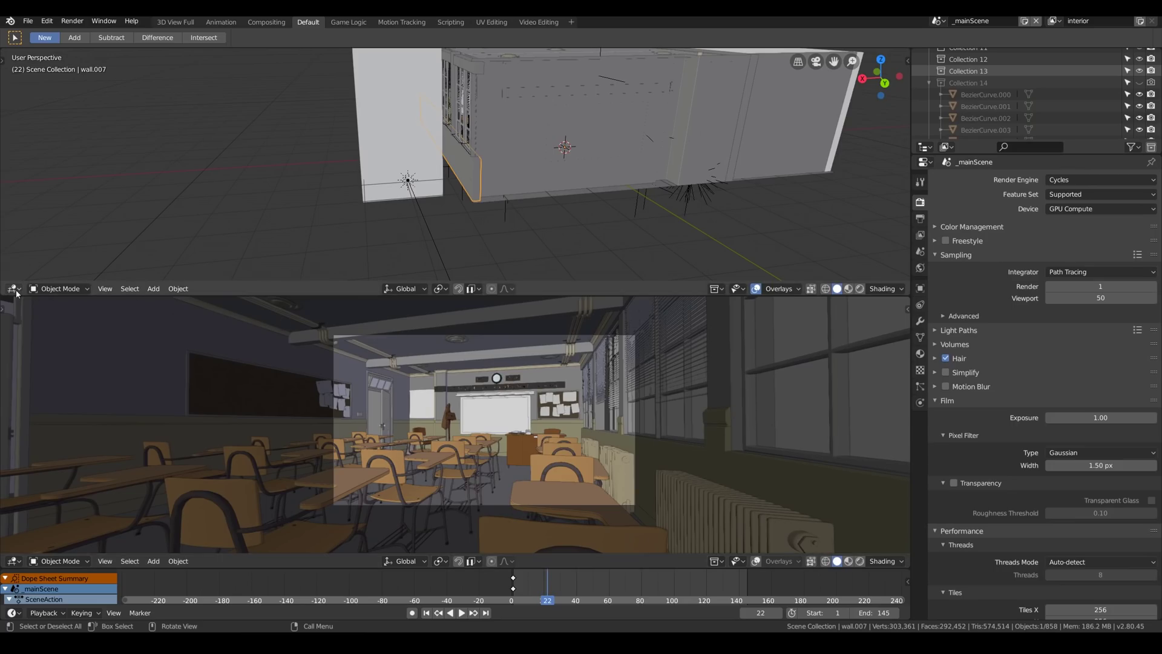
Change the upper 3D viewport to an Image Editor and open car_01_1.png from the feedback folder.
click(13, 288)
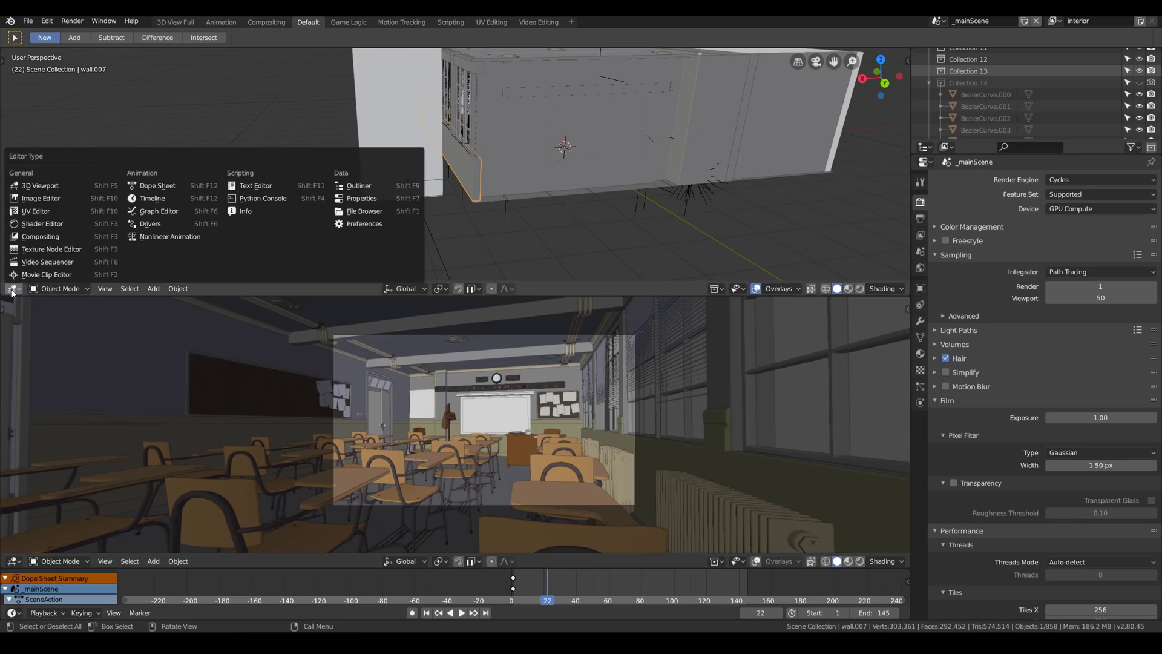
click(39, 202)
click(104, 288)
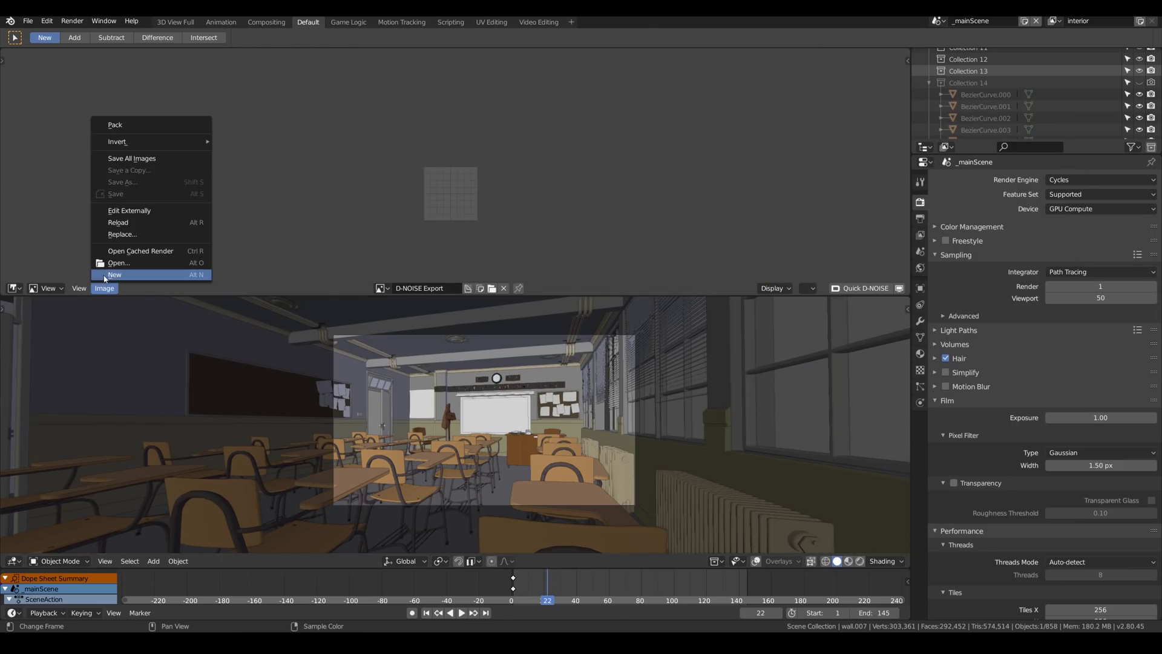
click(109, 262)
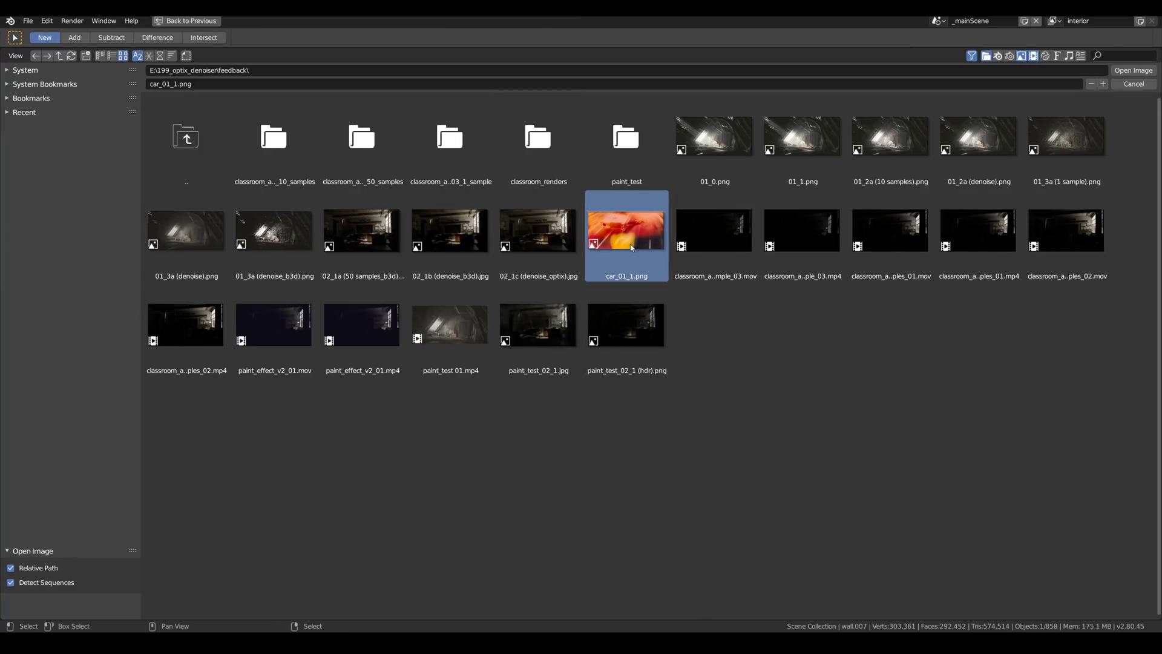
click(726, 227)
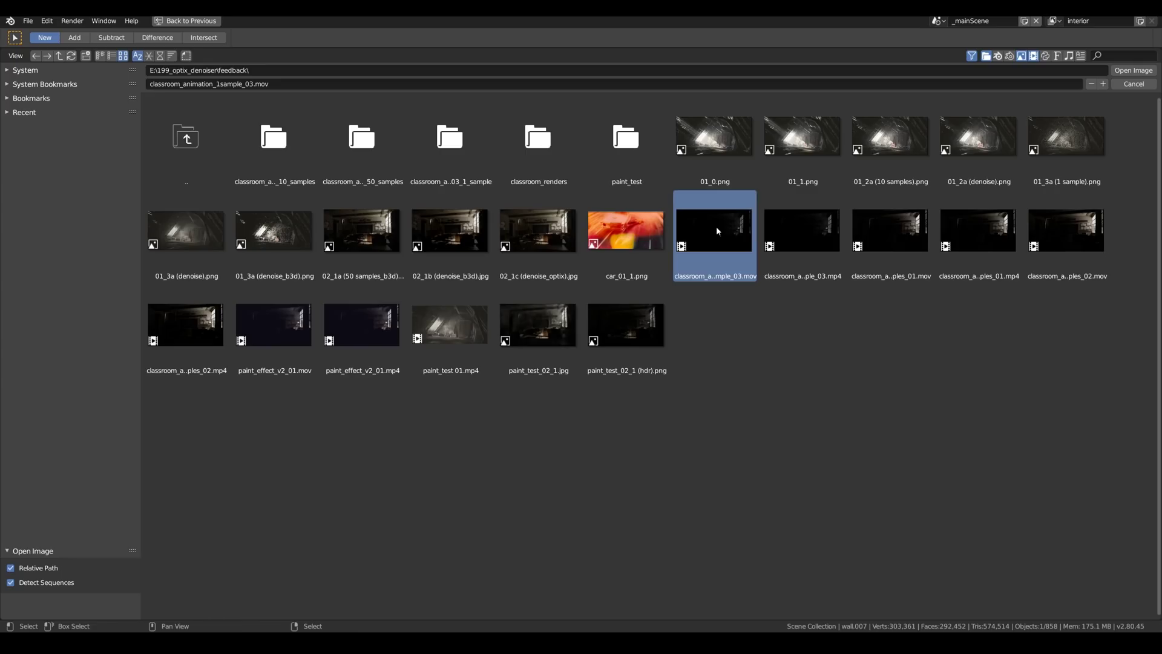
click(540, 211)
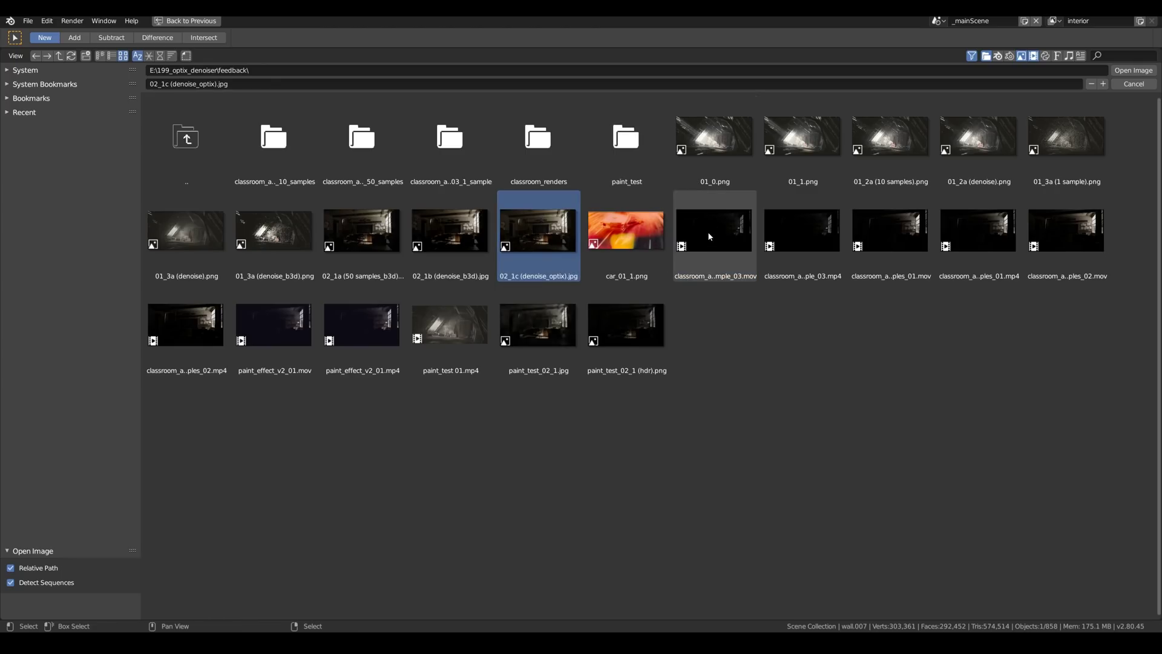
click(640, 233)
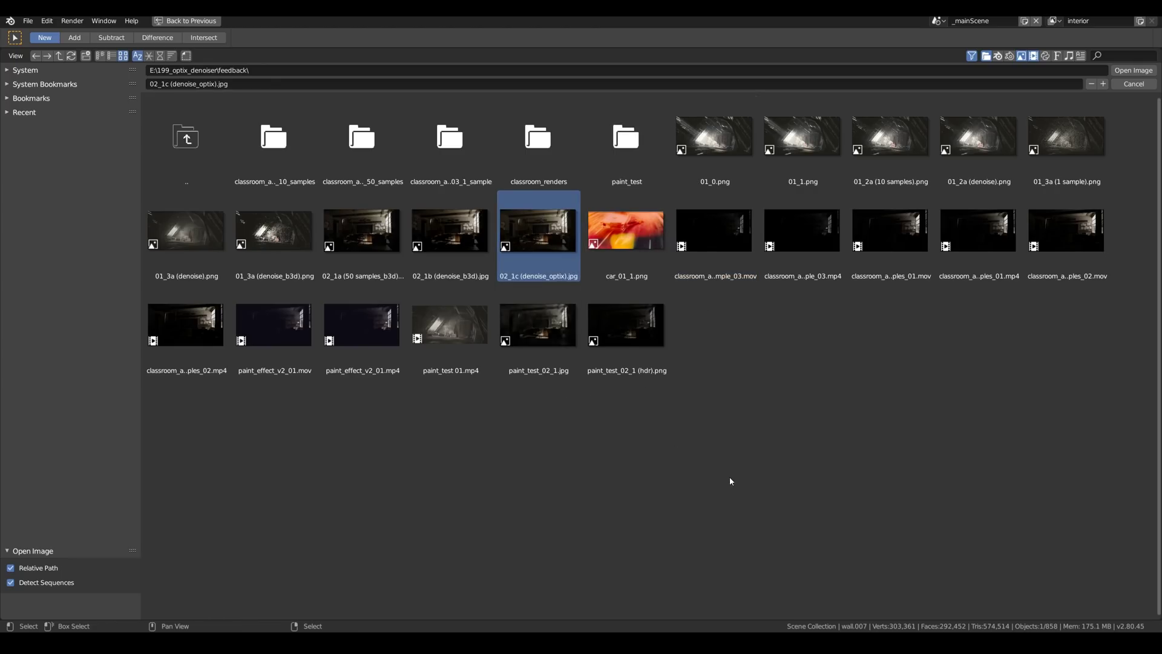
click(1133, 71)
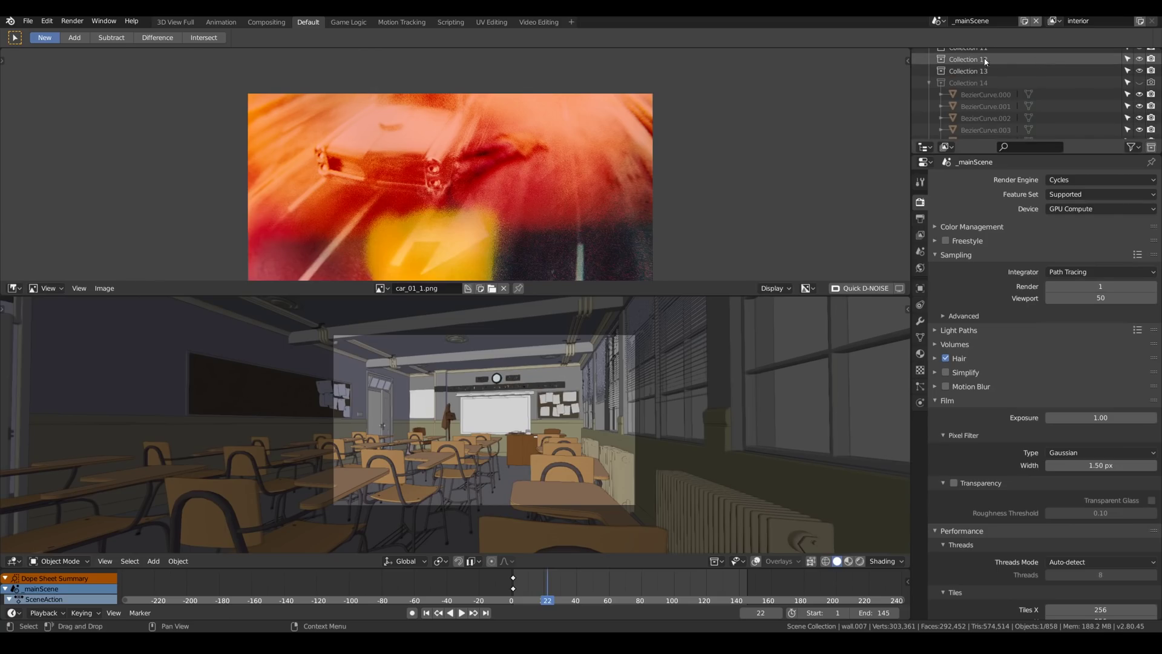
Inspect the grain in car_01_1.png and denoise the image with Quick D-NOISE.
middle_drag(701, 94, 702, 85)
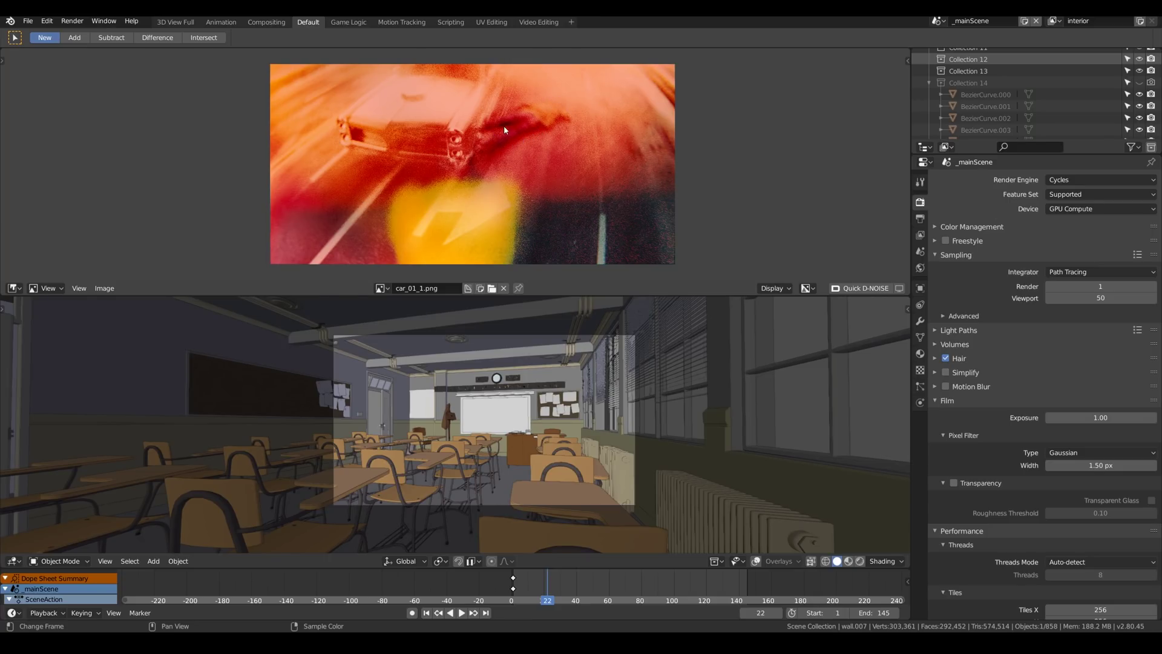
scroll(515, 125, up, 6)
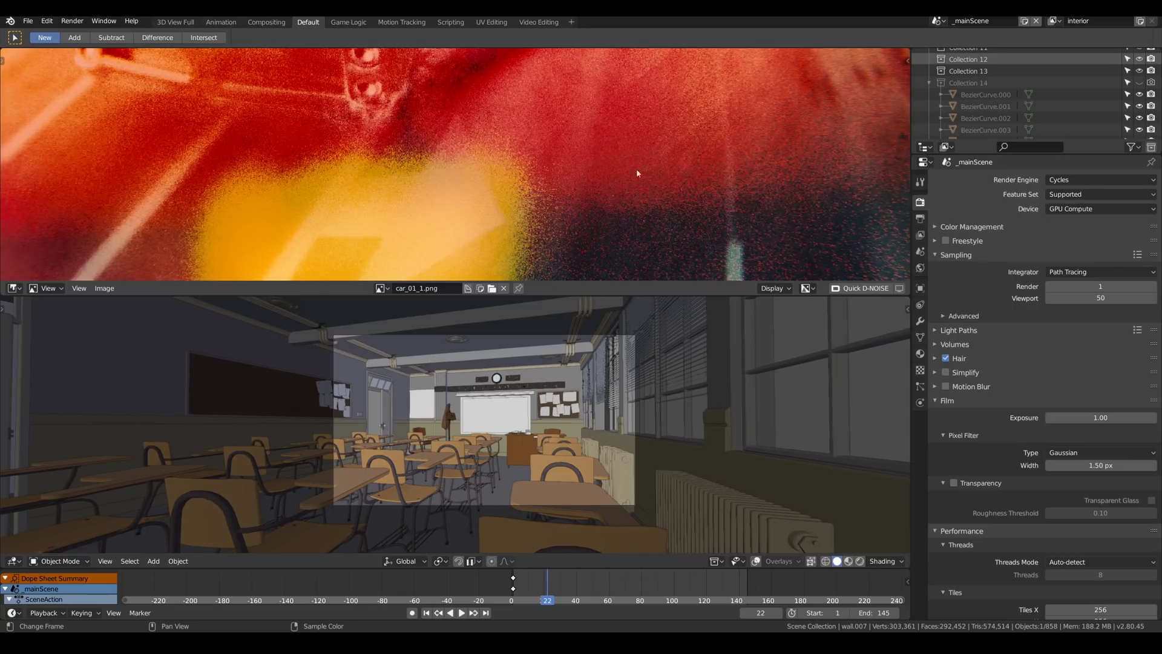
middle_drag(636, 173, 640, 97)
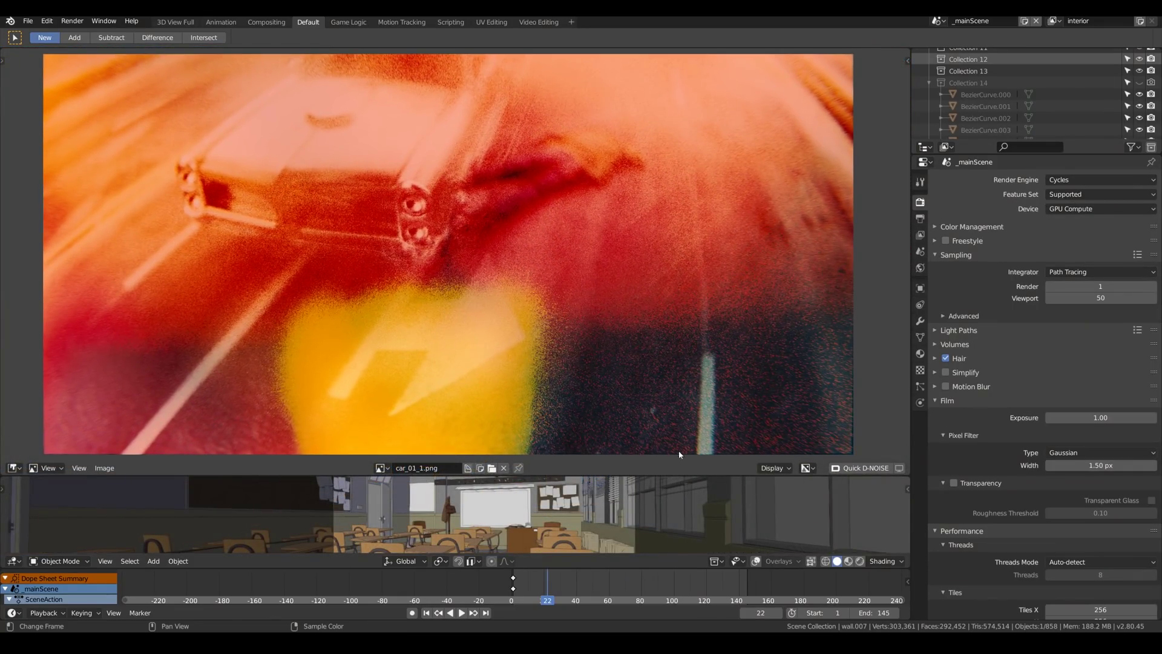
click(858, 471)
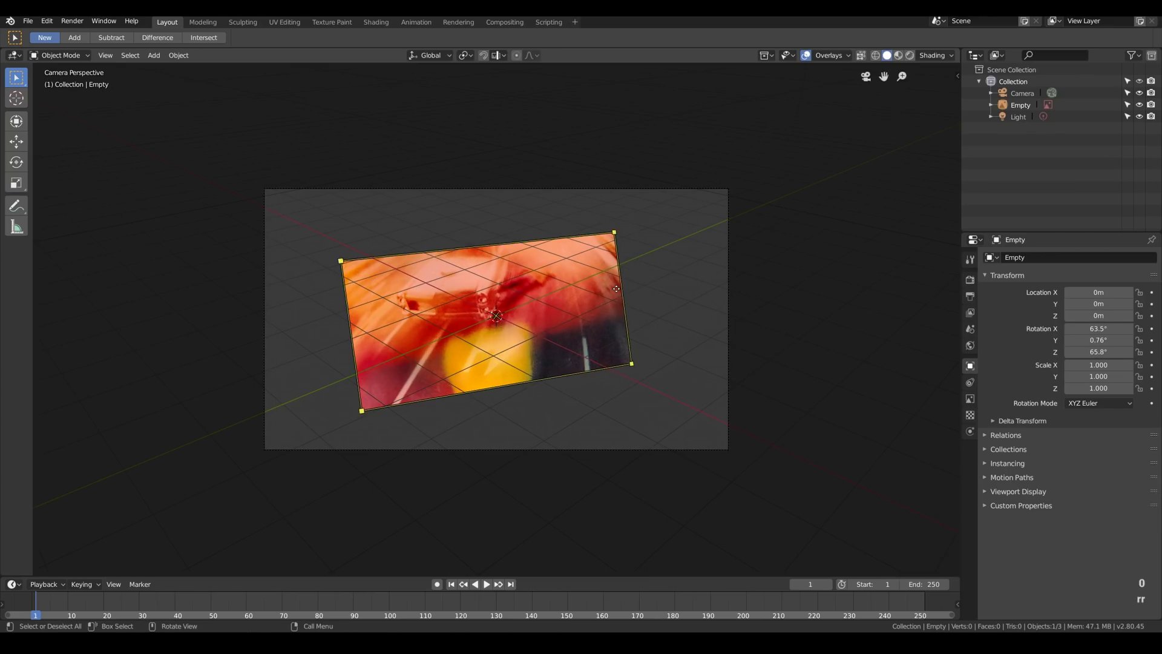
Examine the car image in the viewport, the car scene's compositor nodes, and the panoramic camera view in rendered shading.
middle_drag(530, 279, 593, 291)
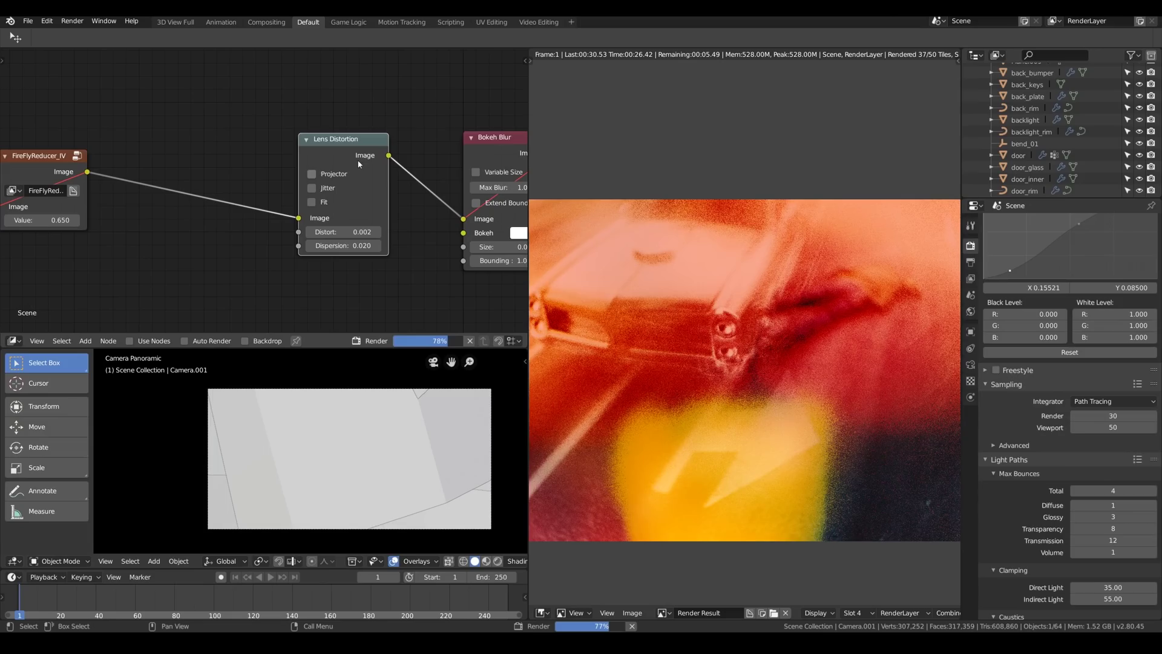
scroll(358, 163, up, 4)
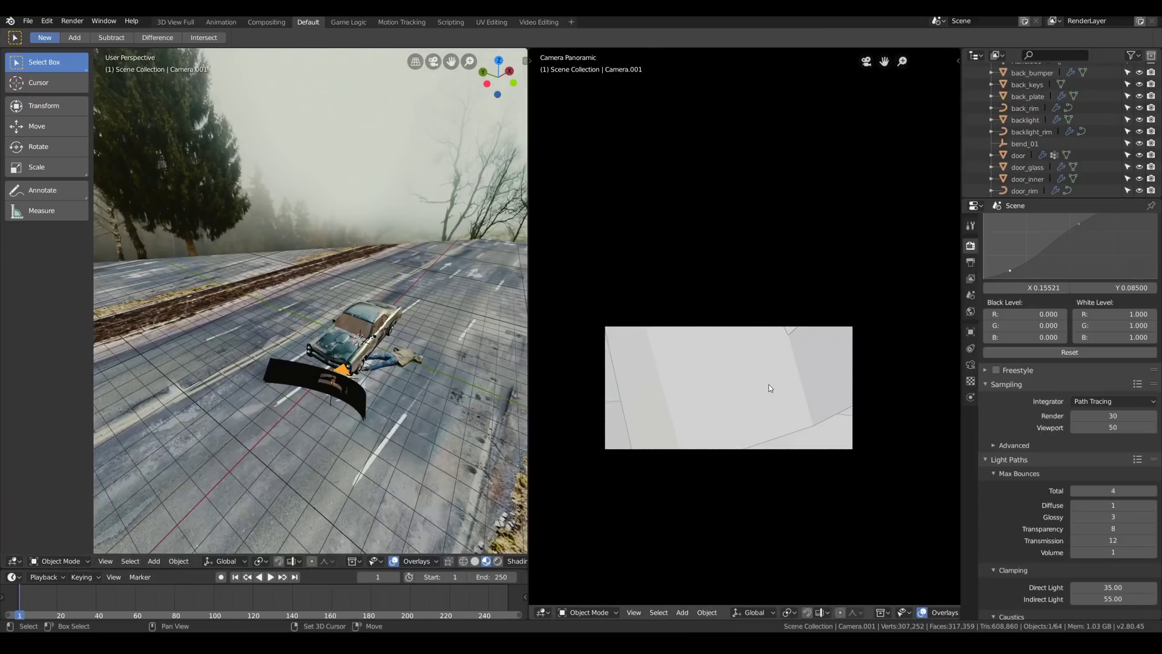
scroll(768, 388, up, 2)
shift+middle_drag(718, 386, 737, 291)
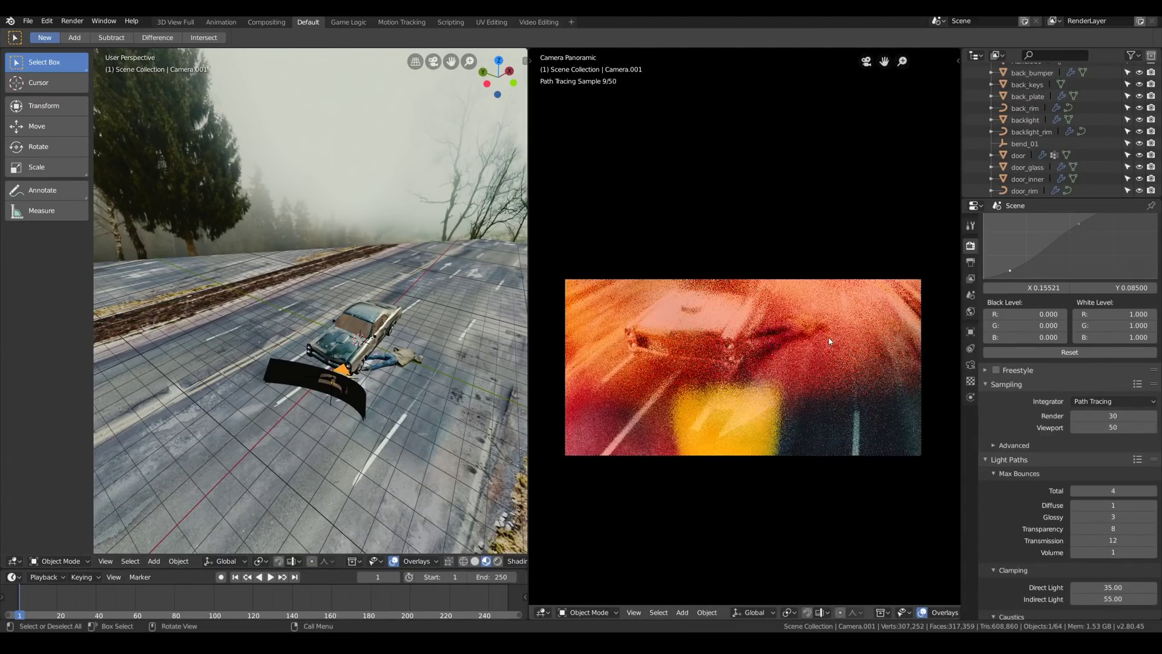
scroll(762, 348, up, 1)
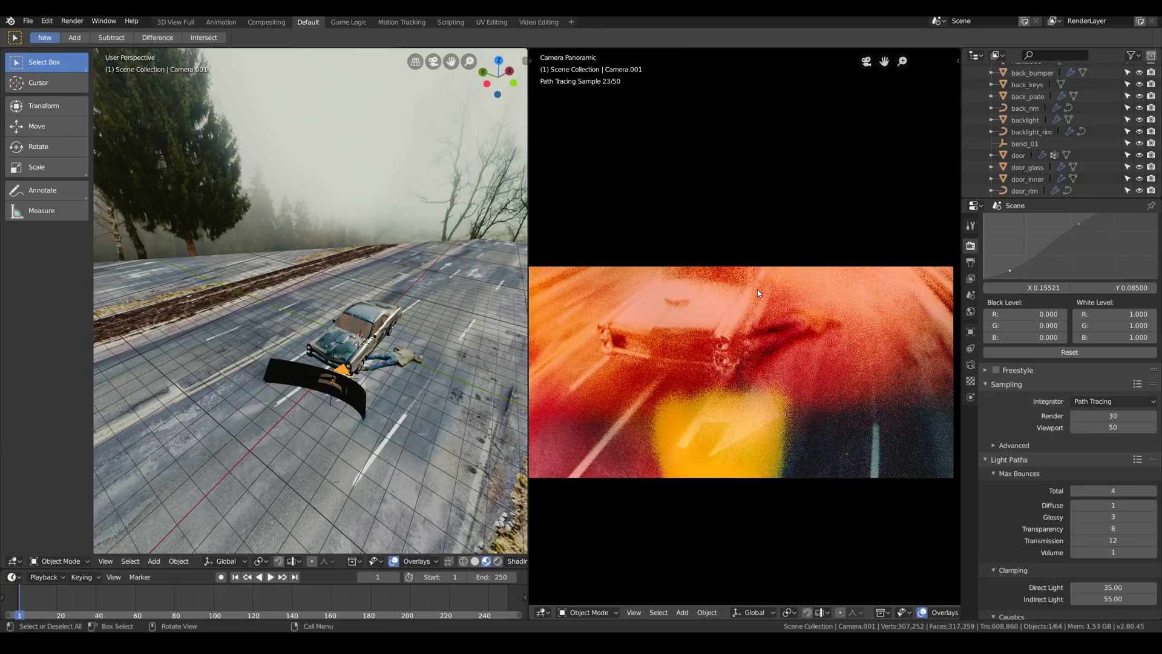
click(1109, 416)
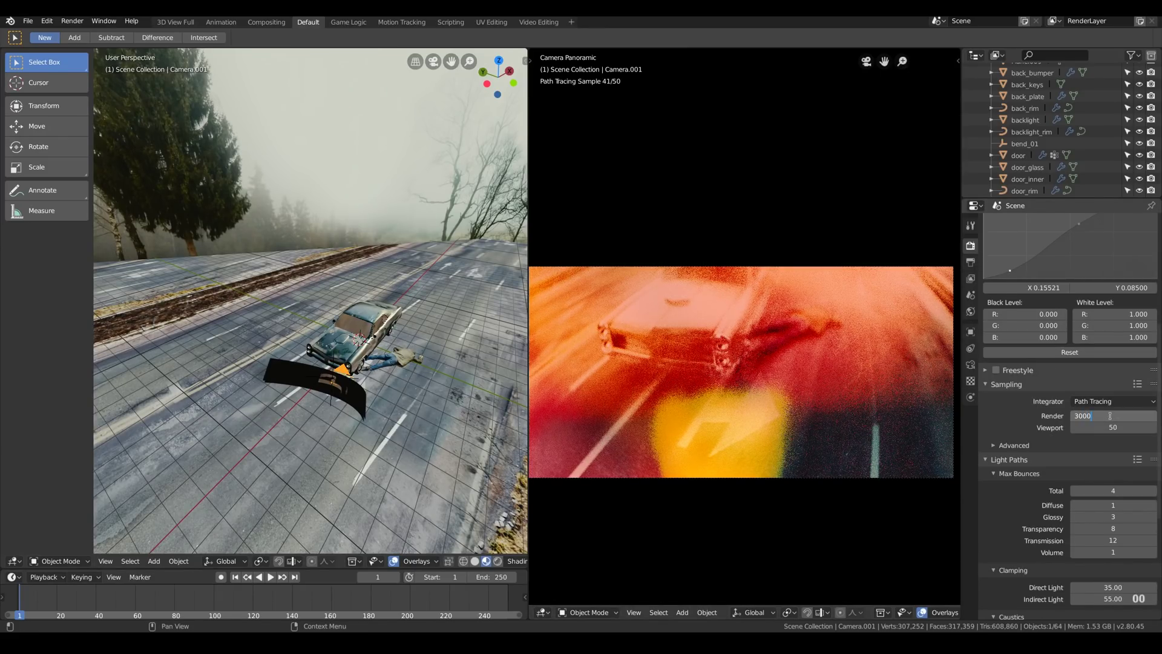
key(BackSpace)
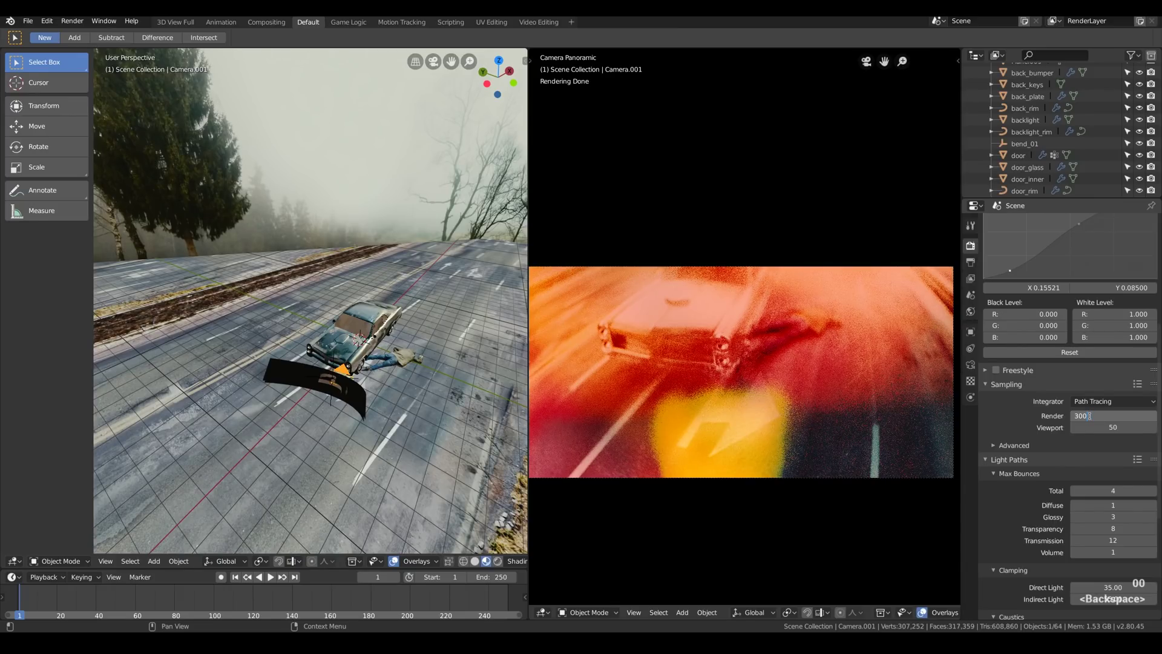
click(1056, 425)
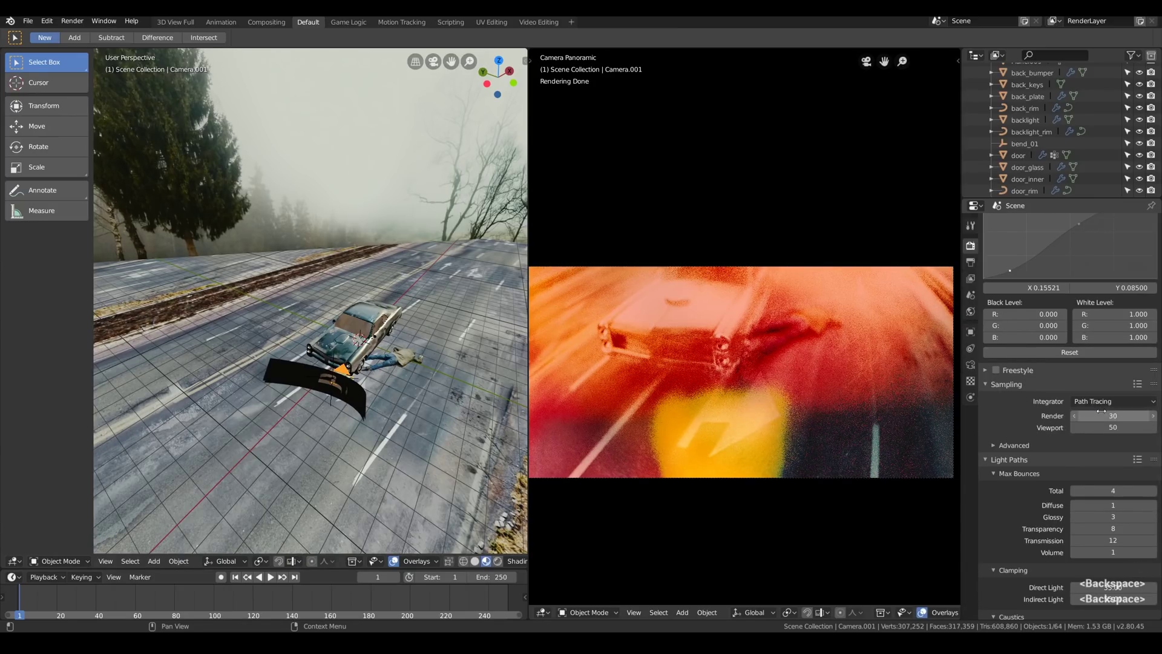
Render the car scene through the panoramic camera at 30 samples and inspect the result.
key(F12)
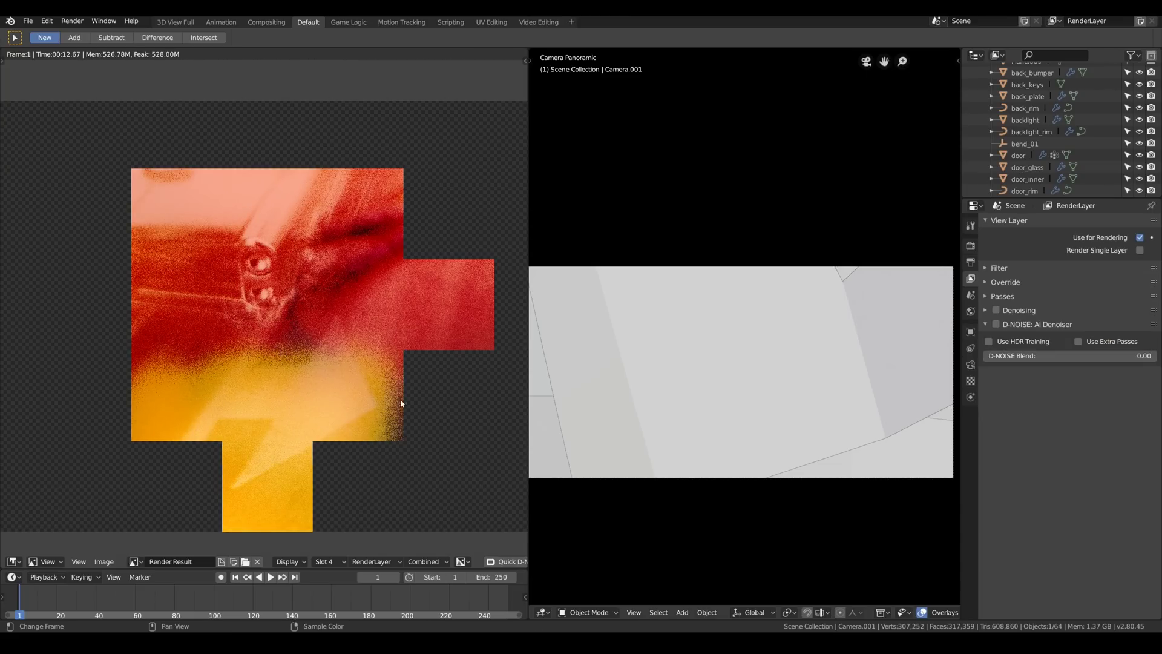
scroll(389, 428, up, 4)
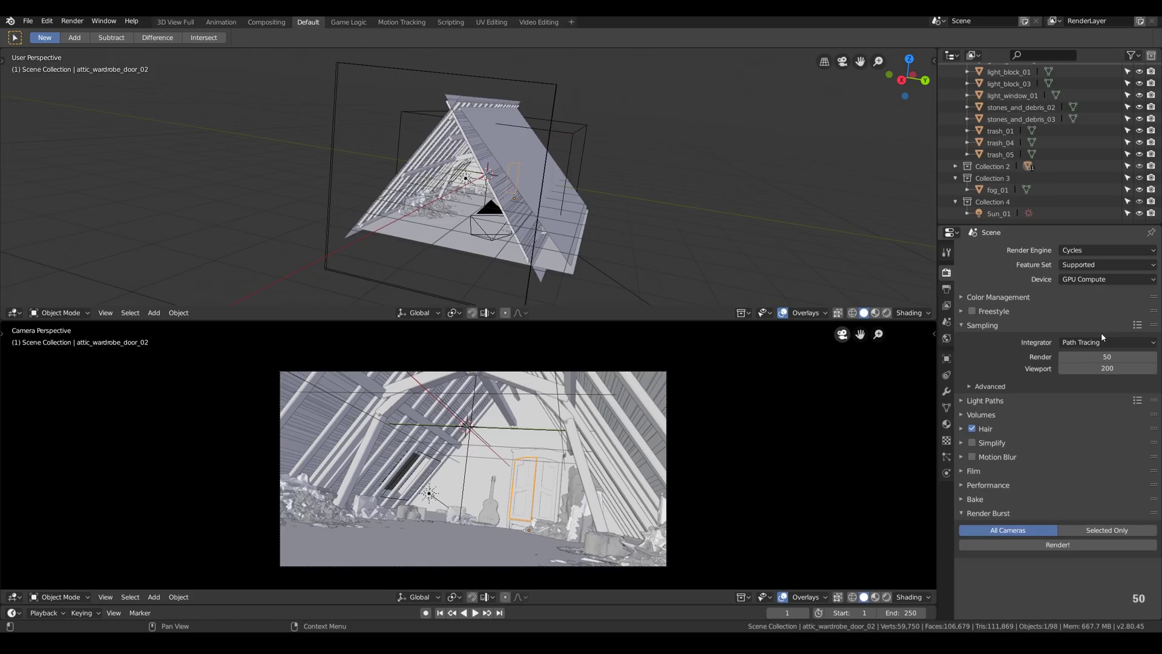
Preview the attic camera view in rendered shading with overlays hidden, and render it at 50 samples to inspect the noise.
key(shift+z)
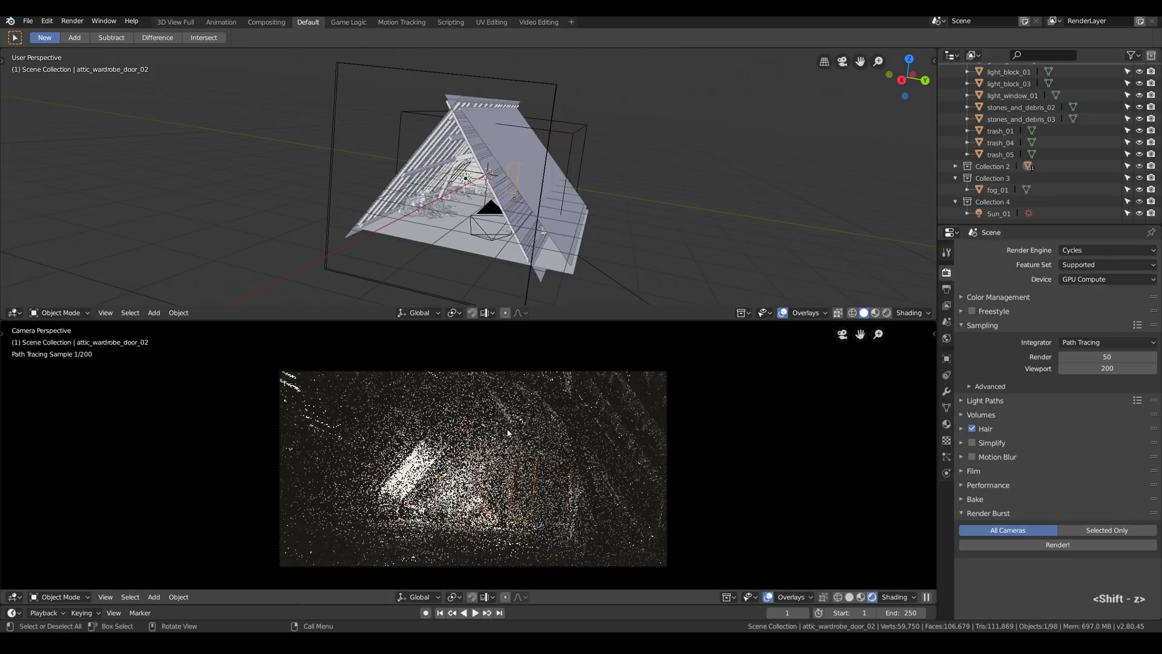
click(767, 599)
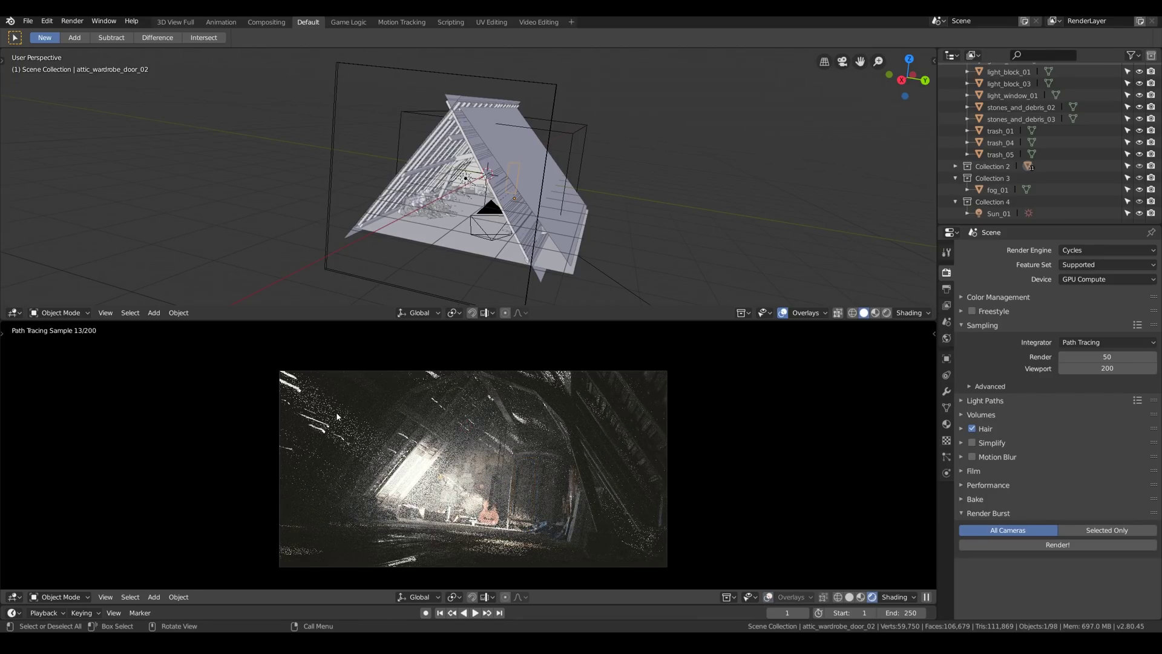
key(F12)
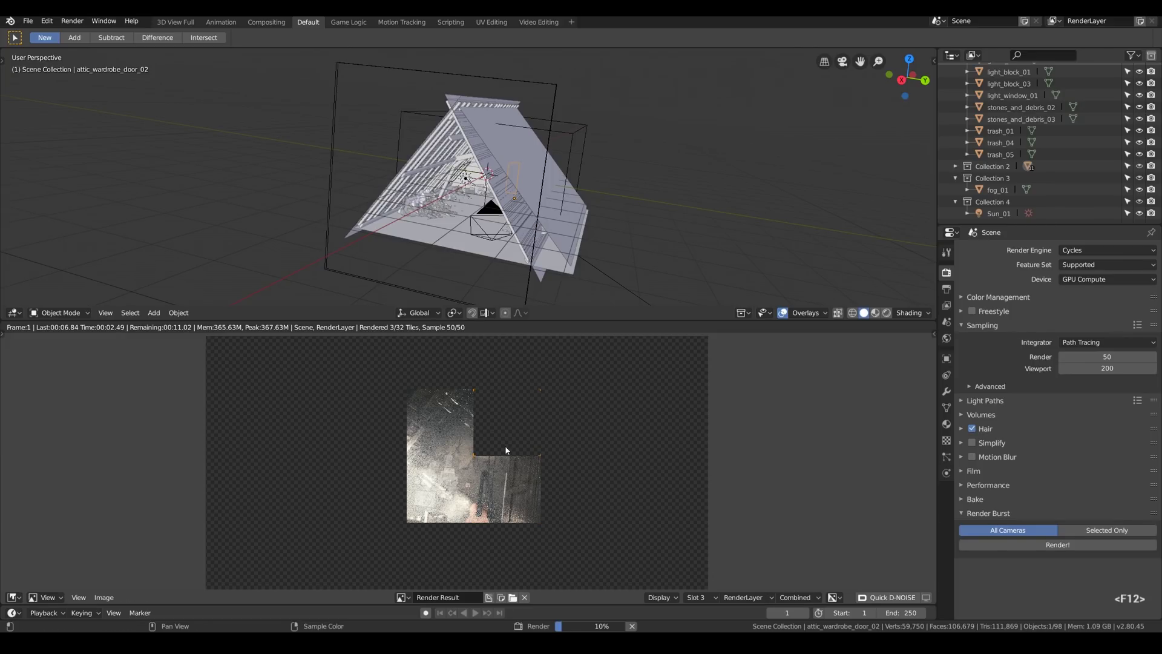
scroll(495, 407, up, 4)
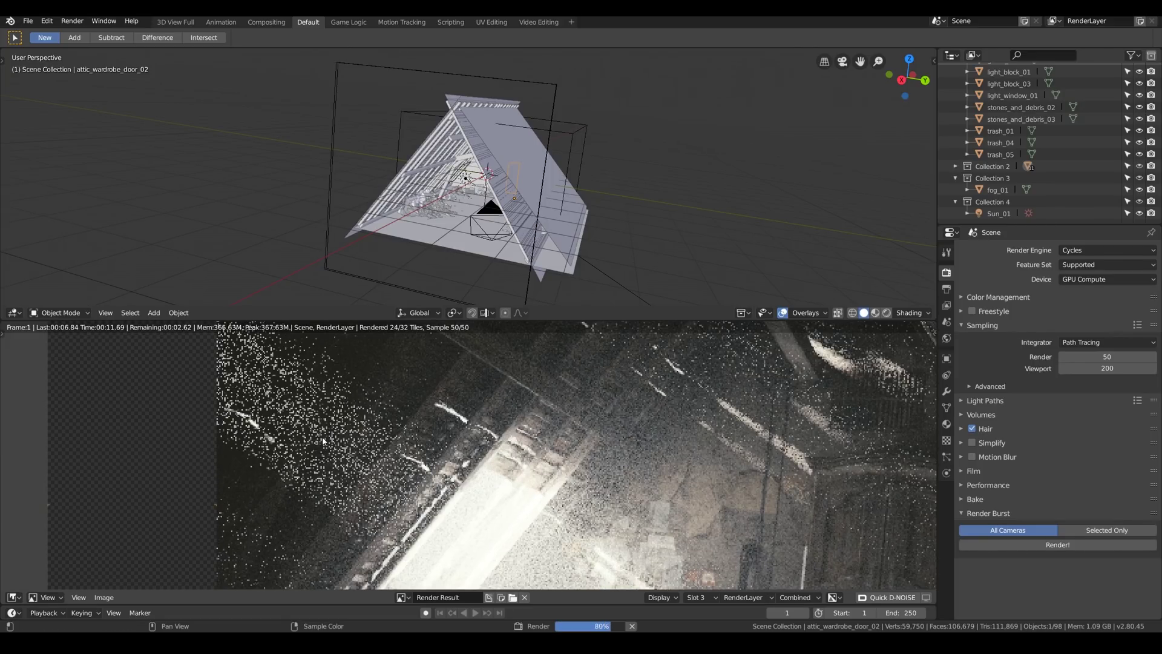
scroll(345, 454, down, 4)
key(ctrl+space)
key(ctrl+space)
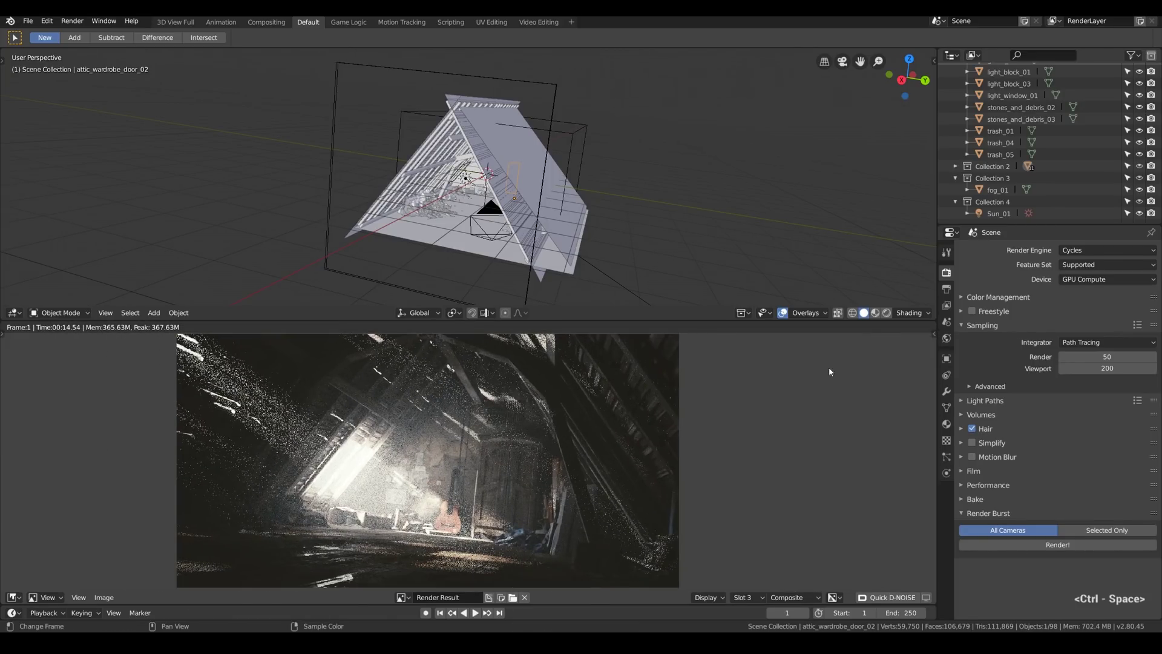
Enable the Volume Direct, Volume Indirect and Shadow passes for the attic scene's view layer.
click(946, 308)
click(968, 323)
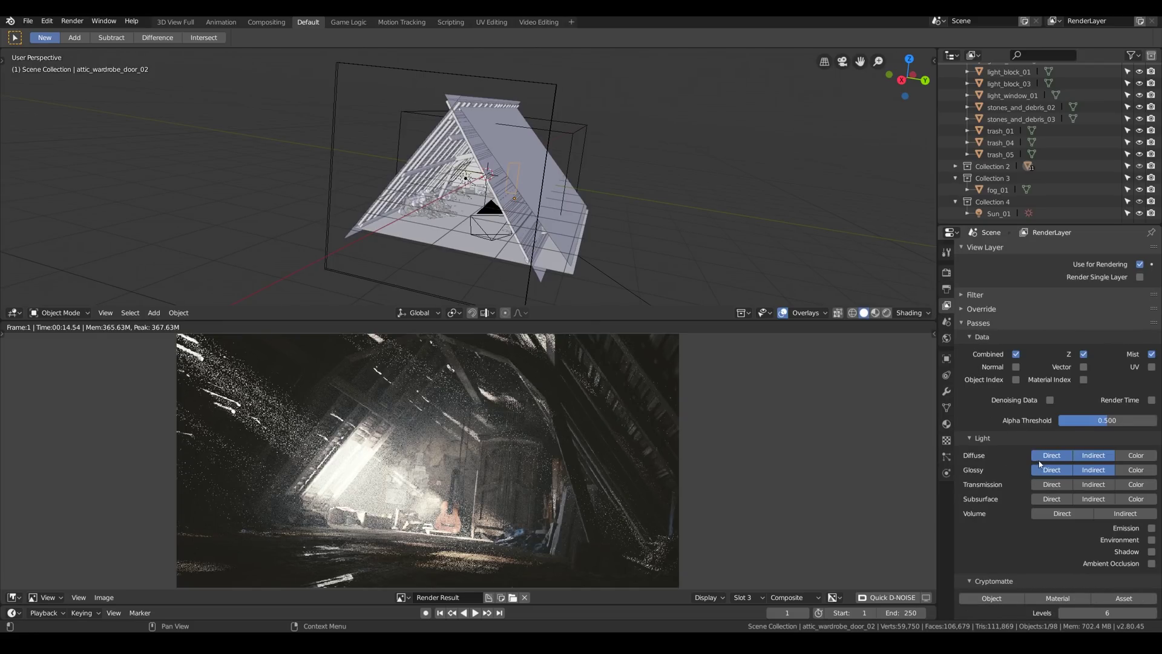
click(1062, 514)
click(1126, 514)
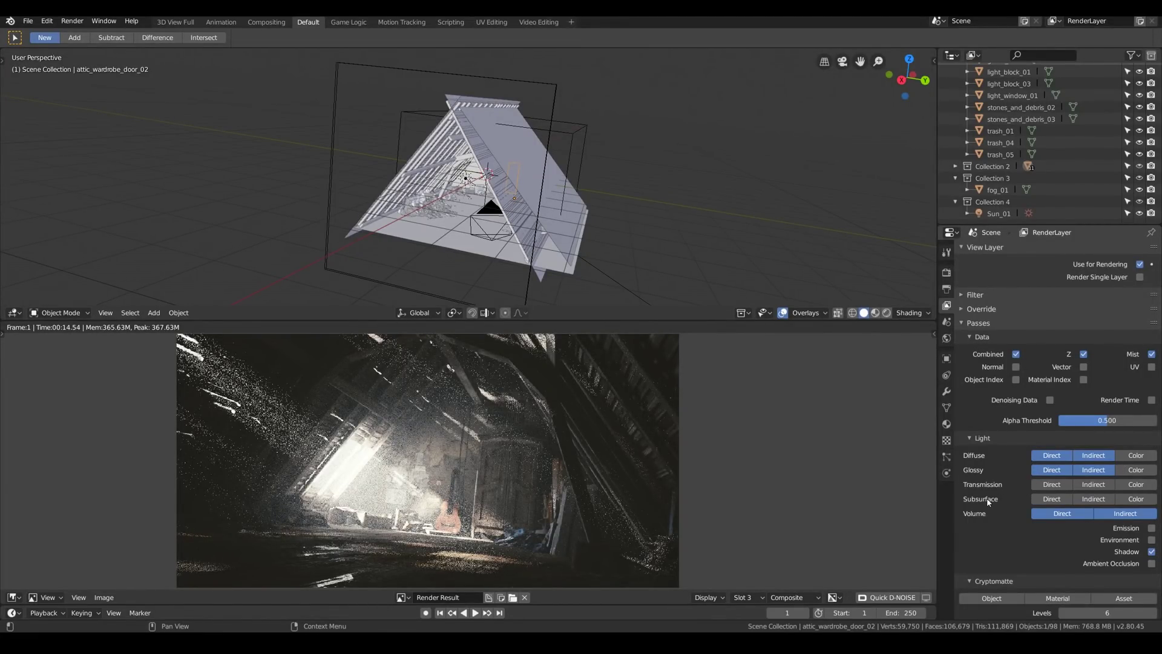
Render the attic scene again with the added passes and maximize the render result.
click(946, 272)
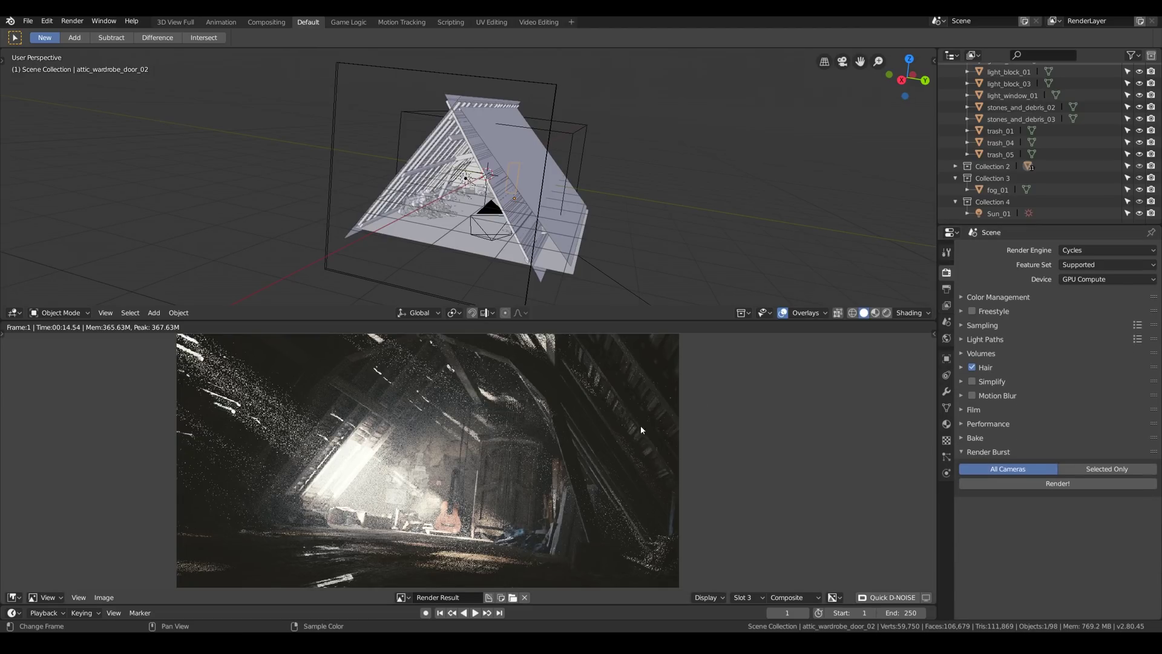
key(F12)
key(ctrl+space)
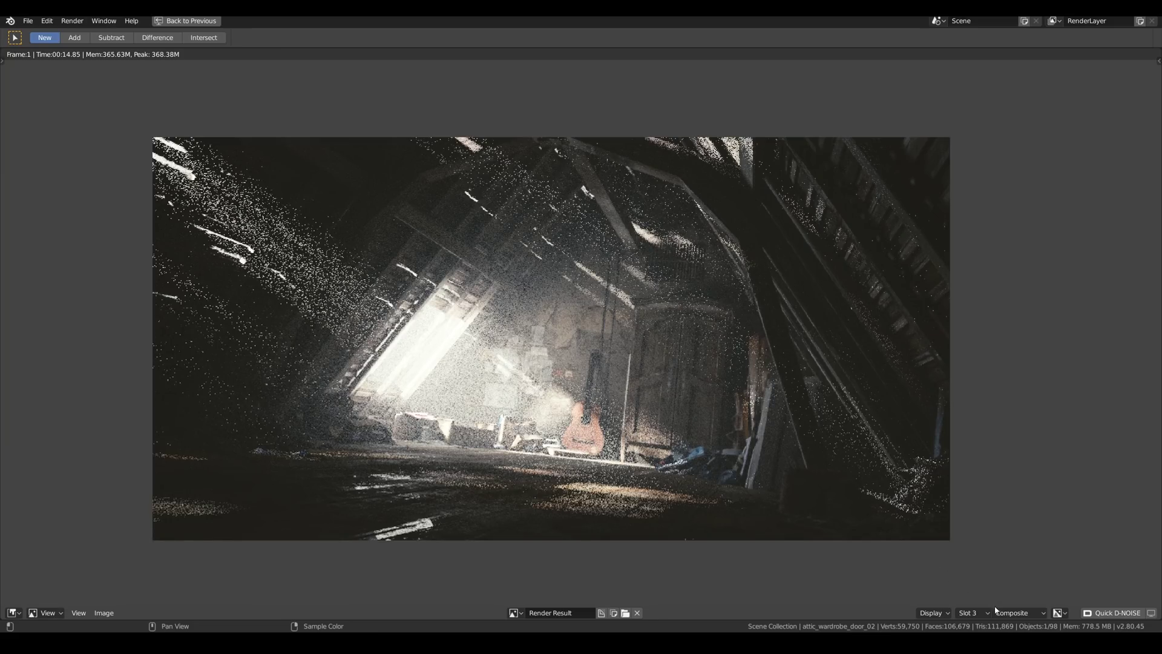
Switch the attic render display from Composite to RenderLayer and view its Mist, DiffDir and DiffInd passes.
click(1017, 612)
click(1021, 588)
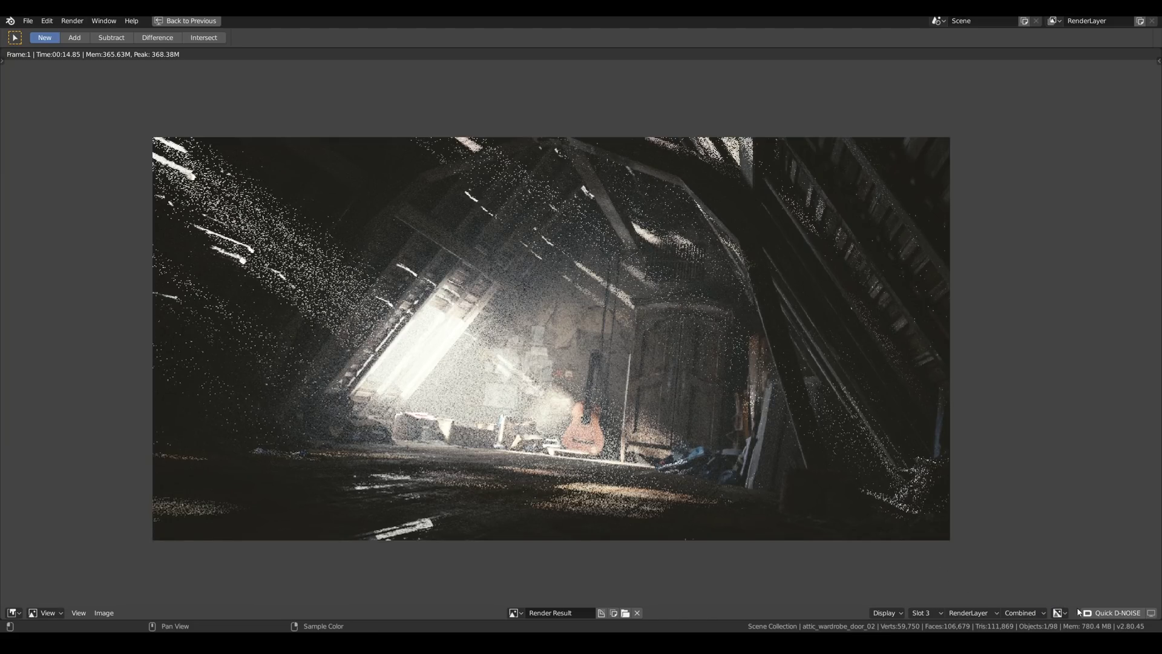
click(1023, 613)
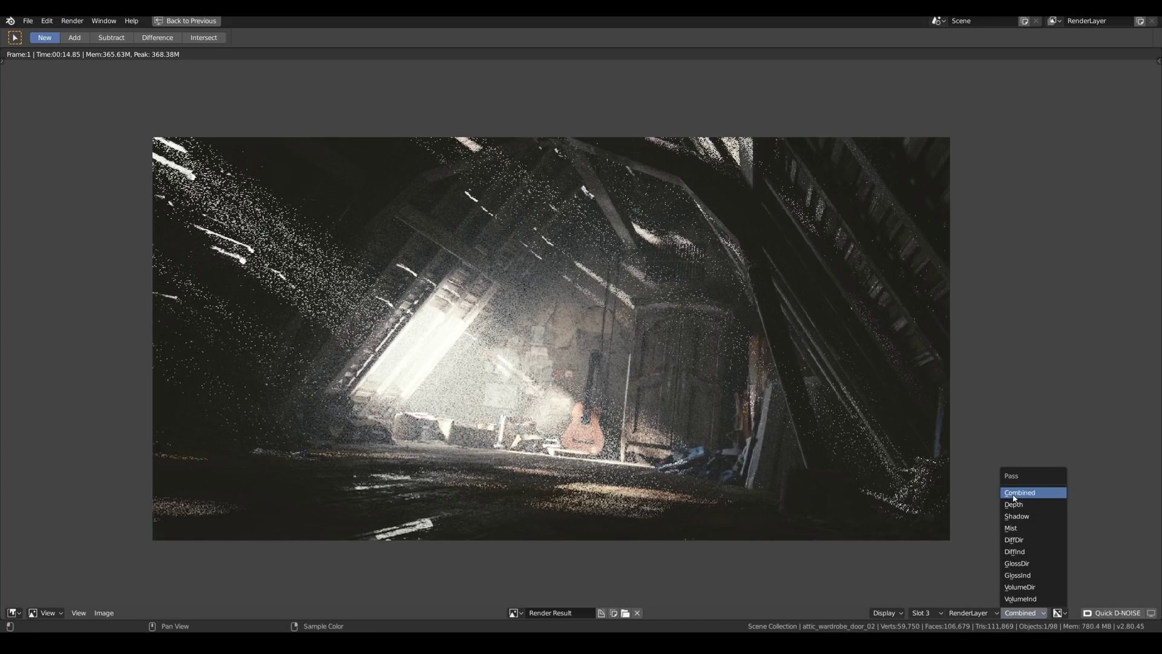
click(1016, 515)
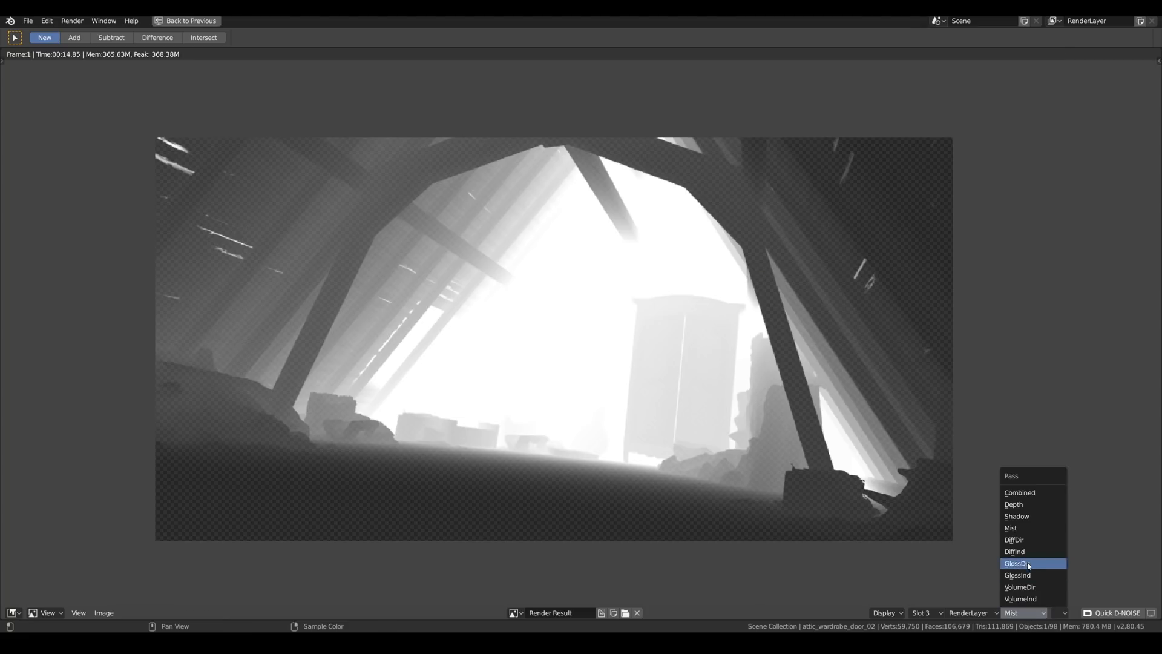
click(1027, 542)
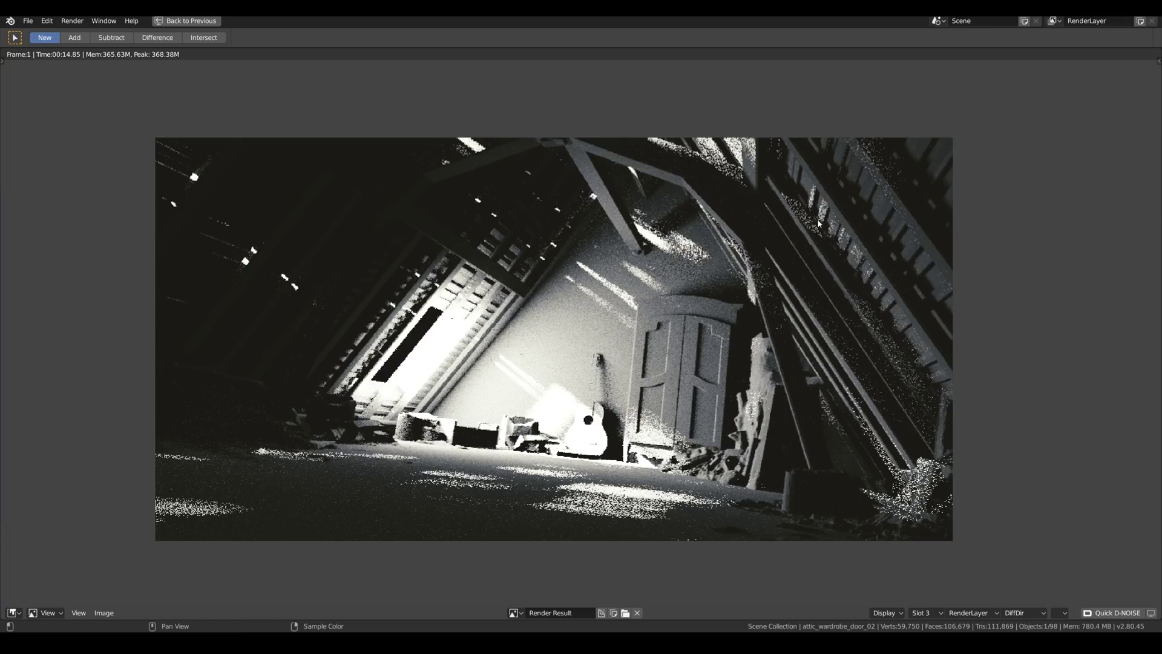
click(1025, 612)
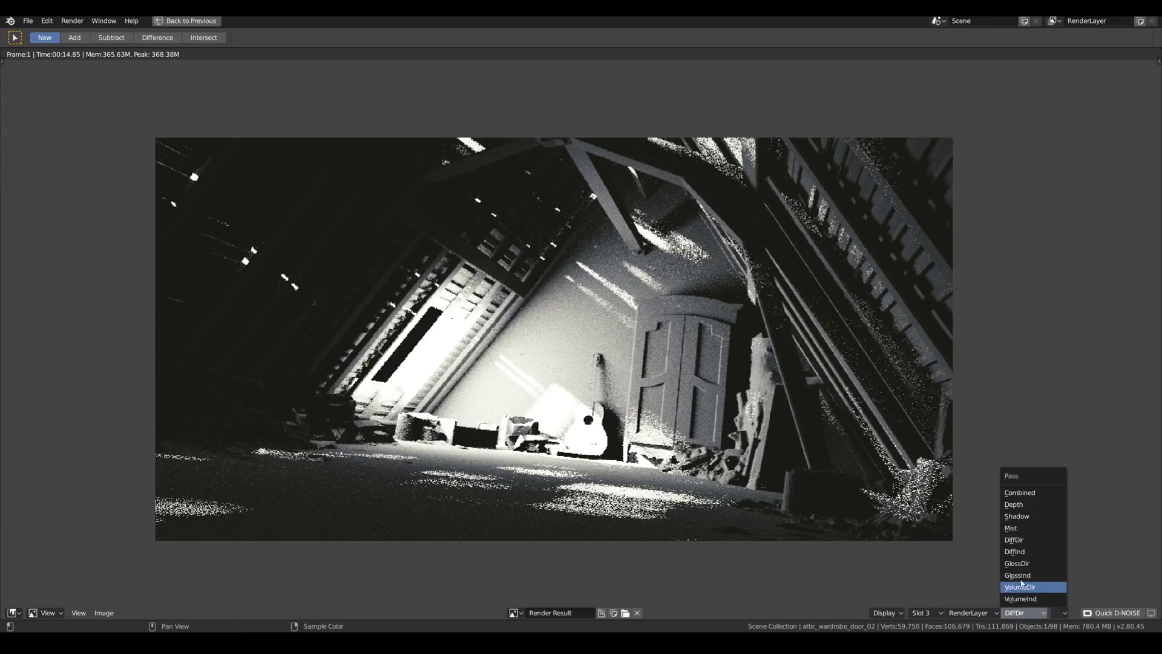
click(1020, 557)
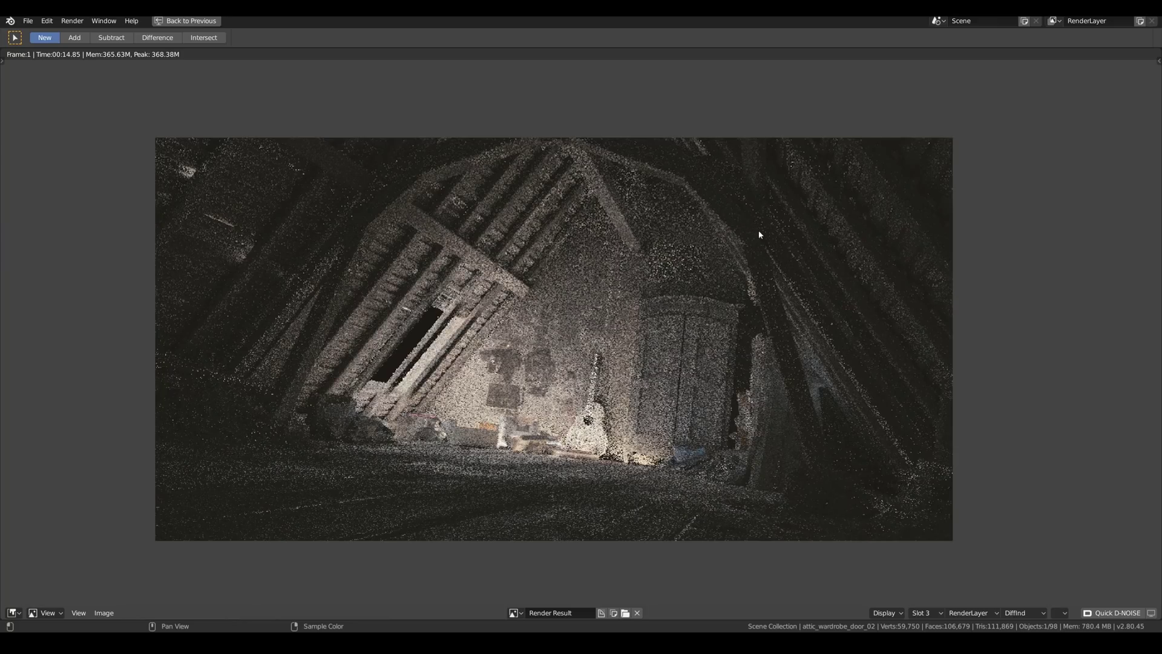
View the glossy passes of the attic render, first GlossDir and then GlossInd.
click(1024, 612)
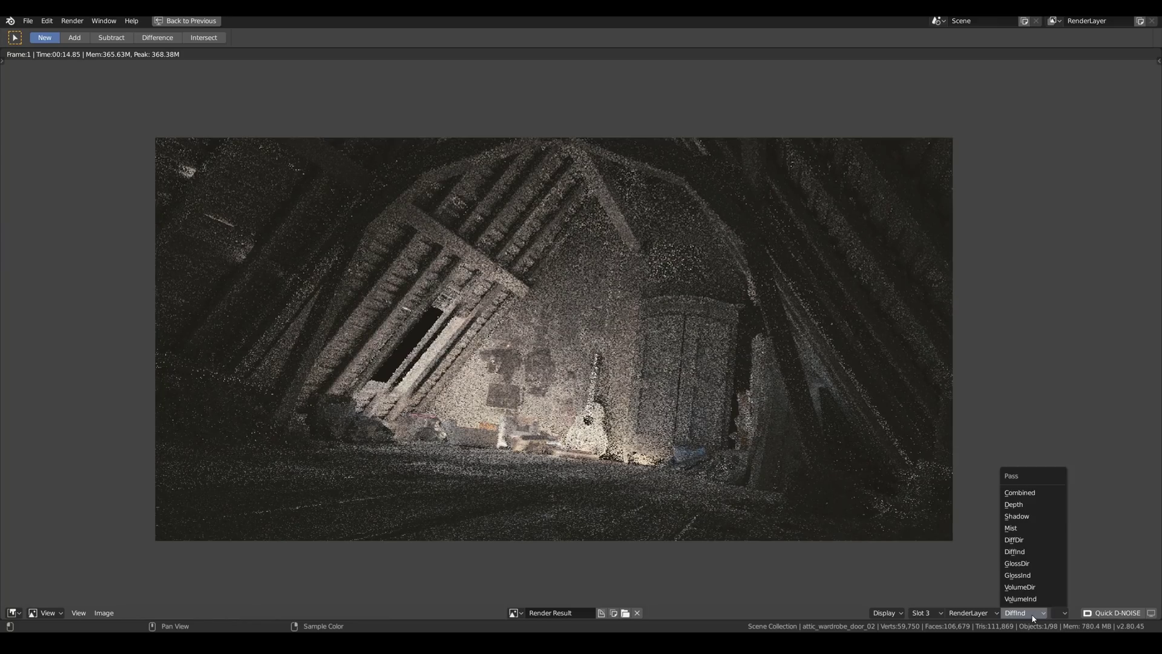
click(1032, 562)
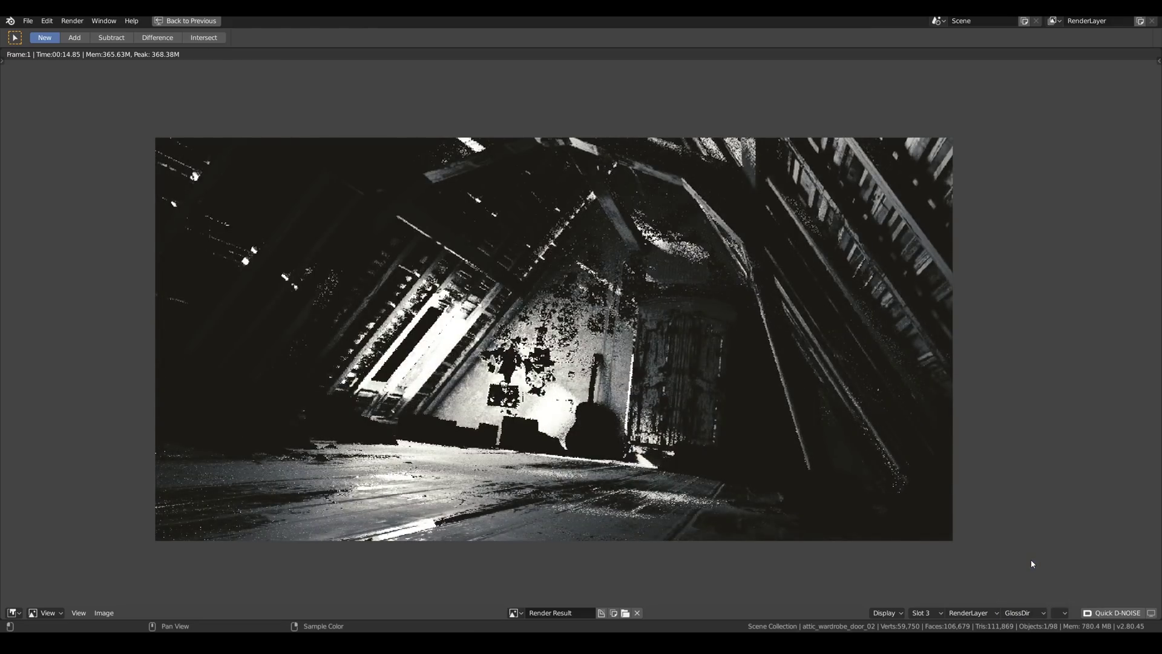
click(1025, 612)
click(1020, 579)
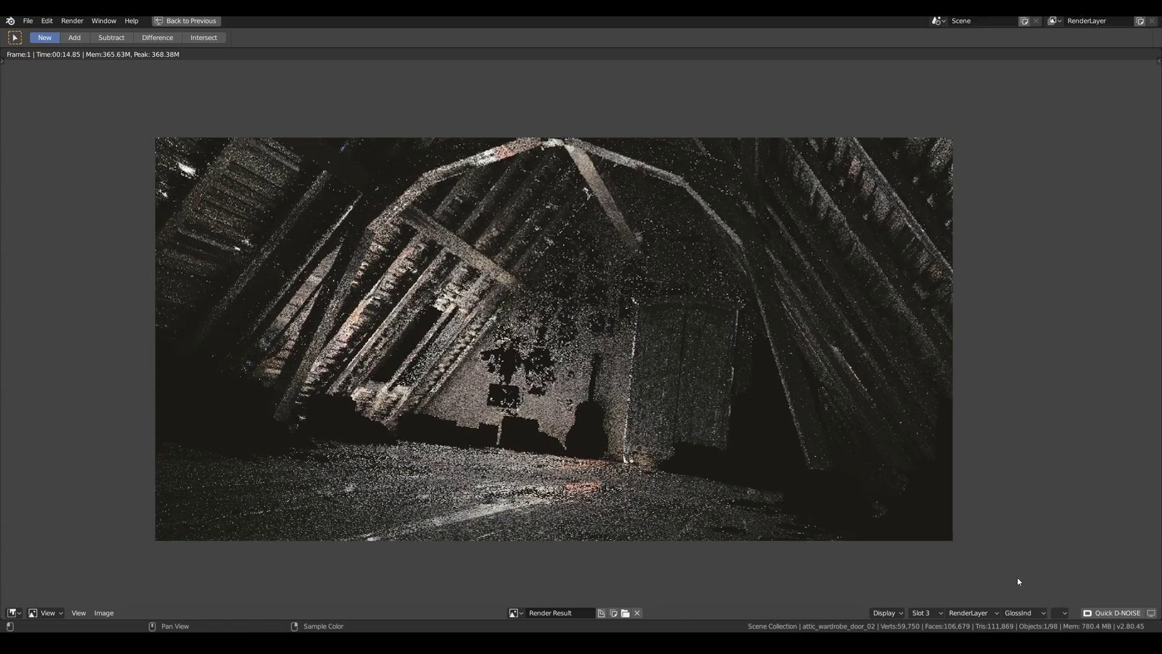
Show the VolumeDir pass and examine the noise in its light beams down to individual pixels.
click(1007, 616)
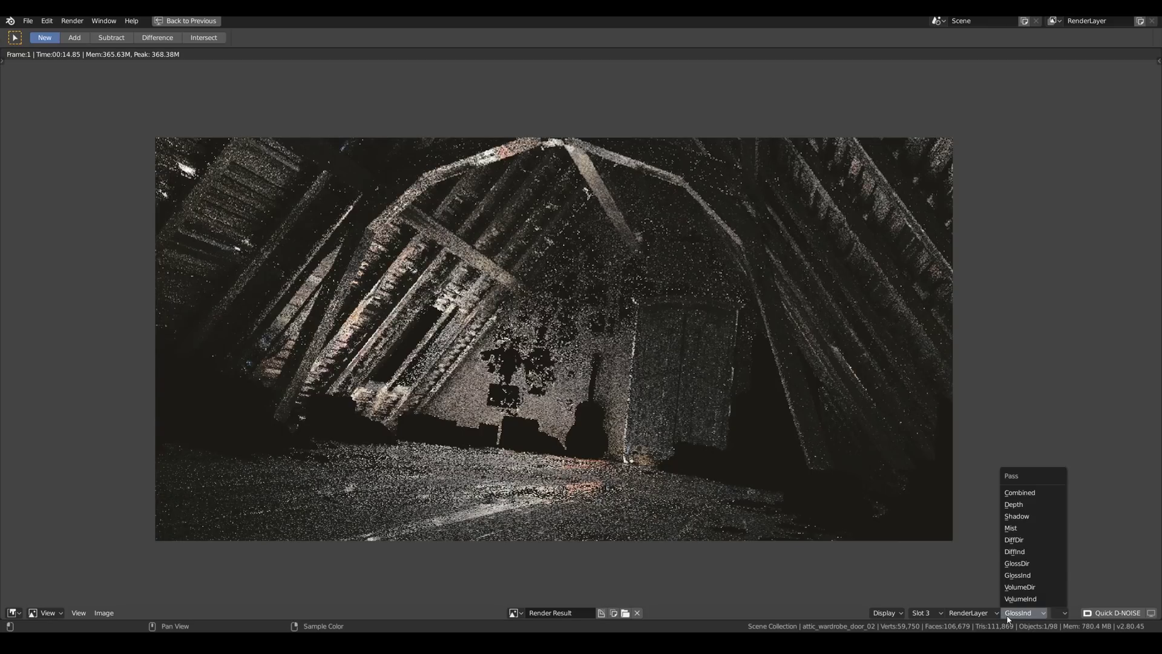
click(1019, 588)
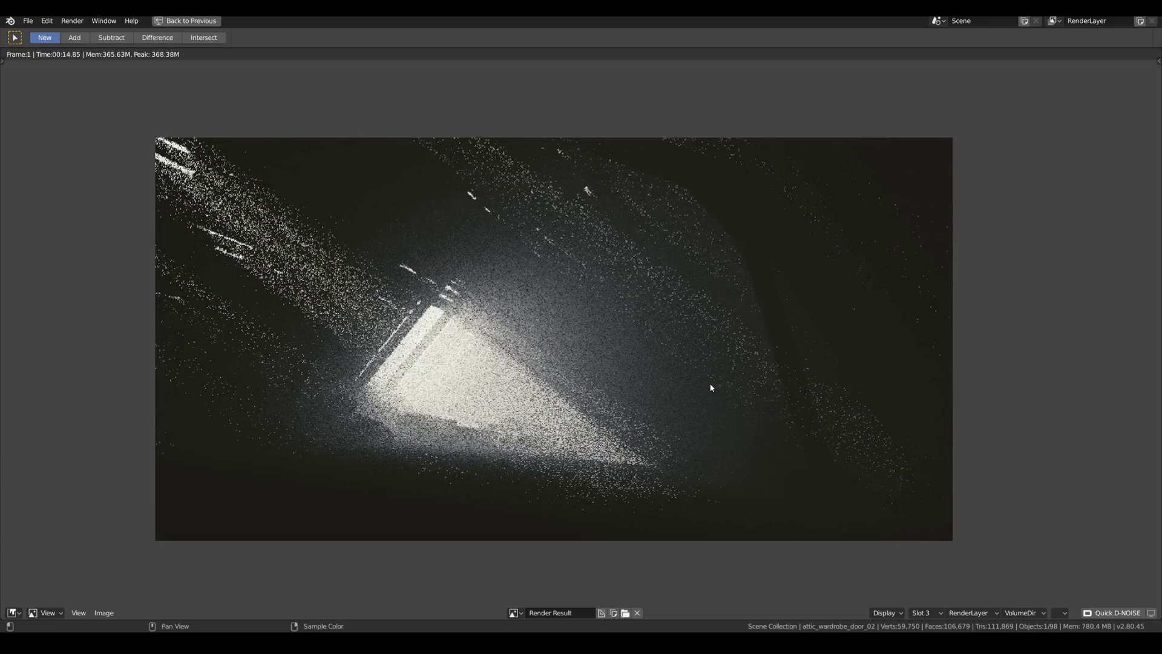
scroll(308, 283, up, 6)
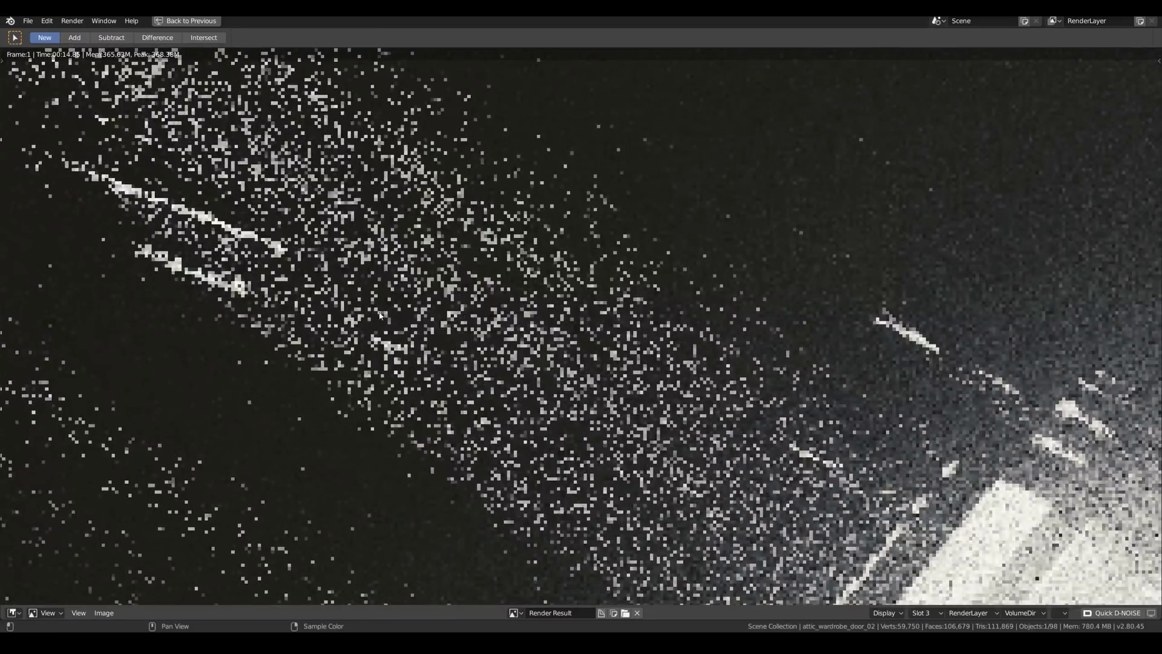
scroll(551, 375, up, 8)
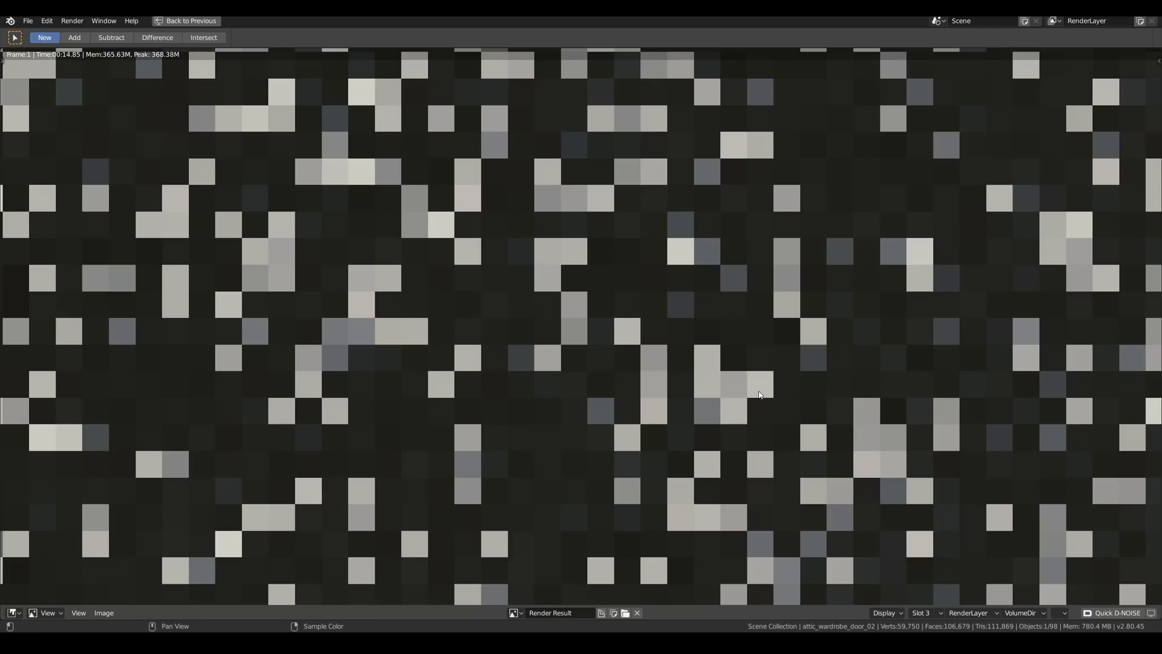
scroll(586, 337, up, 6)
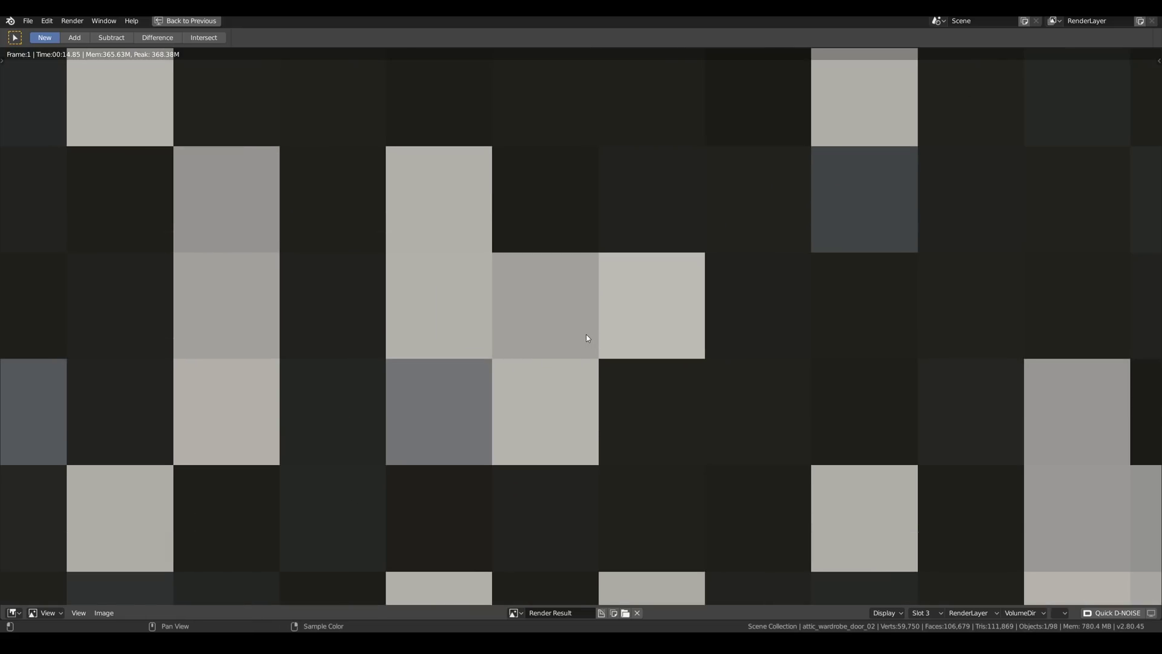
middle_drag(586, 340, 625, 353)
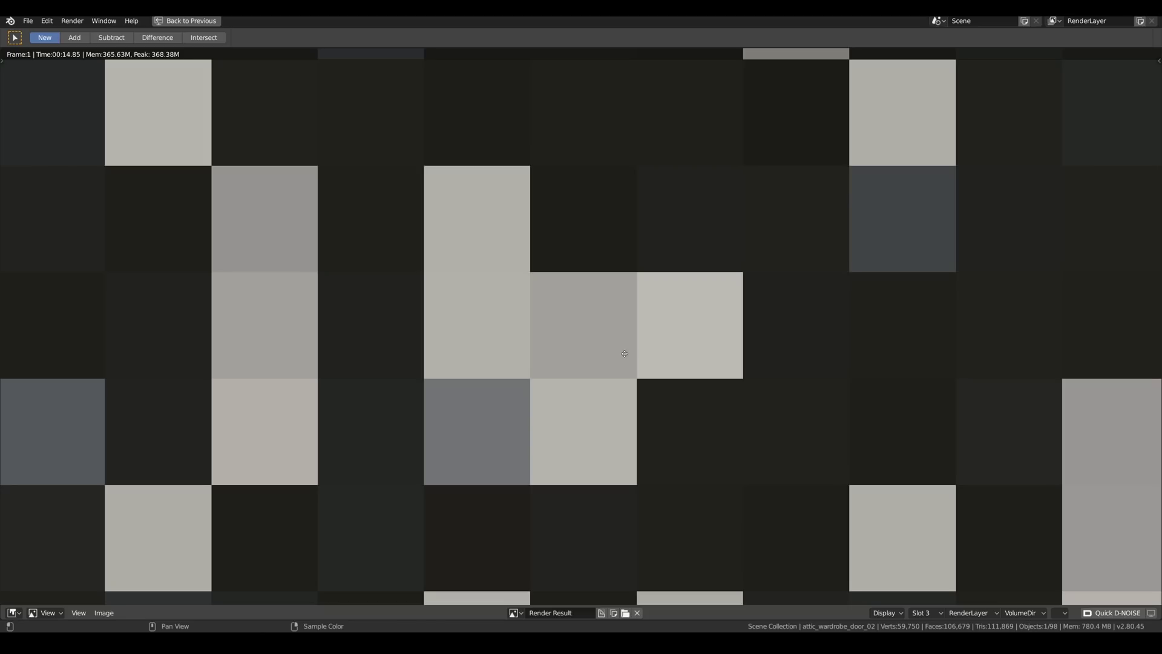
scroll(624, 354, down, 15)
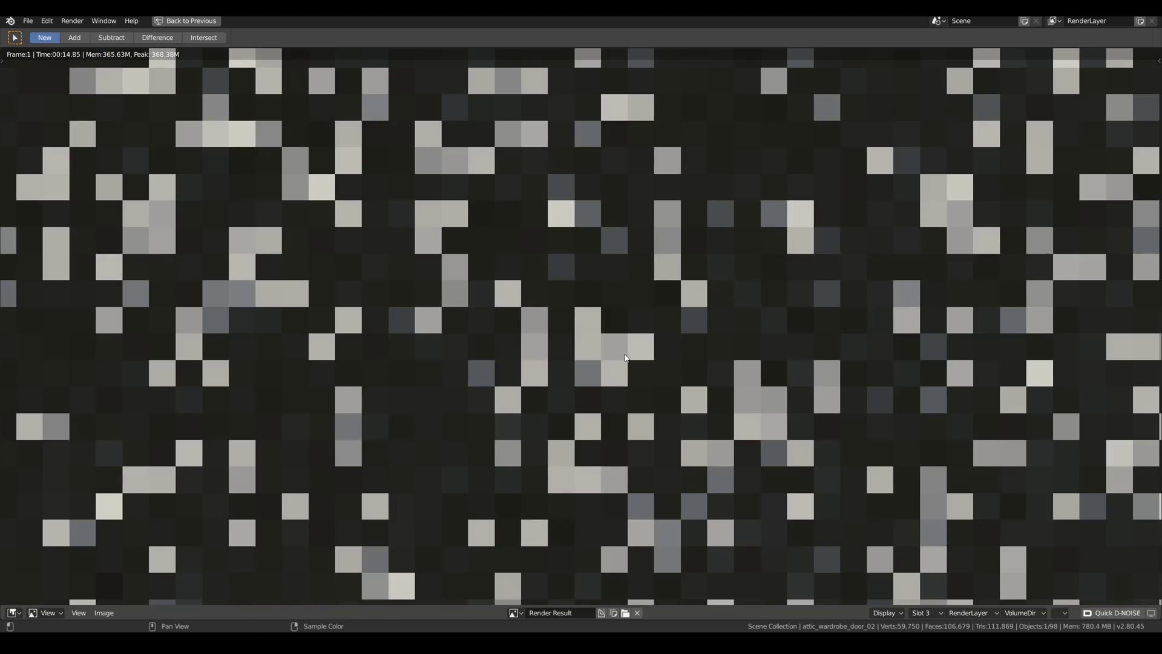
scroll(530, 358, down, 4)
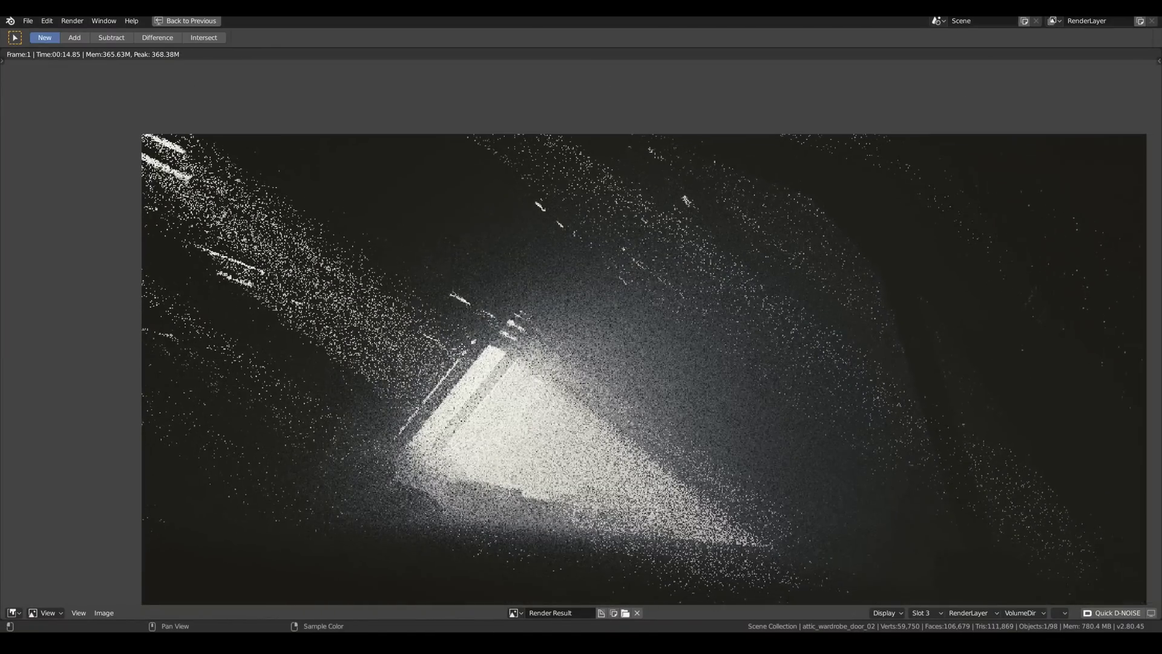
Return to the Combined pass, denoise it with Quick D-NOISE and toggle between the noisy and denoised versions.
click(1022, 613)
click(1018, 500)
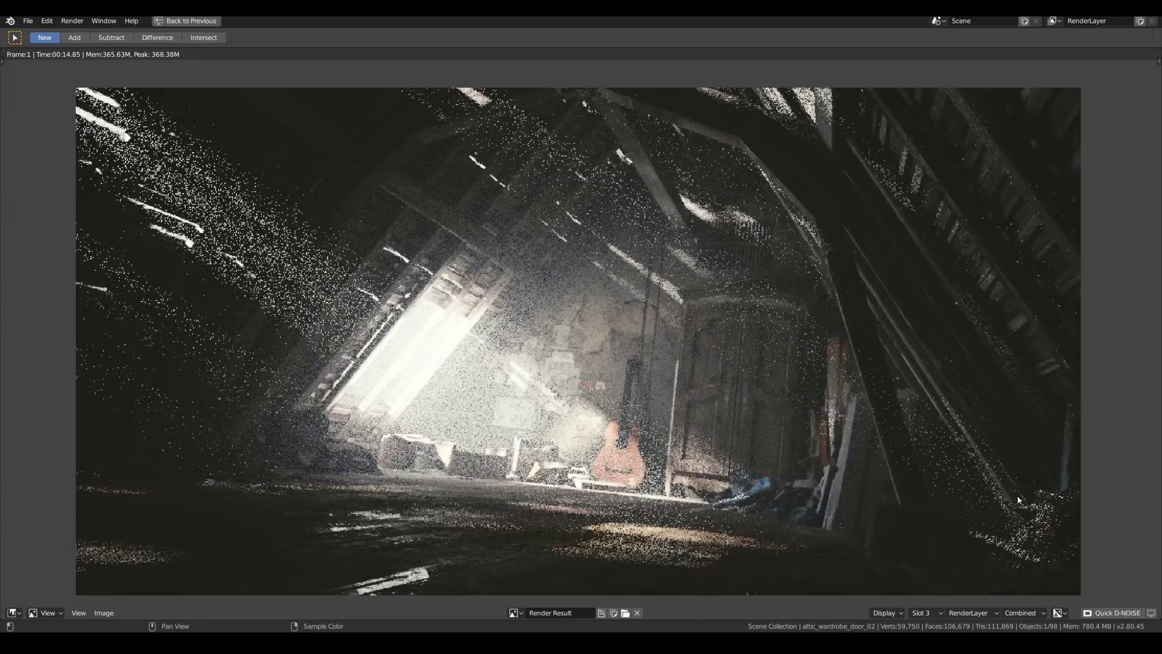
click(1101, 613)
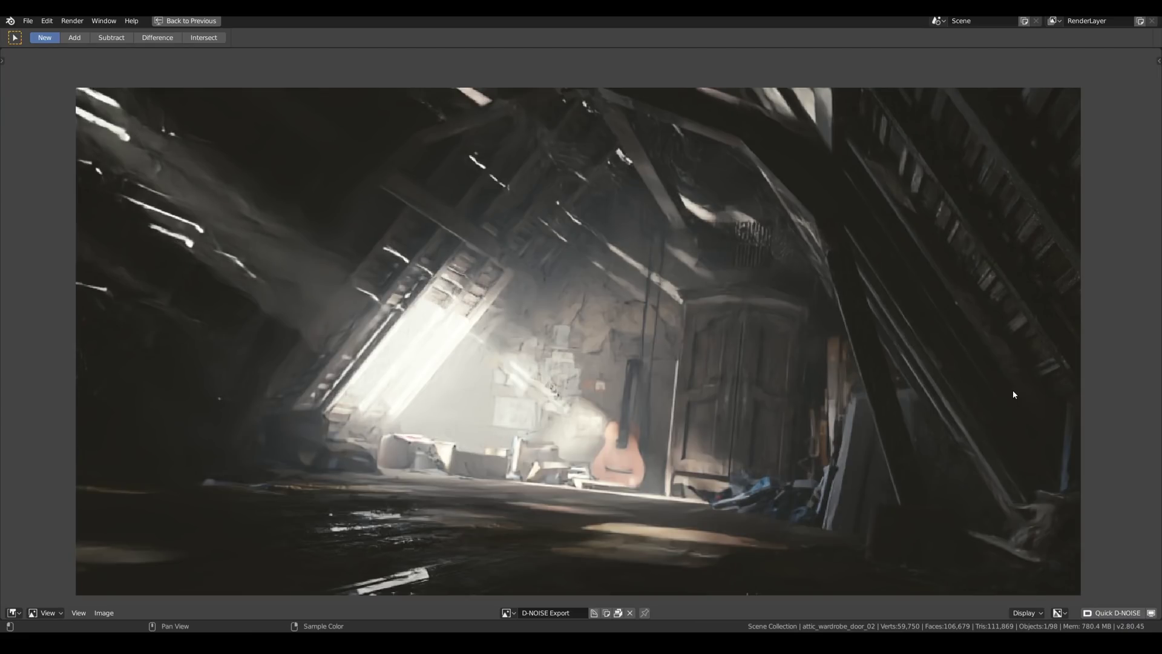
click(1150, 615)
click(1150, 614)
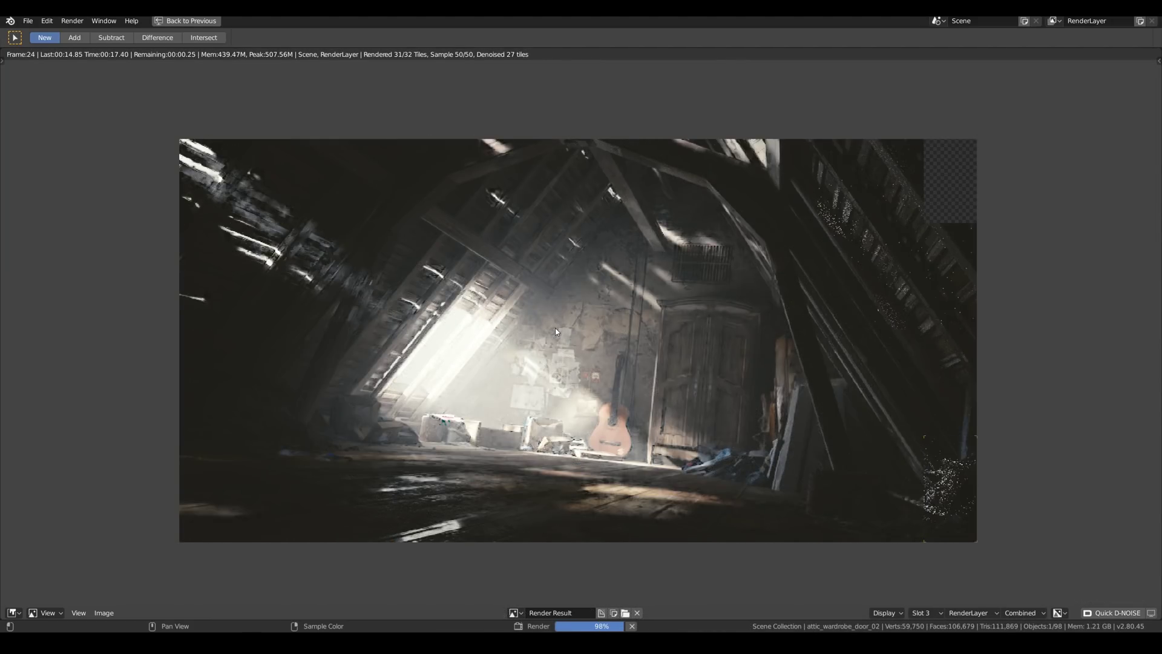
Inspect the light streaks in the attic render made with the built-in denoiser.
scroll(257, 213, up, 5)
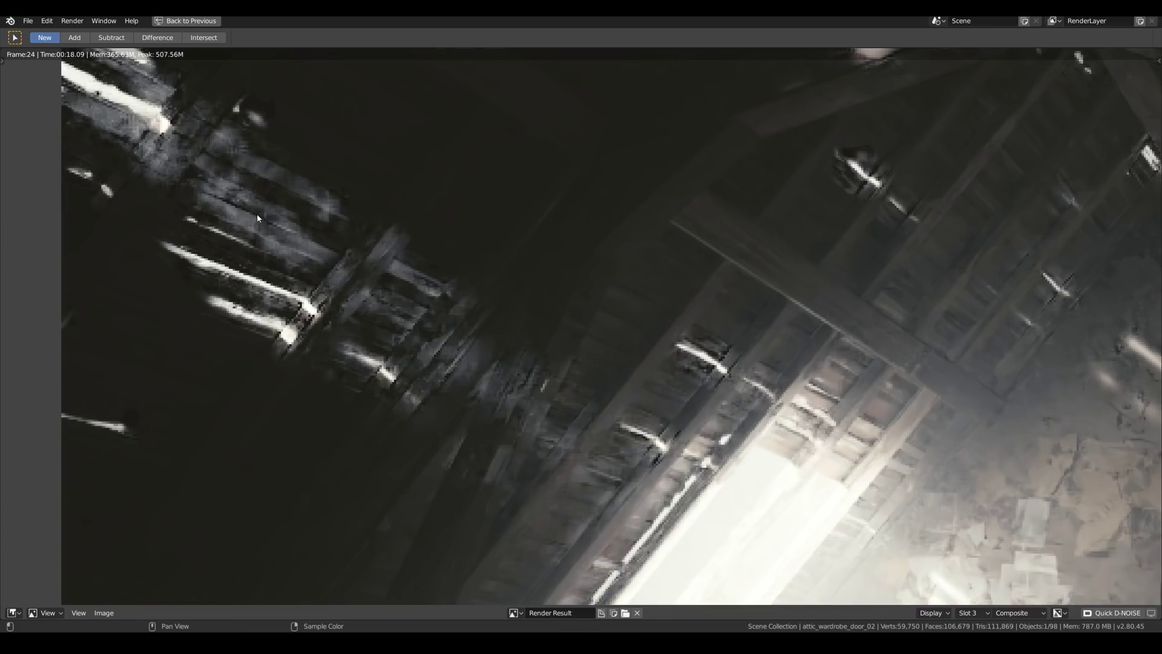
scroll(495, 366, down, 5)
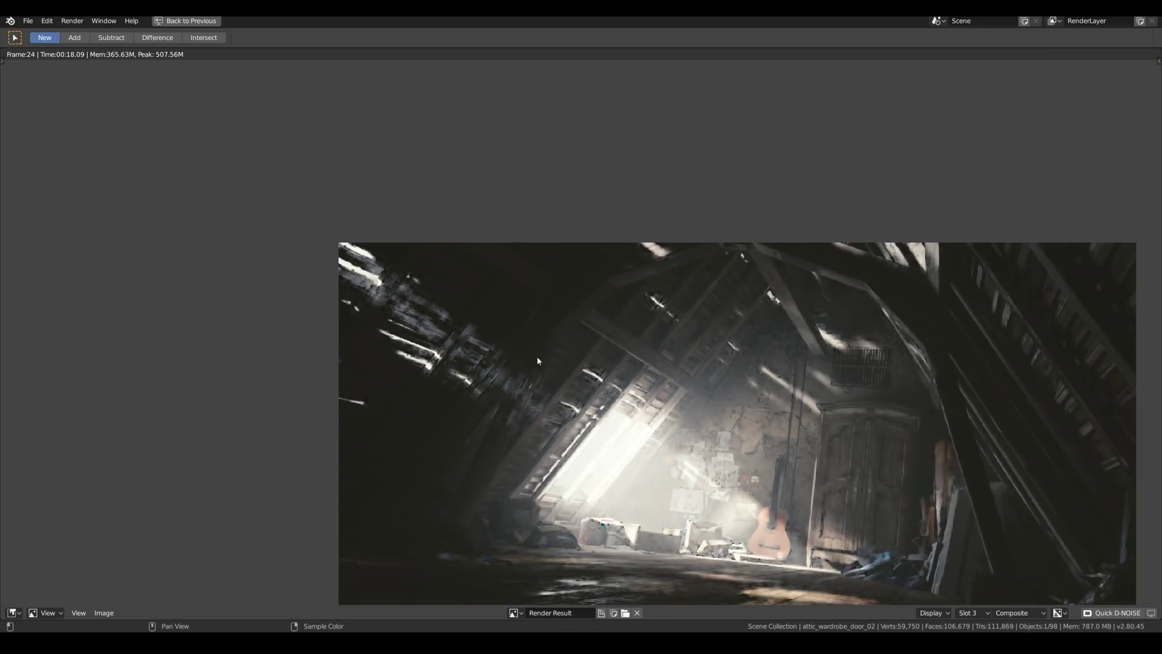
middle_drag(537, 360, 356, 268)
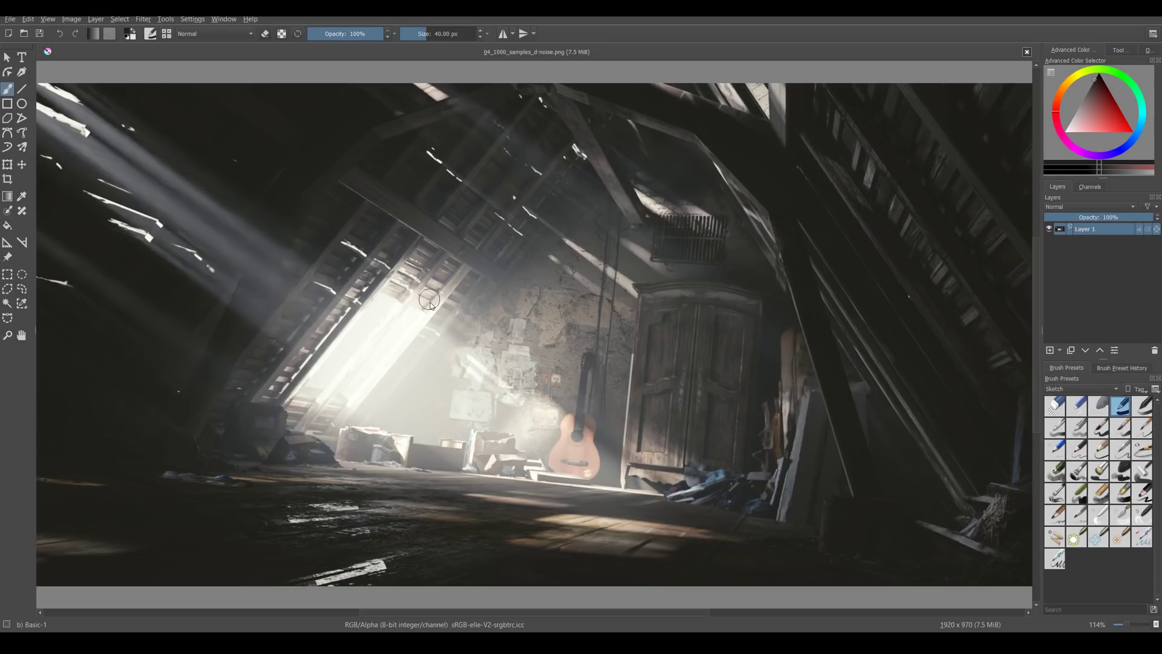
Examine 04_1000_samples_d-noise.png in Krita up close and insert another 1000-sample render as a new layer above it.
ctrl+scroll(243, 228, up, 5)
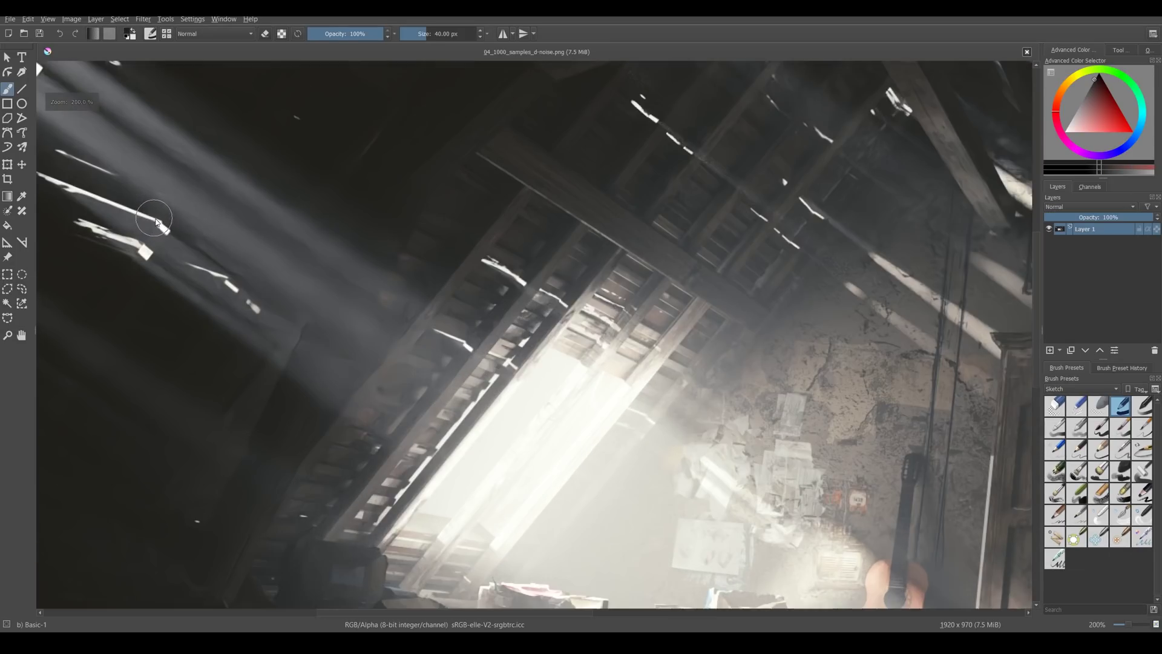
key(1)
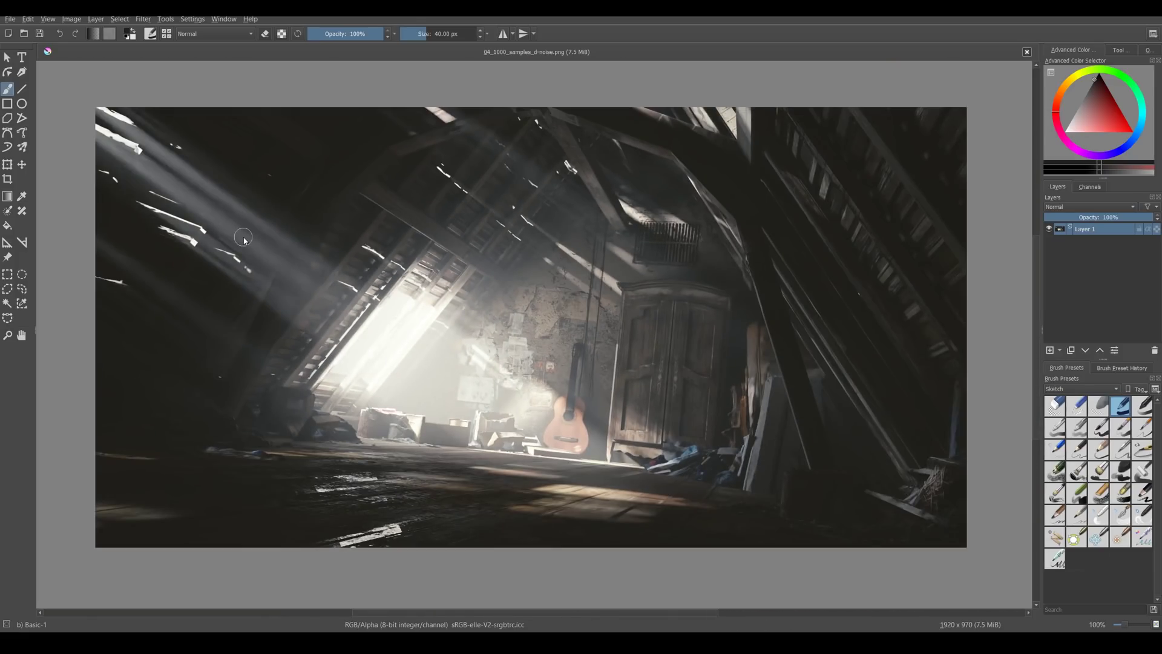
key(alt+Tab)
key(alt+Tab)
drag(581, 155, 305, 242)
click(327, 244)
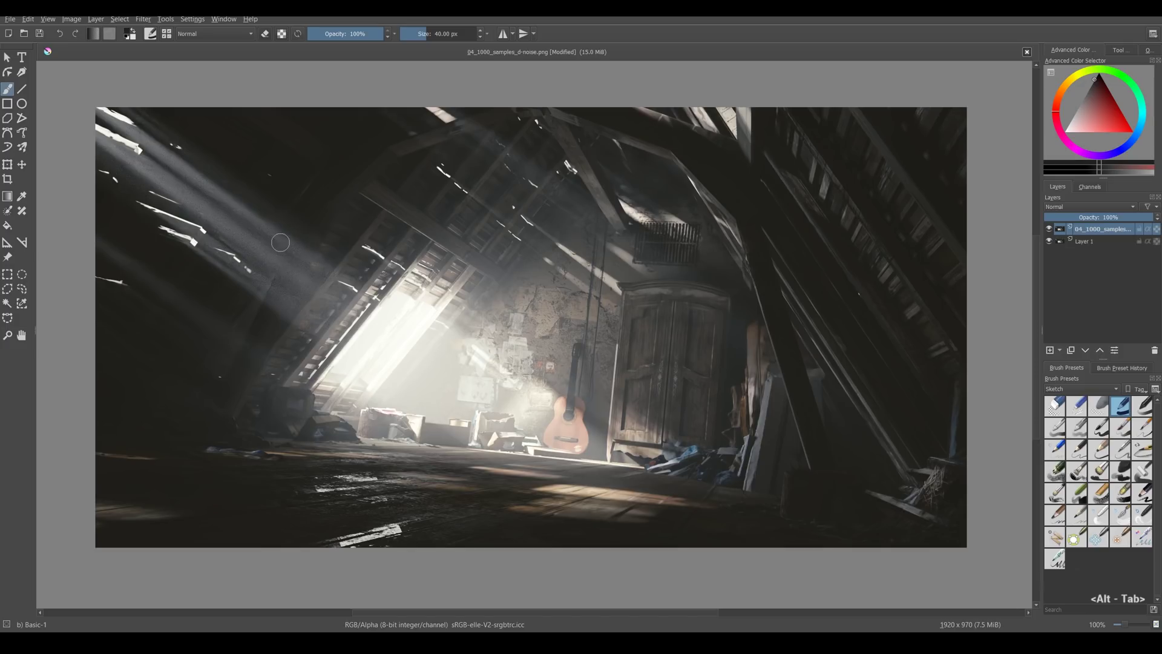
Compare the two 1000-sample layers up close and lower the upper layer's opacity to 41%.
ctrl+scroll(252, 250, up, 2)
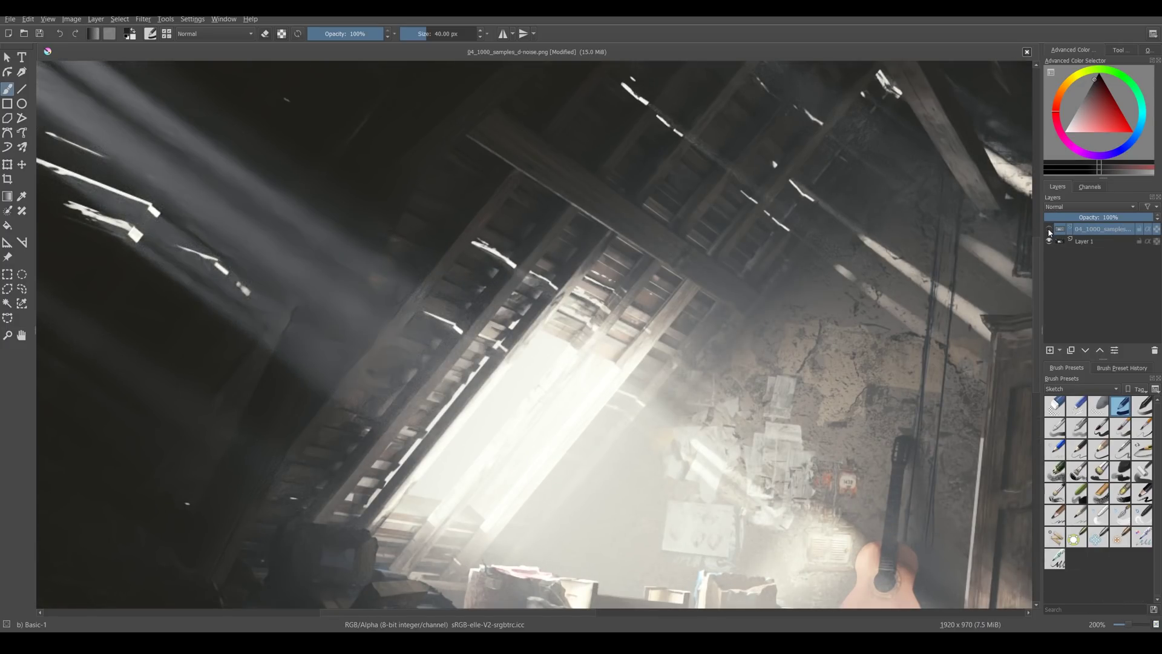
drag(1121, 218, 1090, 217)
scroll(242, 247, up, 3)
key(1)
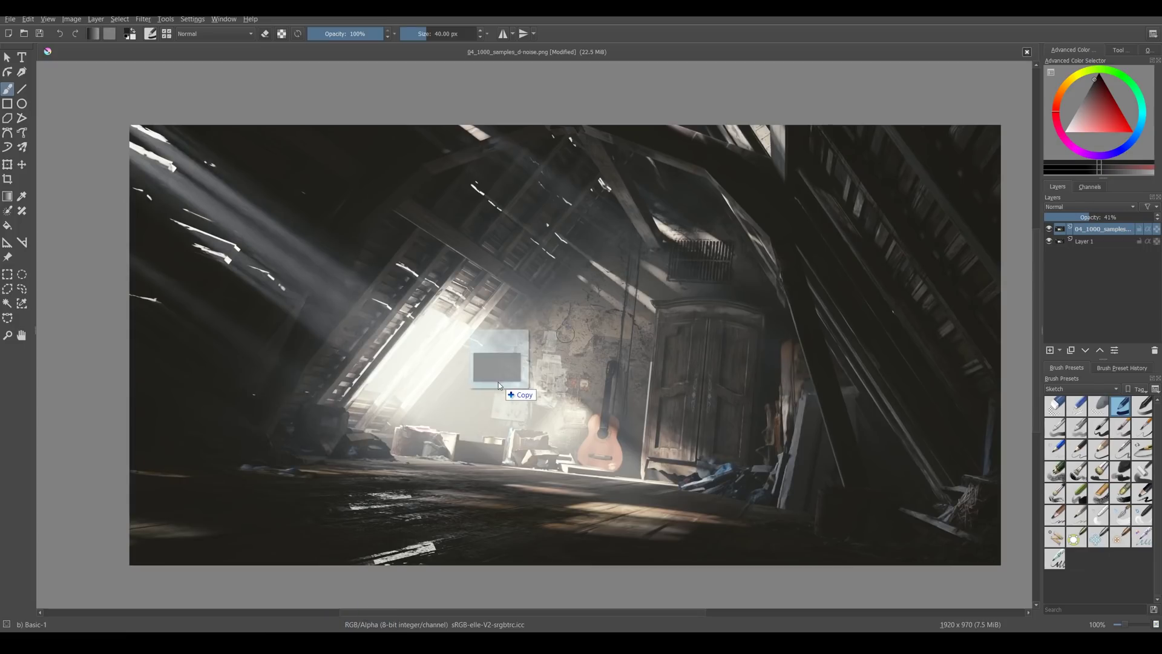
Insert the image grain_01_1.png as a new layer on top of the attic renders.
drag(499, 382, 558, 361)
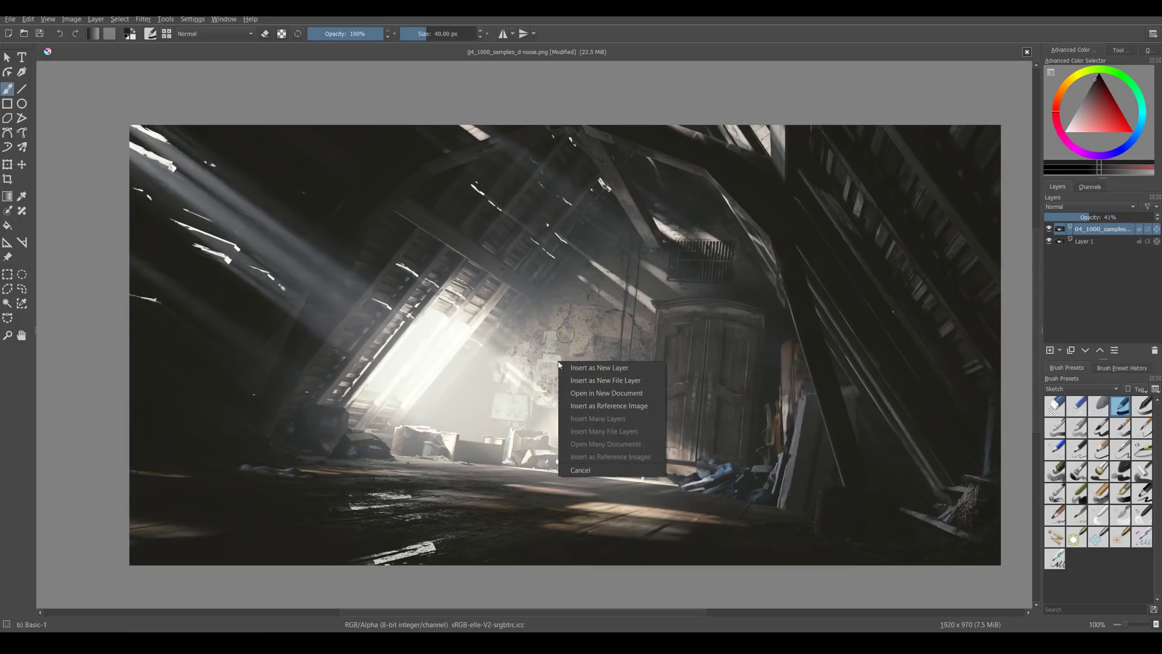
click(561, 364)
key(minus)
key(minus)
key(minus)
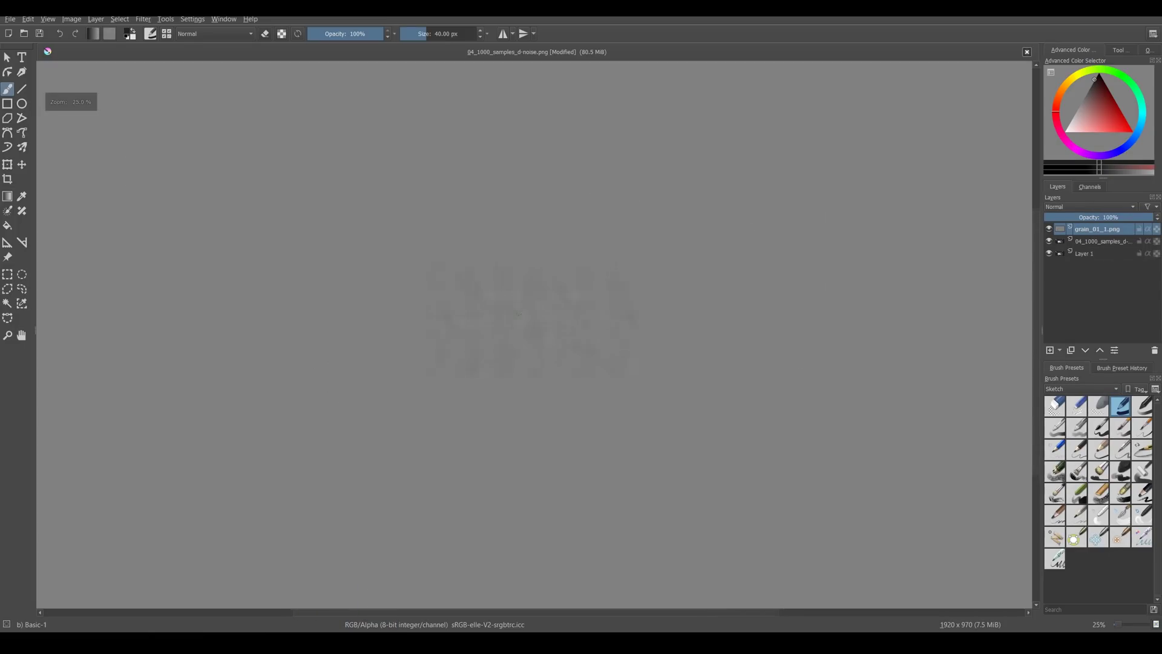
Transform the film grain layer so that it extends over the whole attic render, and apply the transformation.
key(ctrl+t)
drag(678, 345, 736, 389)
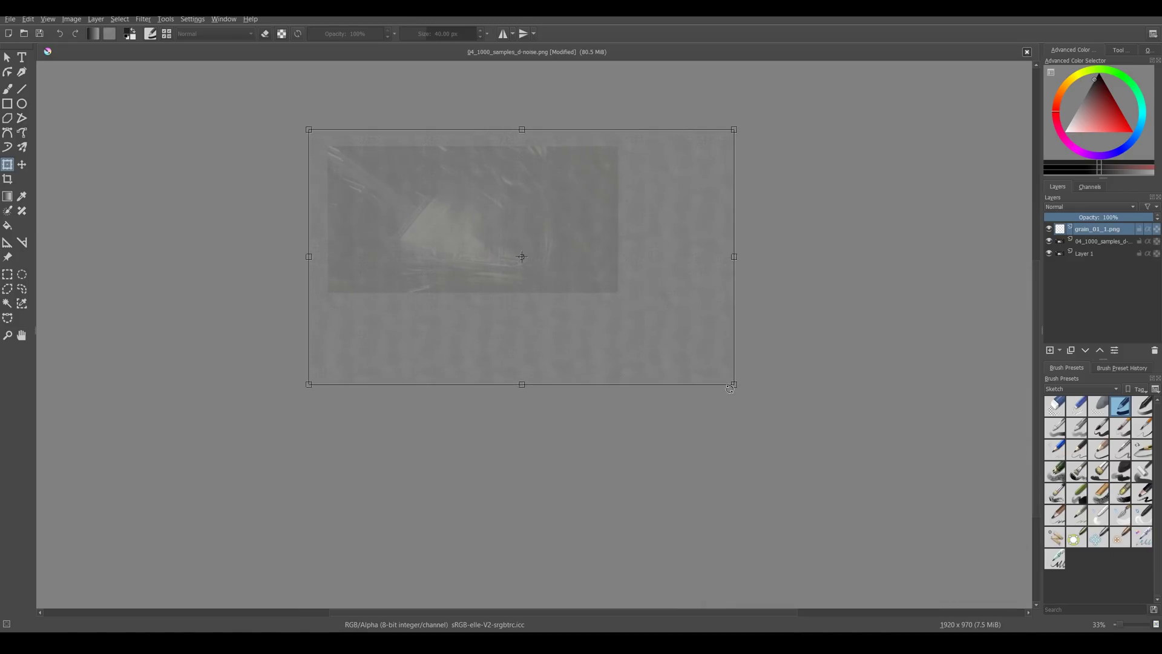
key(Return)
key(1)
Set the grain layer's blending mode to Overlay and lower its opacity to 0%.
click(1117, 216)
mouse_move(1116, 217)
mouse_down()
mouse_move(1087, 217)
mouse_move(1157, 219)
mouse_up()
key(plus)
key(plus)
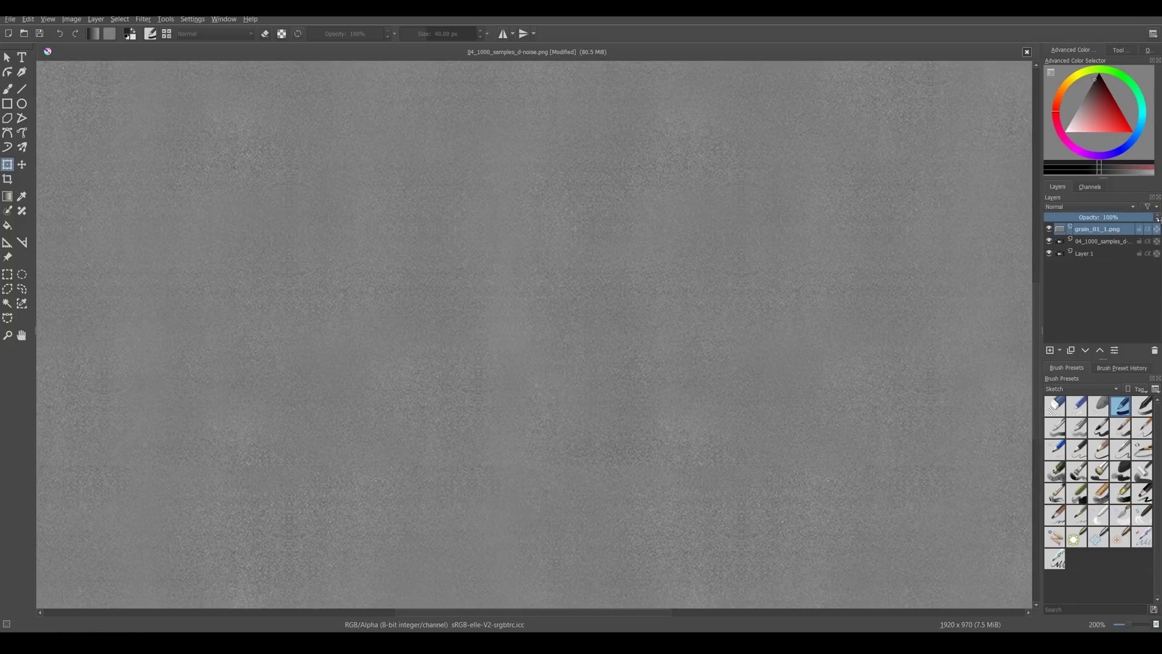
click(1086, 207)
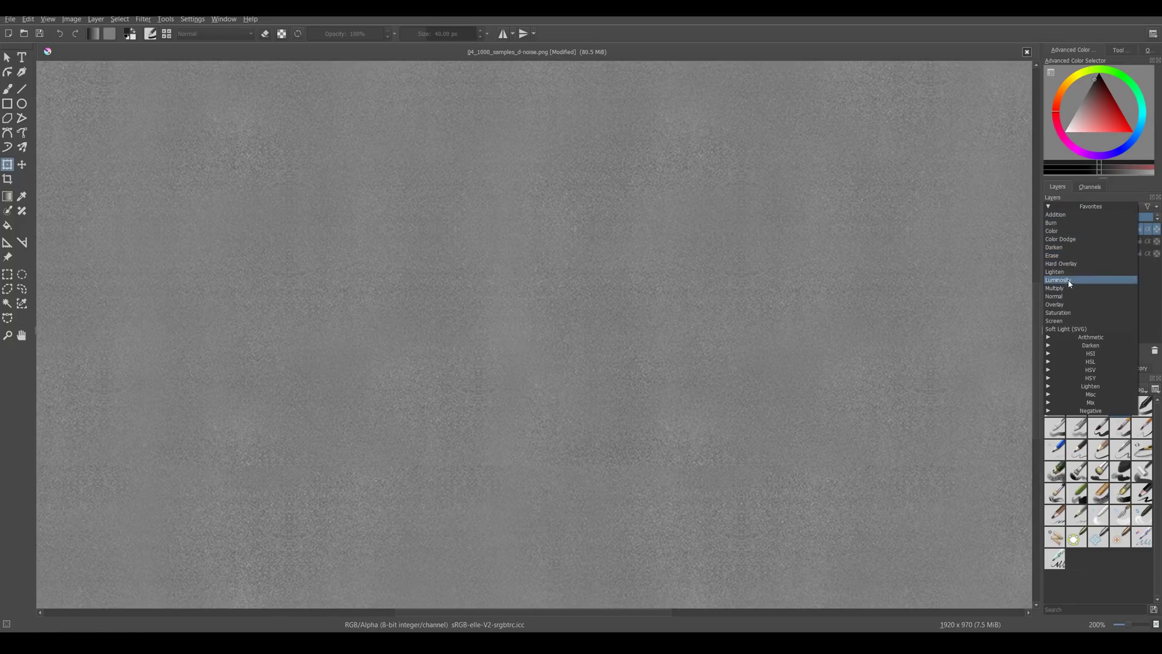
click(1060, 305)
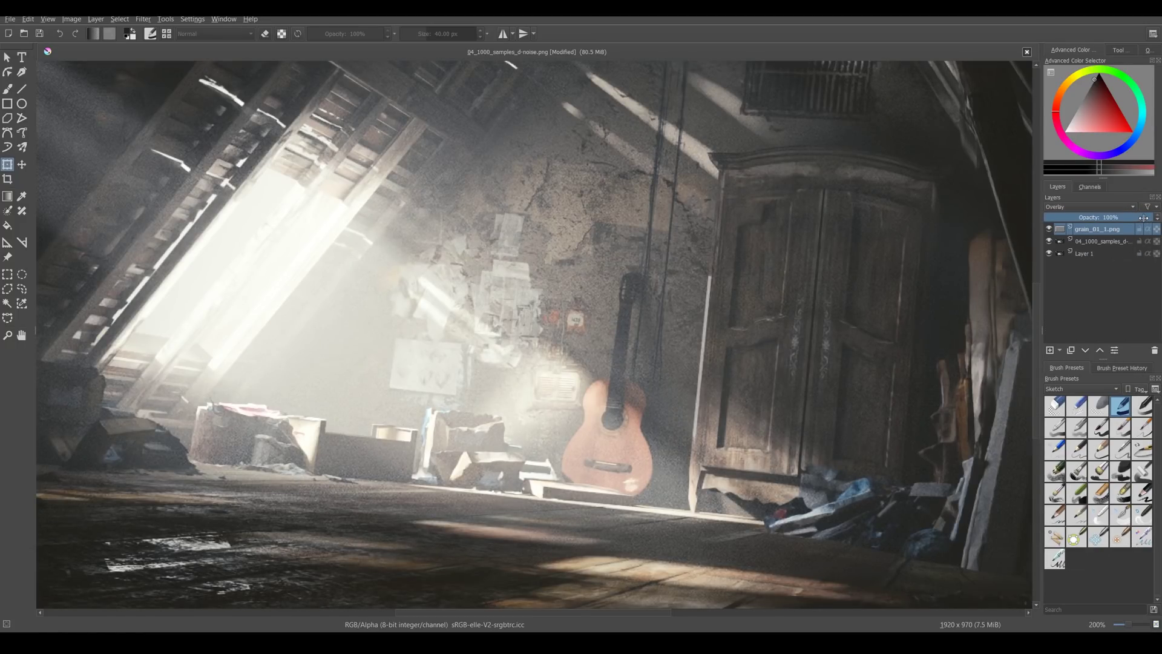
drag(1143, 218, 1010, 219)
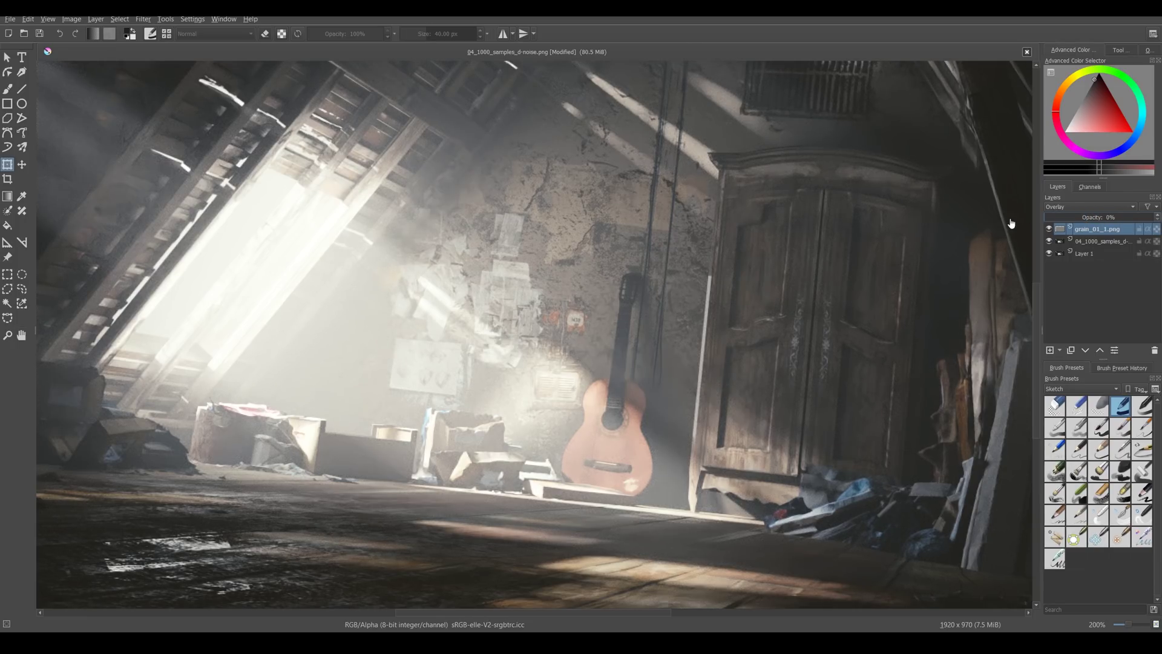
Raise the grain layer's opacity to 100% and toggle the visibility of the grain and denoised layers to compare their effect on the attic render.
key(space)
key(space)
drag(671, 301, 524, 370)
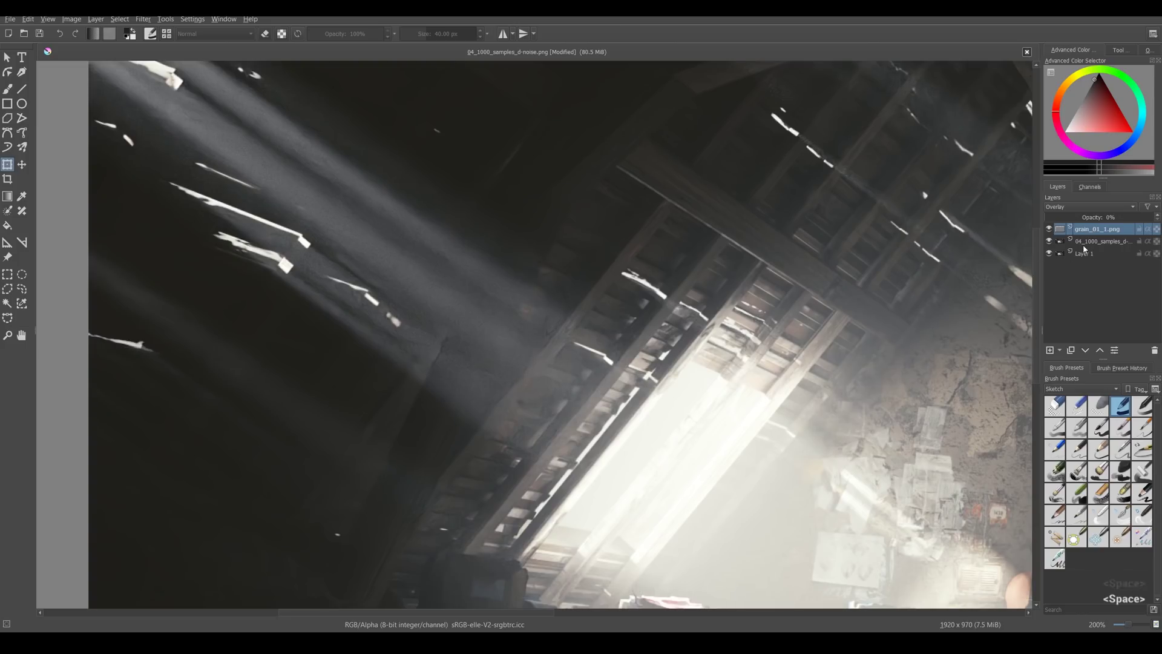
drag(1119, 218, 947, 215)
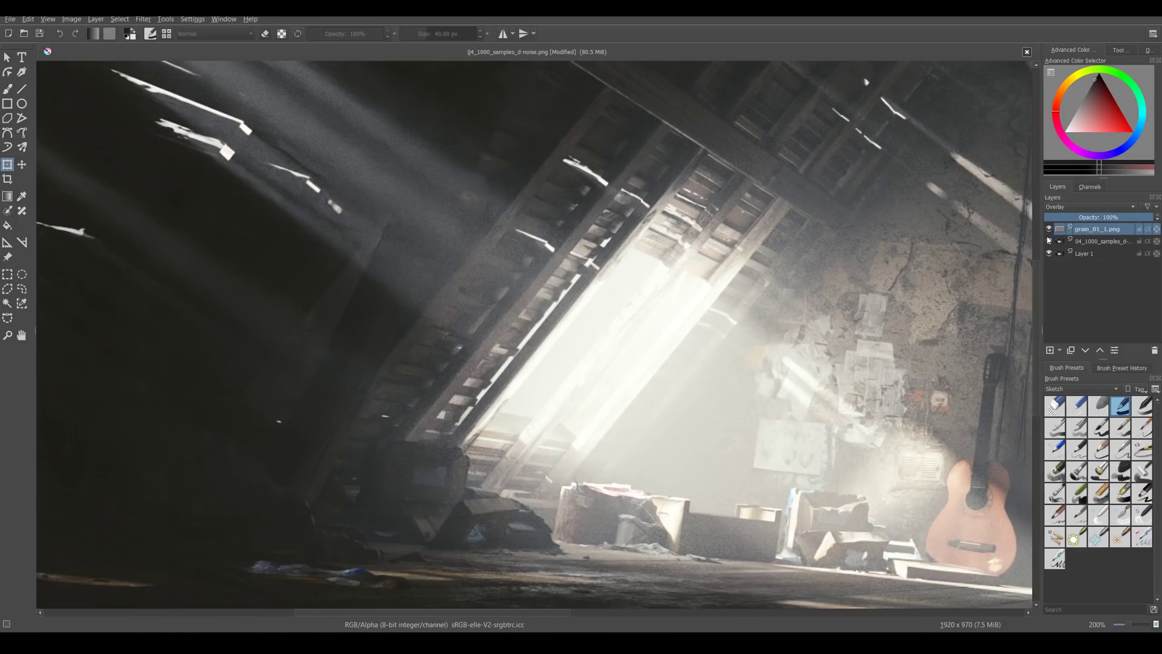
click(1048, 241)
click(1048, 229)
click(1049, 229)
key(1)
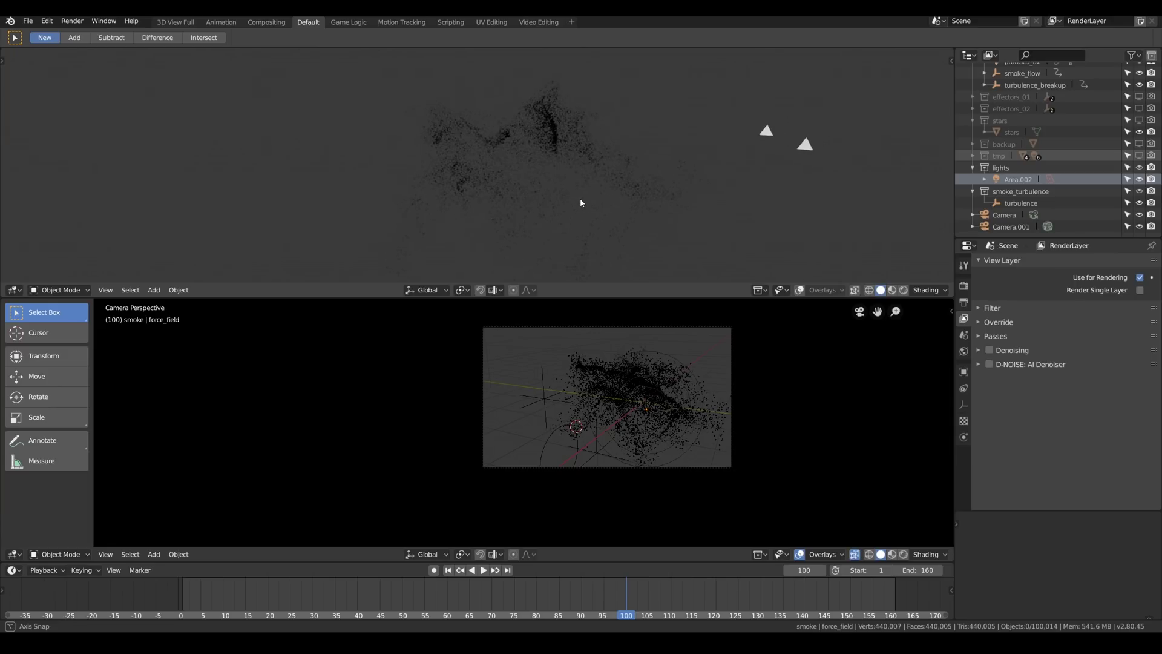
Switch to Blender's smoke particle scene, render frame 100 without any denoising, and examine the particle detail.
key(F12)
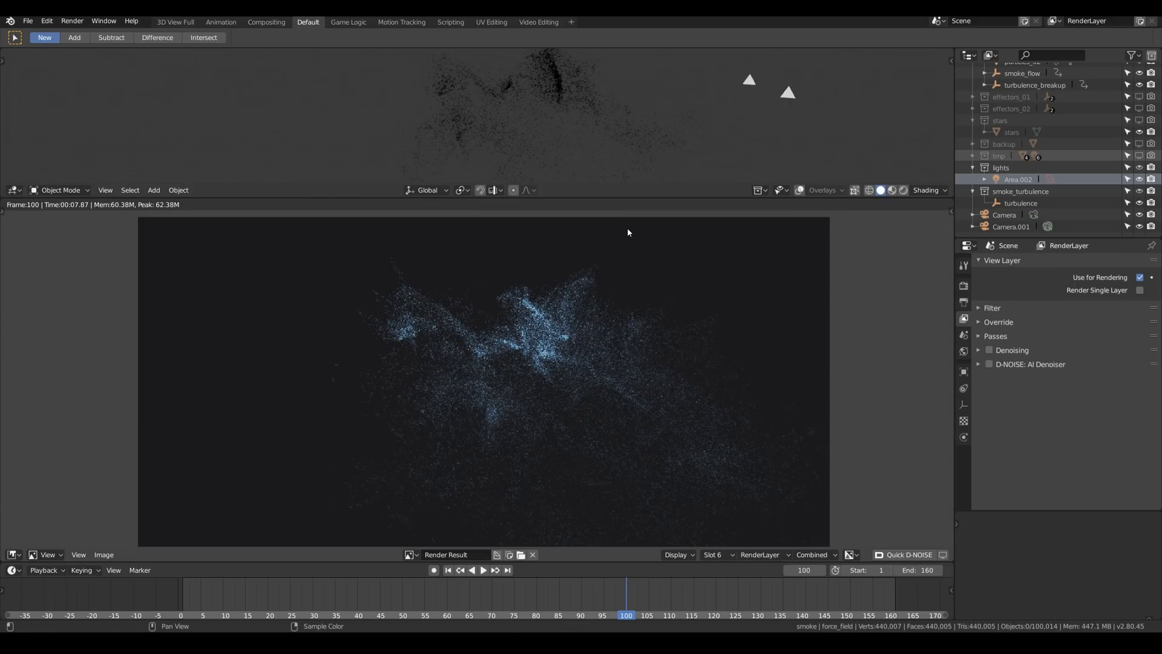
scroll(625, 325, up, 2)
middle_drag(611, 366, 606, 305)
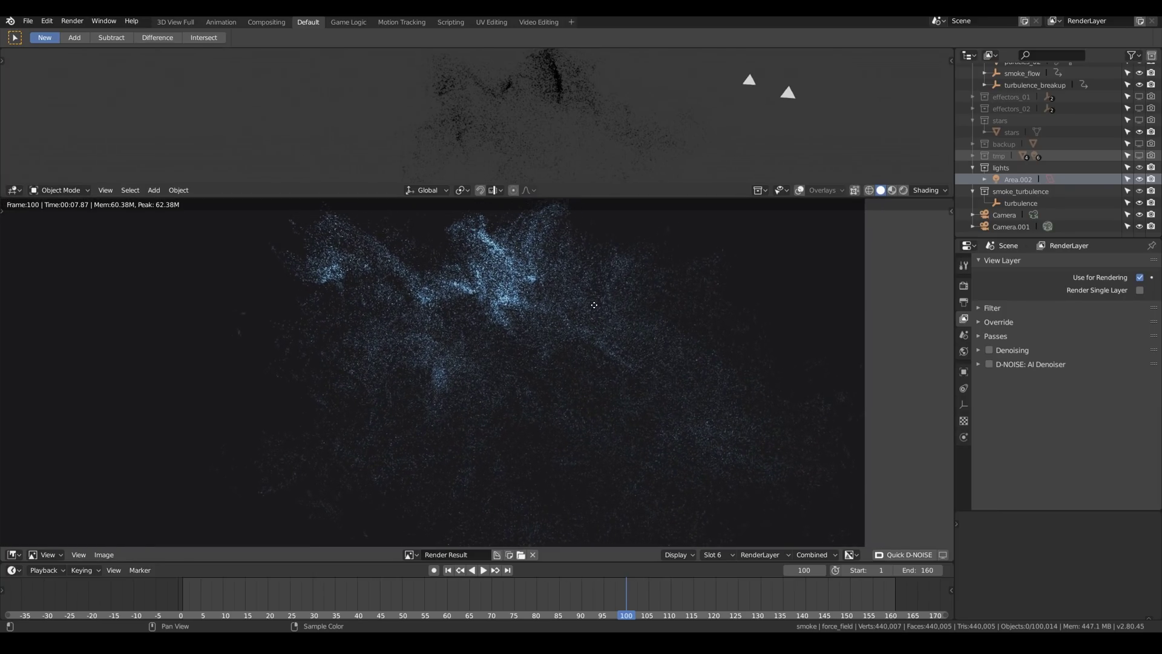
scroll(594, 307, down, 1)
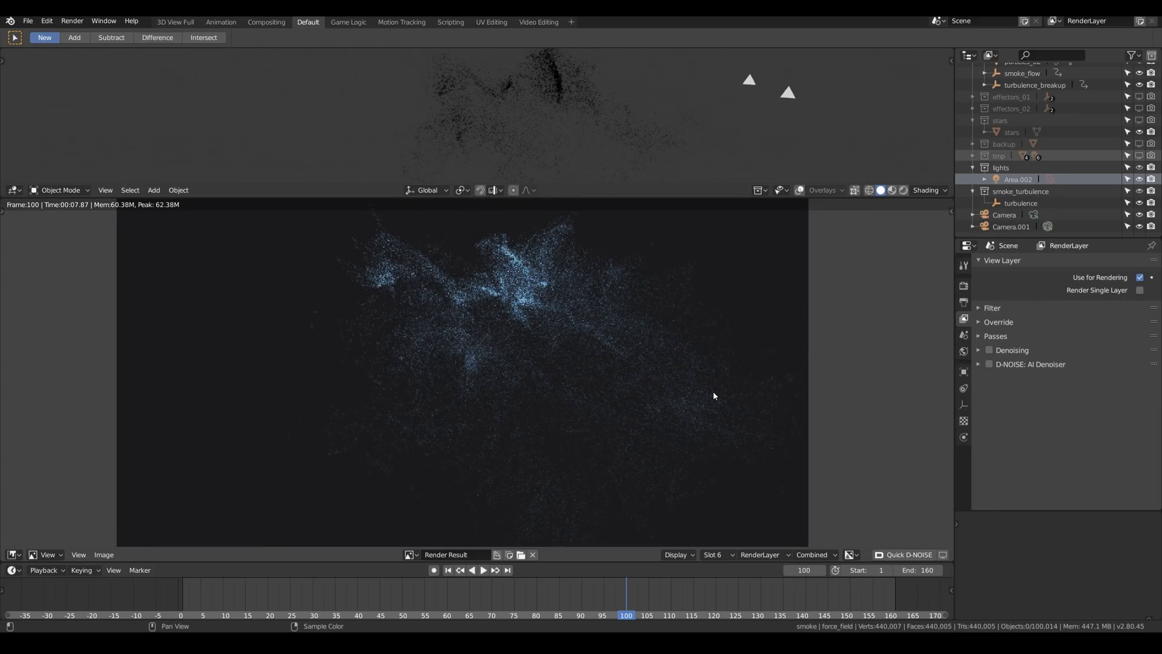
scroll(710, 391, down, 1)
scroll(708, 391, up, 1)
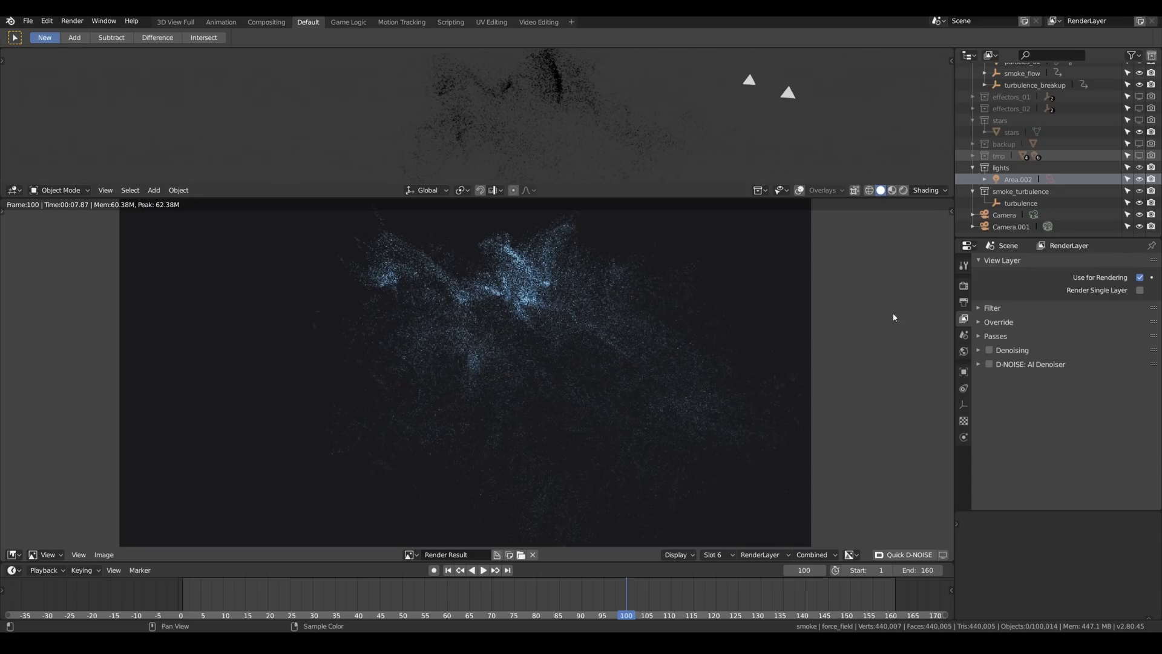
Enable the view layer's built-in Denoising, render the particles into slot 7, and compare the result with slot 6.
click(988, 350)
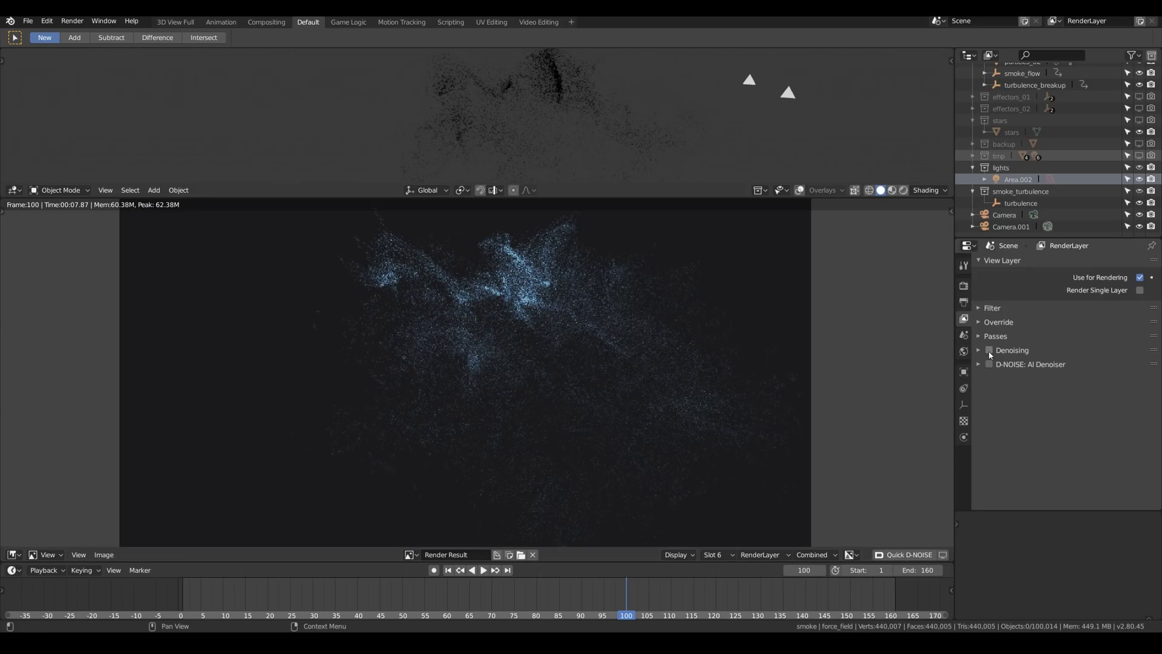
key(F12)
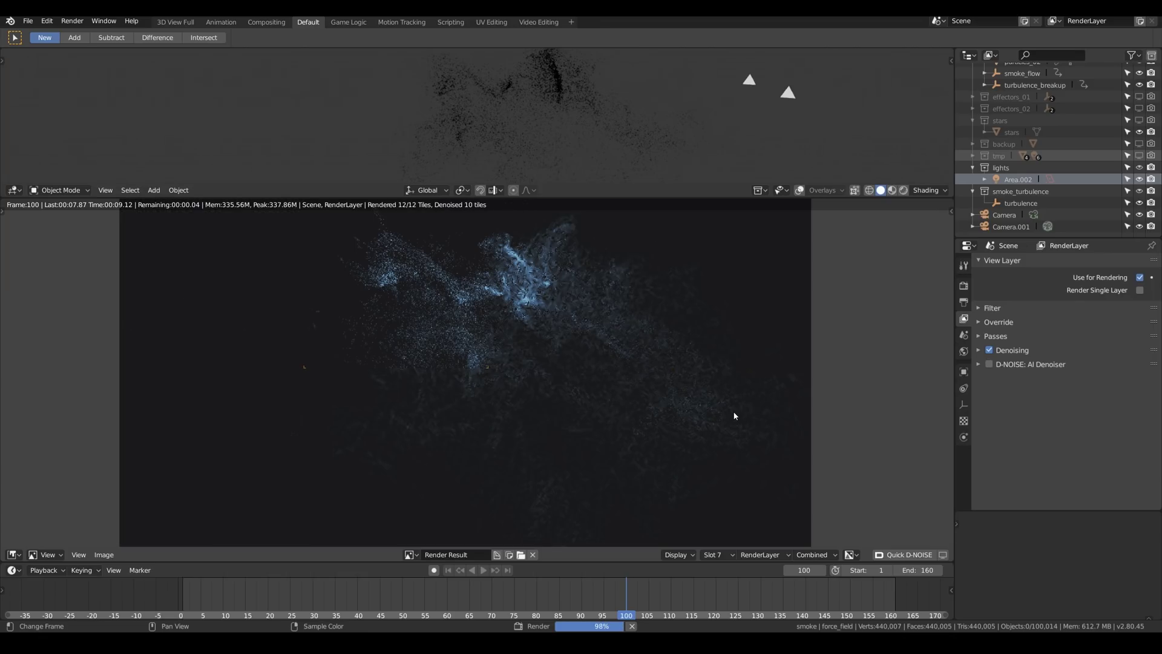
scroll(583, 290, up, 1)
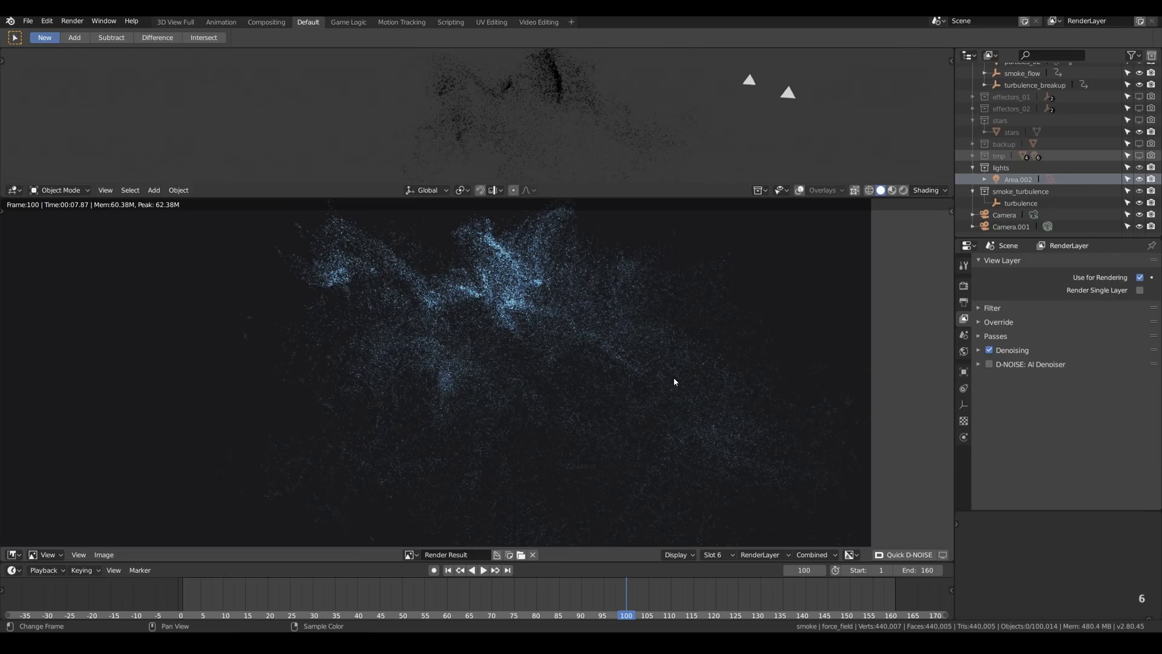
key(7)
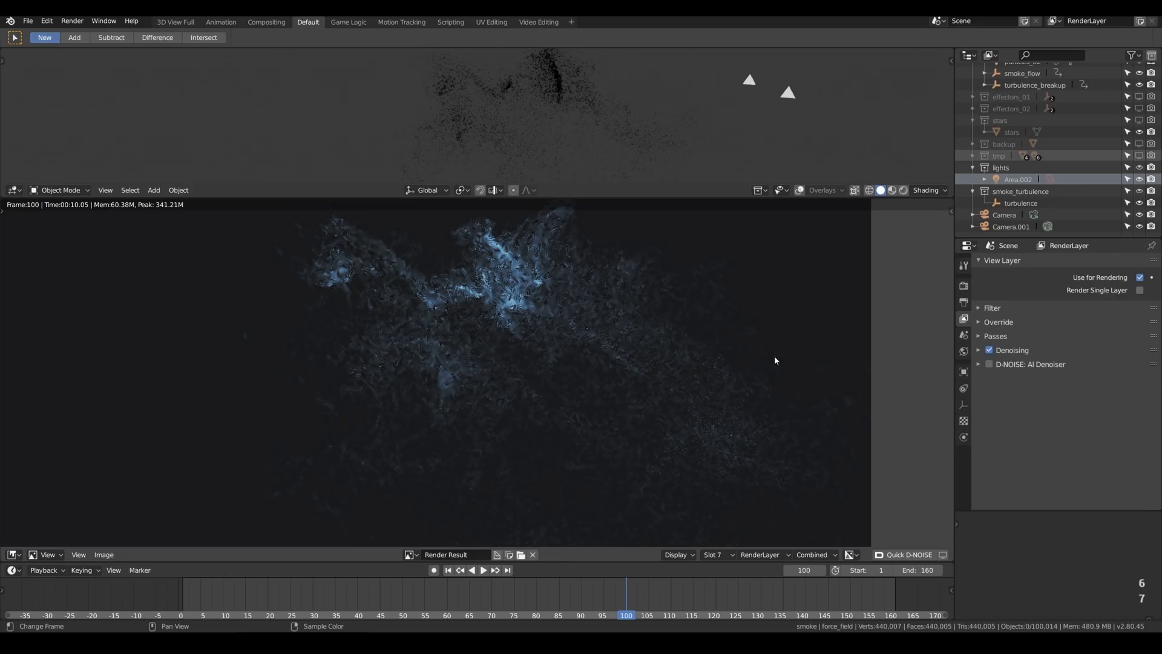
Replace the built-in Denoising with the D-NOISE AI Denoiser, render the particles again, and inspect the denoised image.
click(989, 352)
click(990, 366)
key(F12)
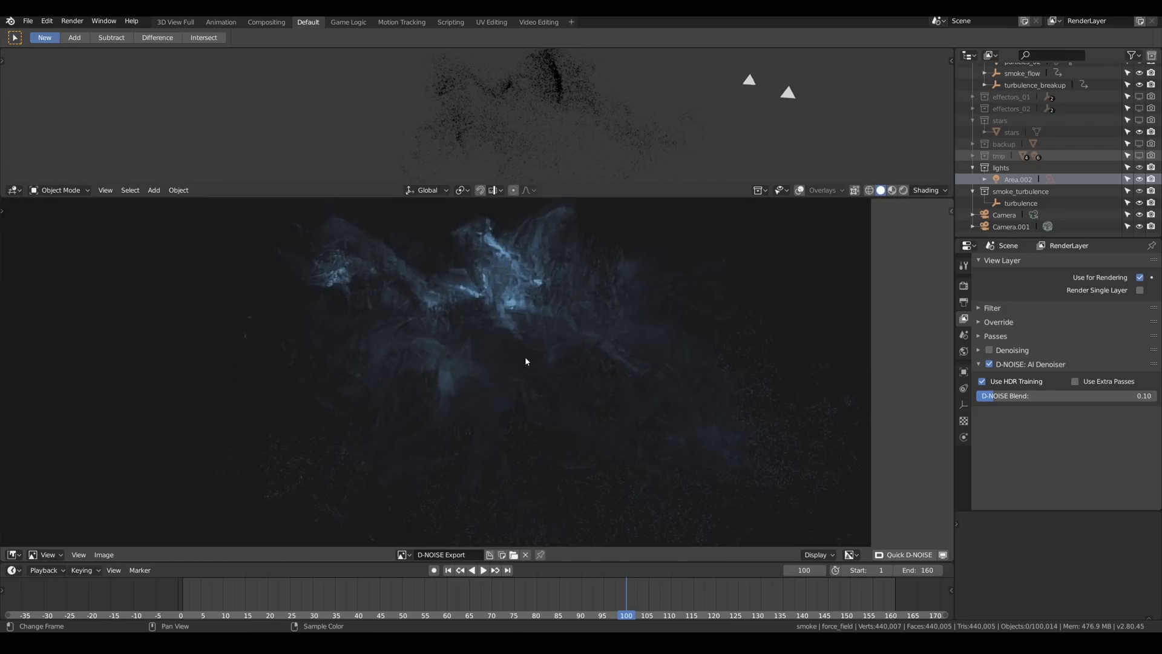
scroll(664, 380, down, 2)
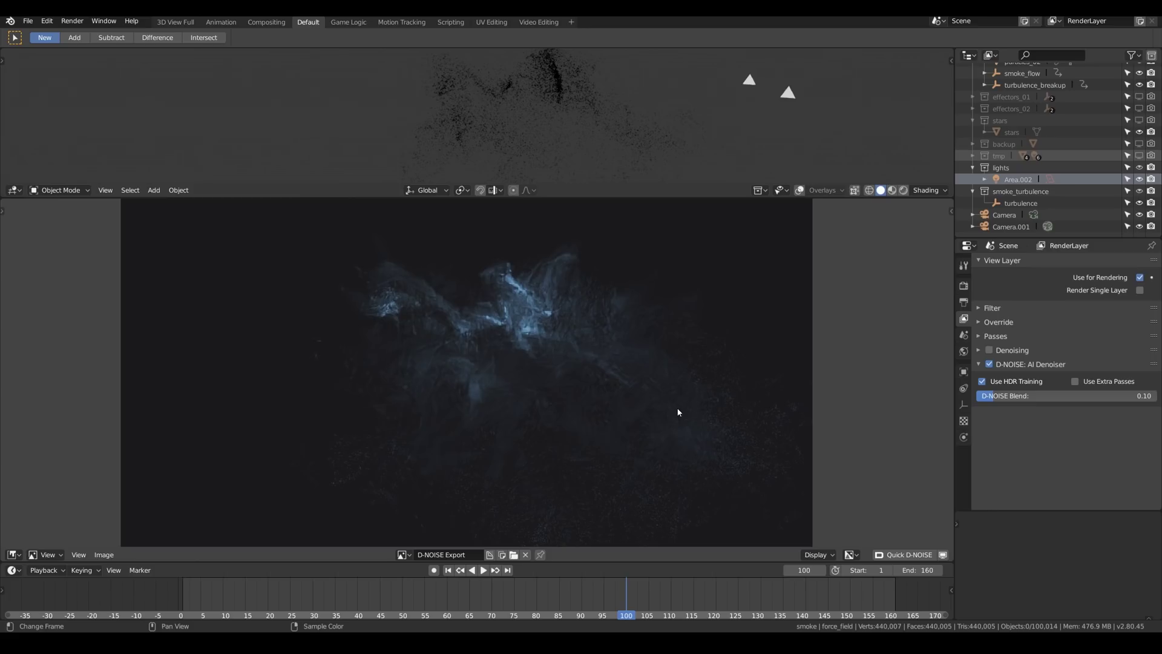
scroll(624, 486, down, 1)
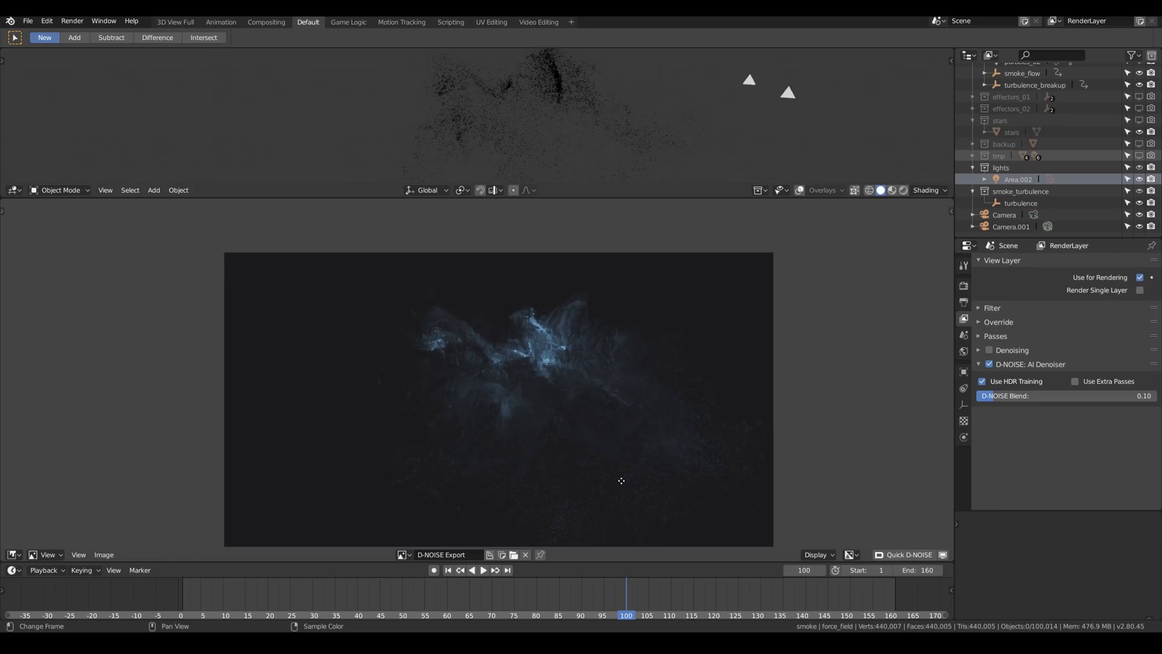
middle_drag(620, 482, 569, 439)
scroll(586, 438, up, 1)
middle_drag(541, 337, 552, 365)
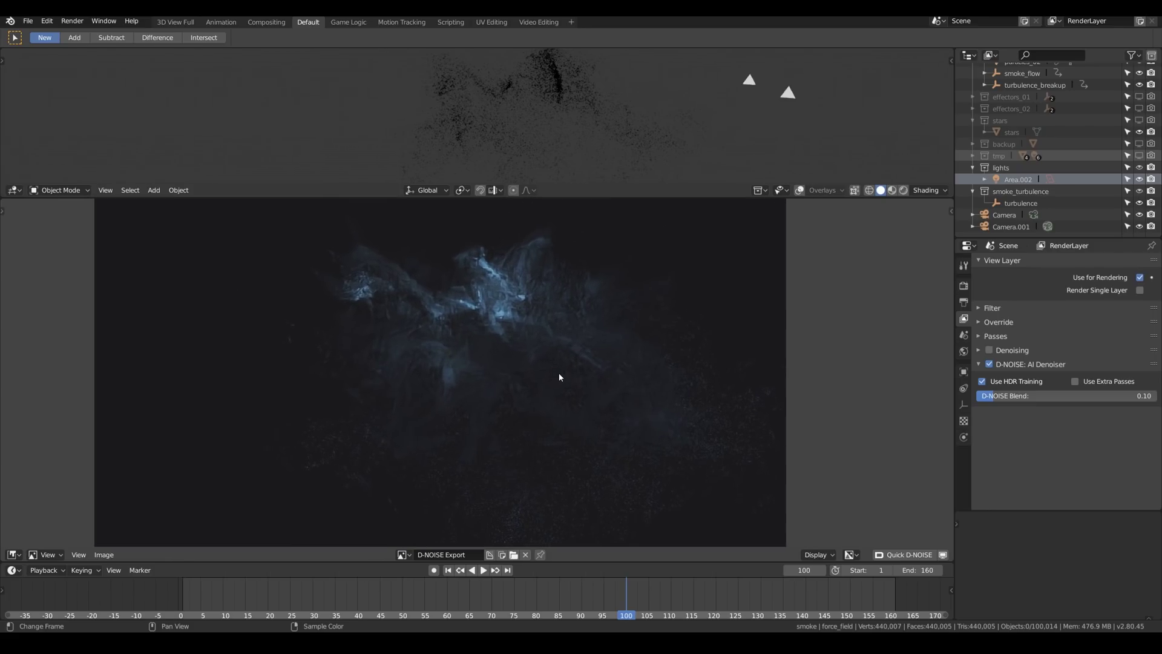
Set D-NOISE Blend to 0.43, render the particles again, and toggle between the denoised and original images.
drag(1005, 395, 1053, 396)
key(F12)
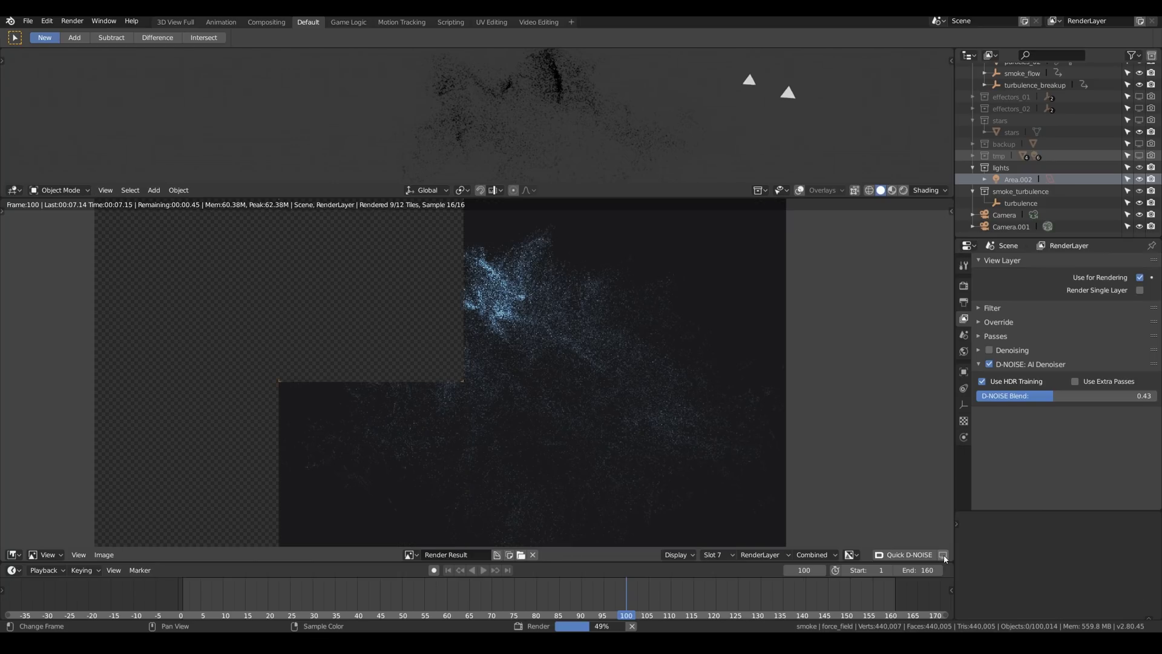
click(944, 556)
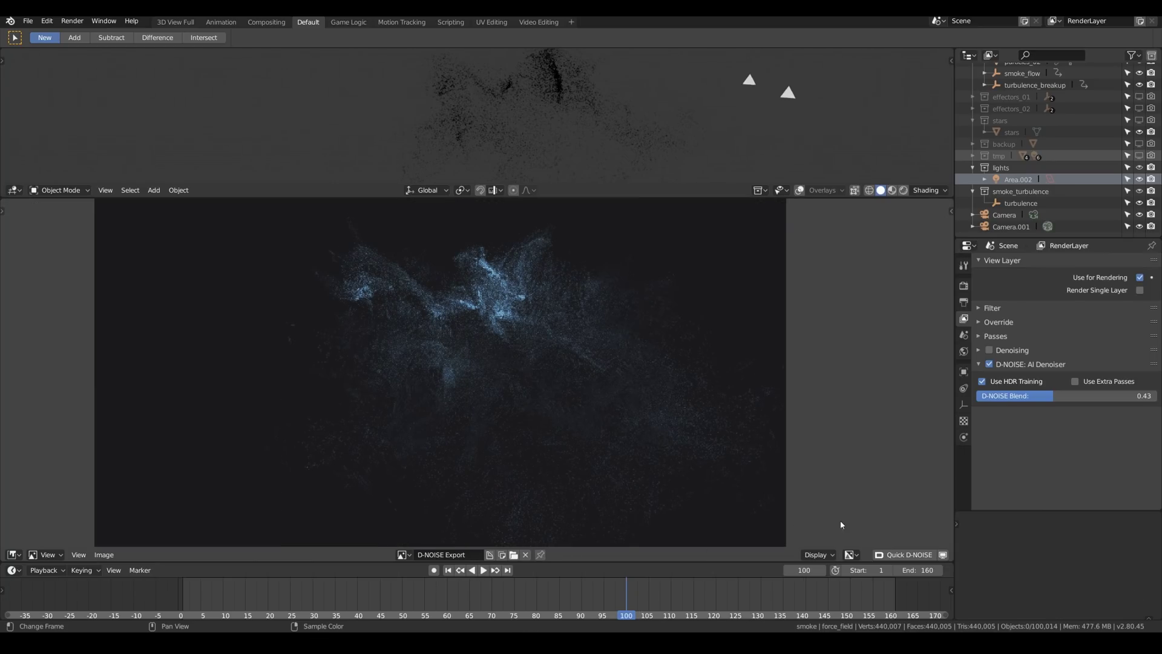
scroll(633, 397, down, 1)
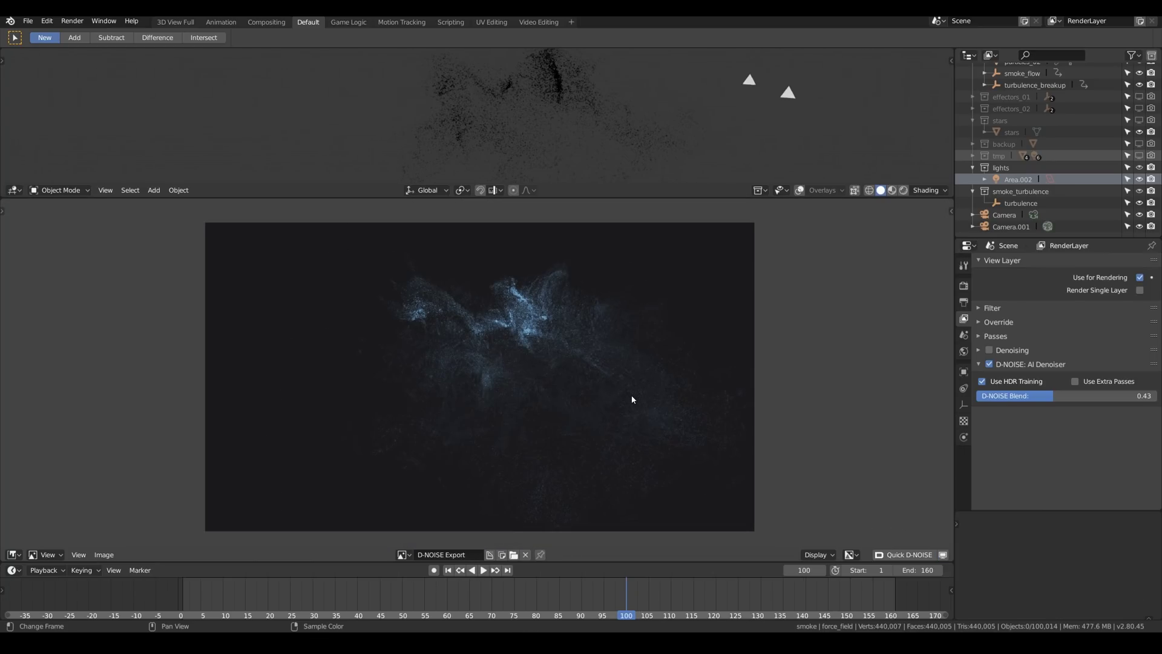
click(935, 560)
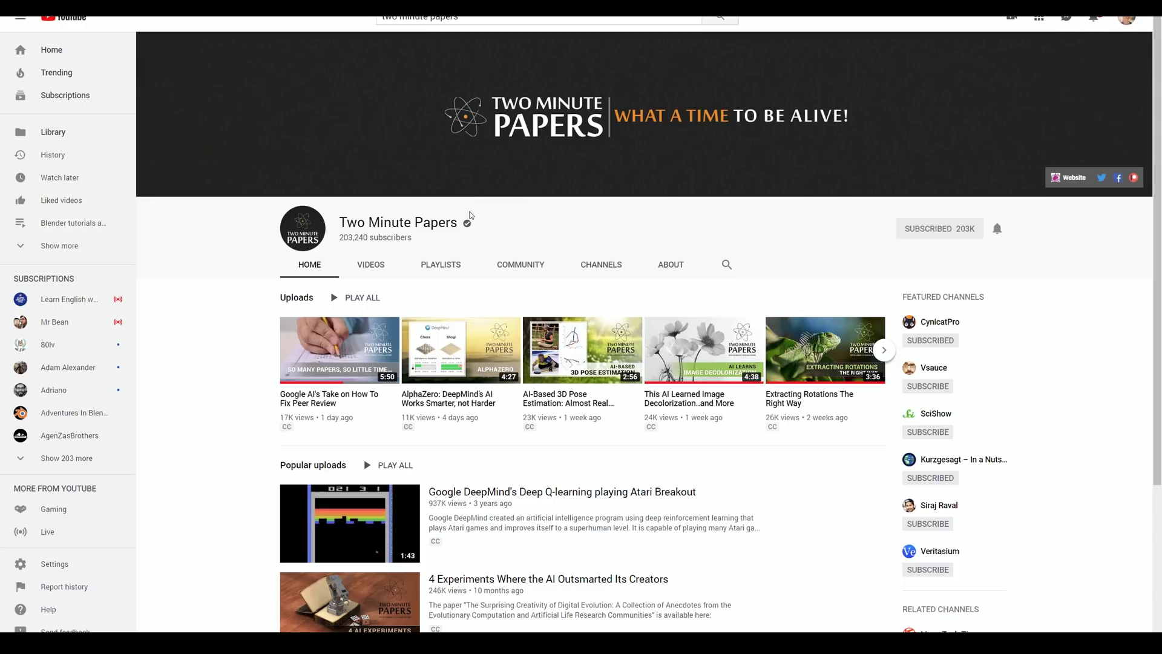
Look over the Two Minute Papers channel page in the browser and open its list of videos.
scroll(446, 224, down, 2)
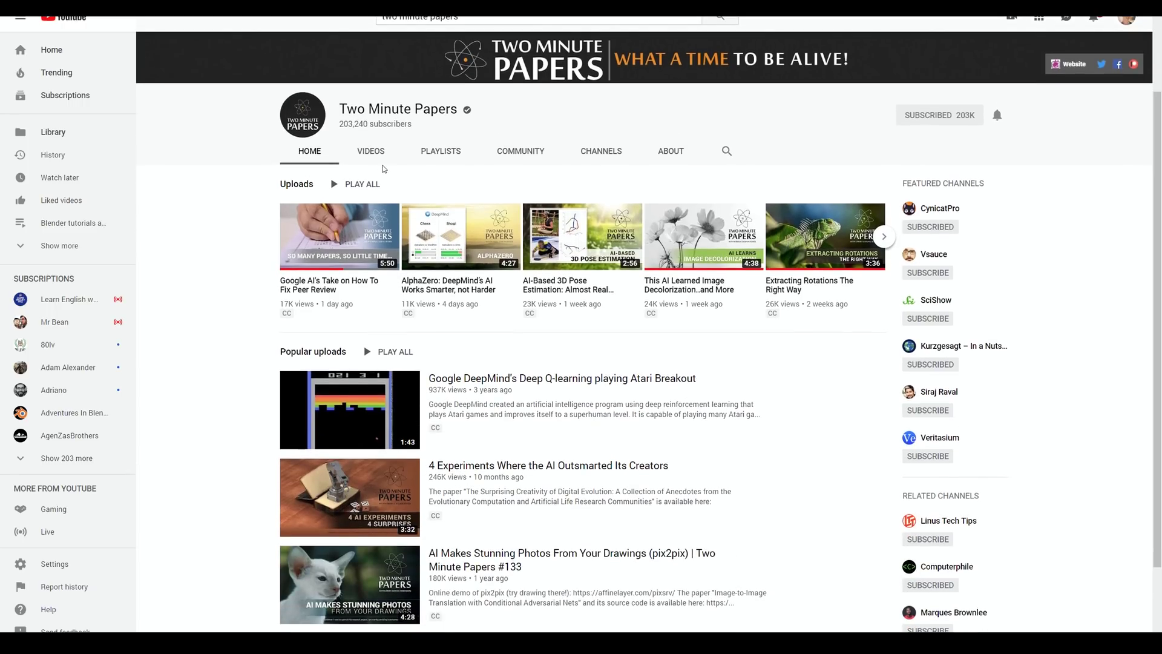
click(372, 153)
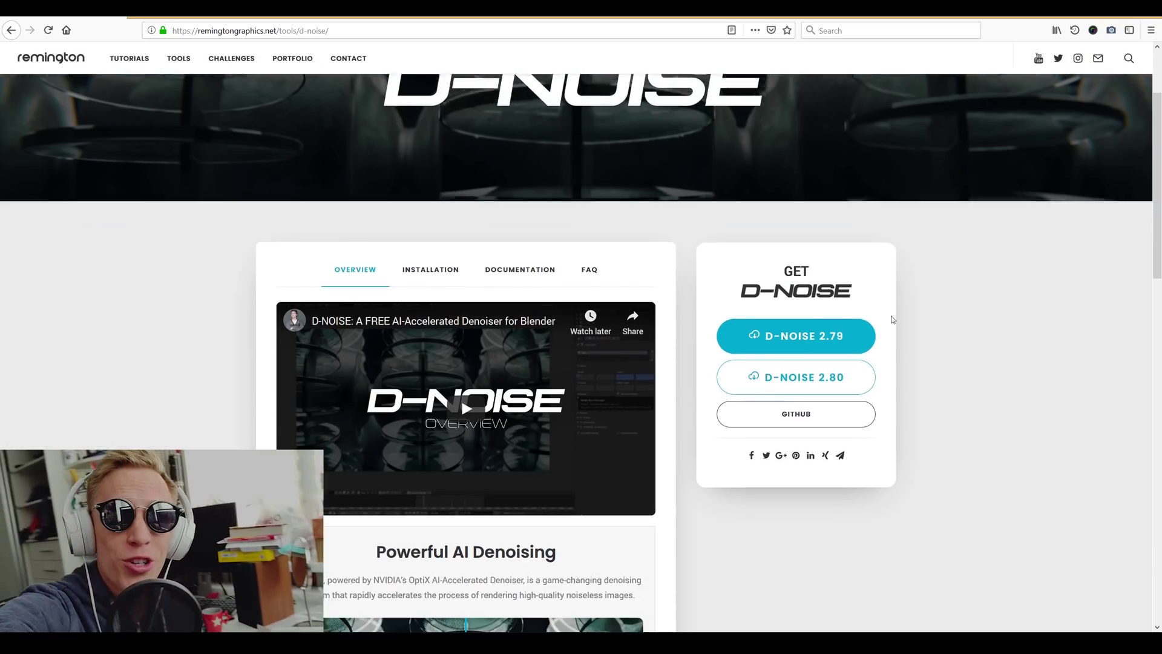
Go through the D-NOISE web page down to its Acknowledgements and open the linked Deep Blender profile.
scroll(847, 400, down, 1)
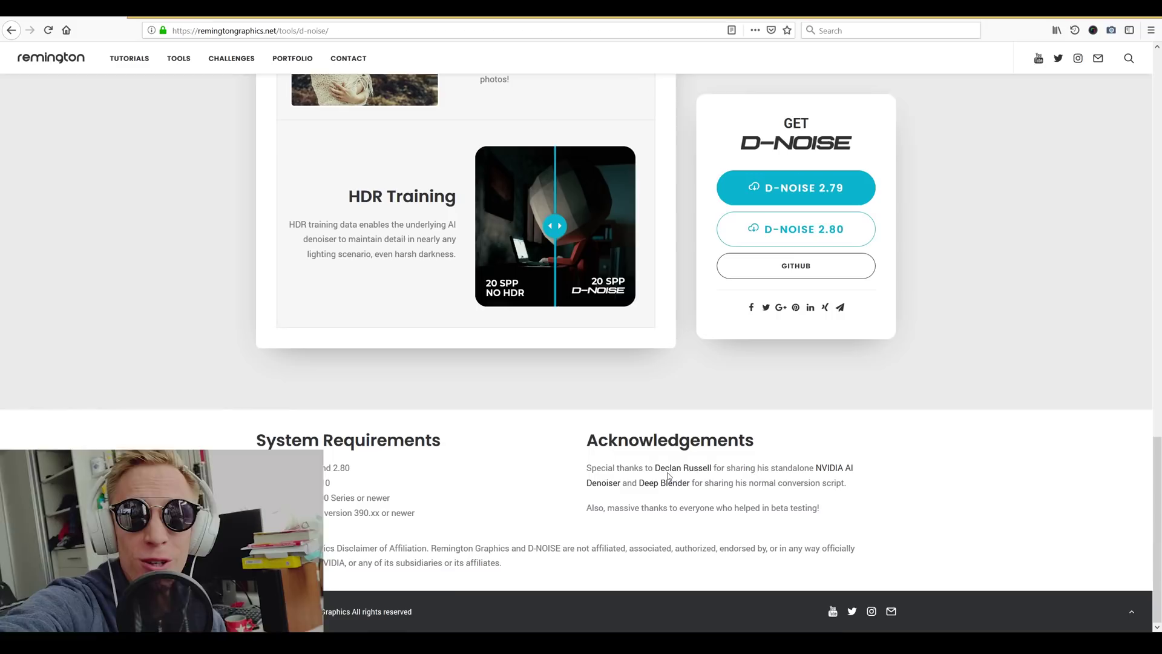
scroll(672, 479, down, 10)
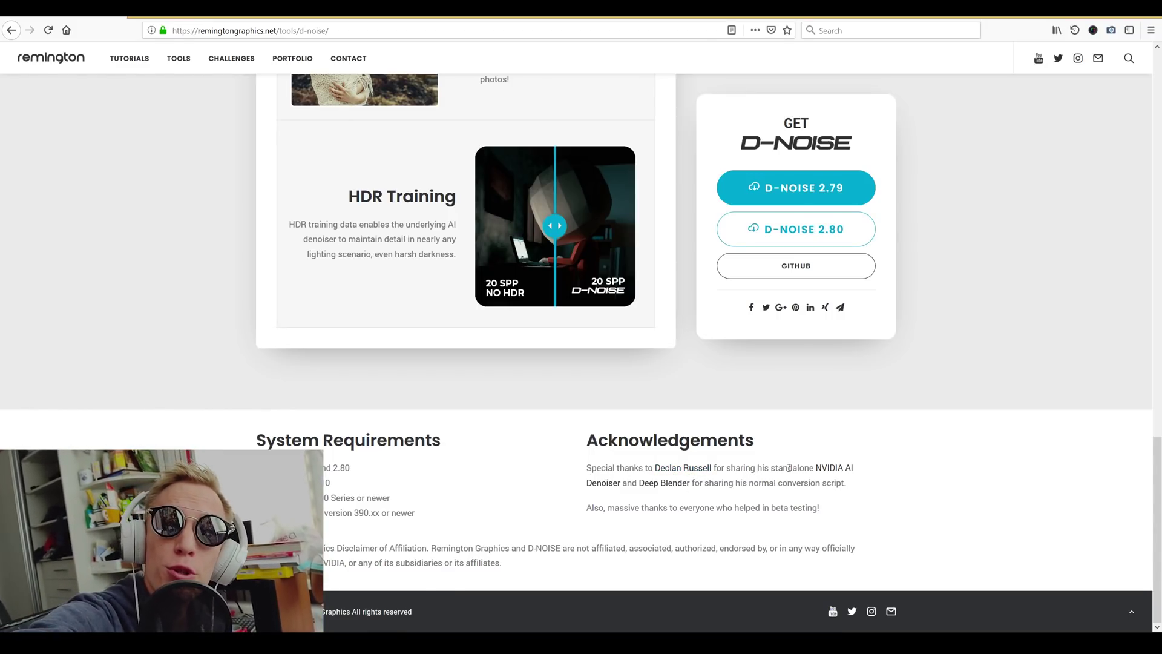
click(671, 482)
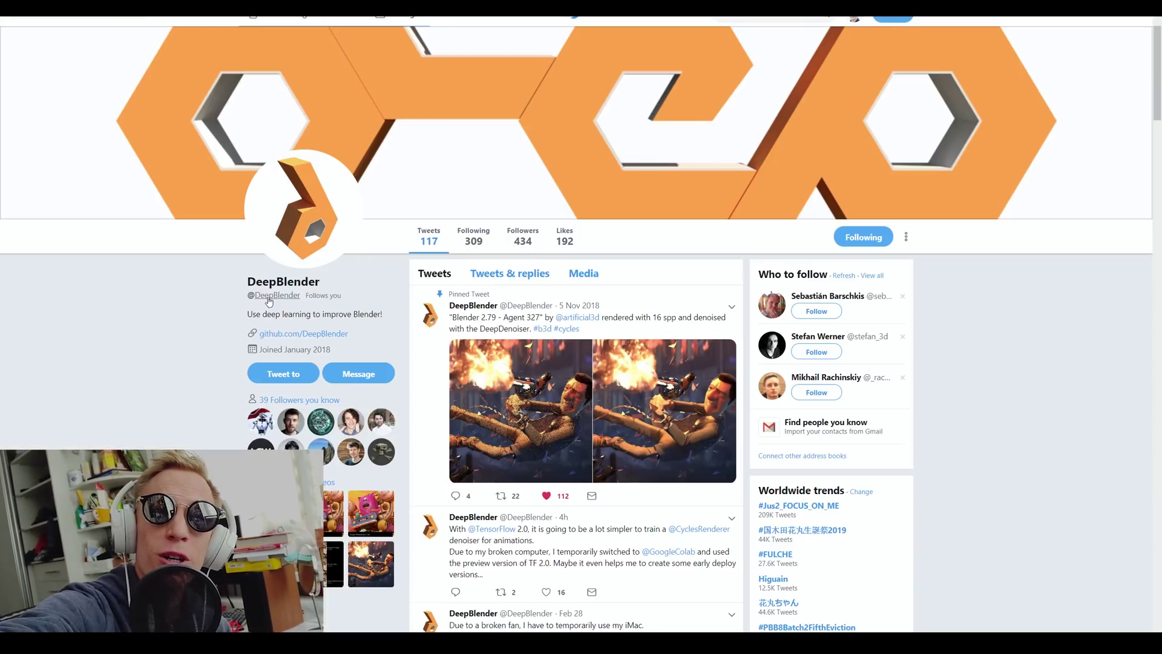
Compare the noisy and denoised Agent 327 images in DeepBlender's pinned tweet, and close the enlarged view.
scroll(579, 267, down, 2)
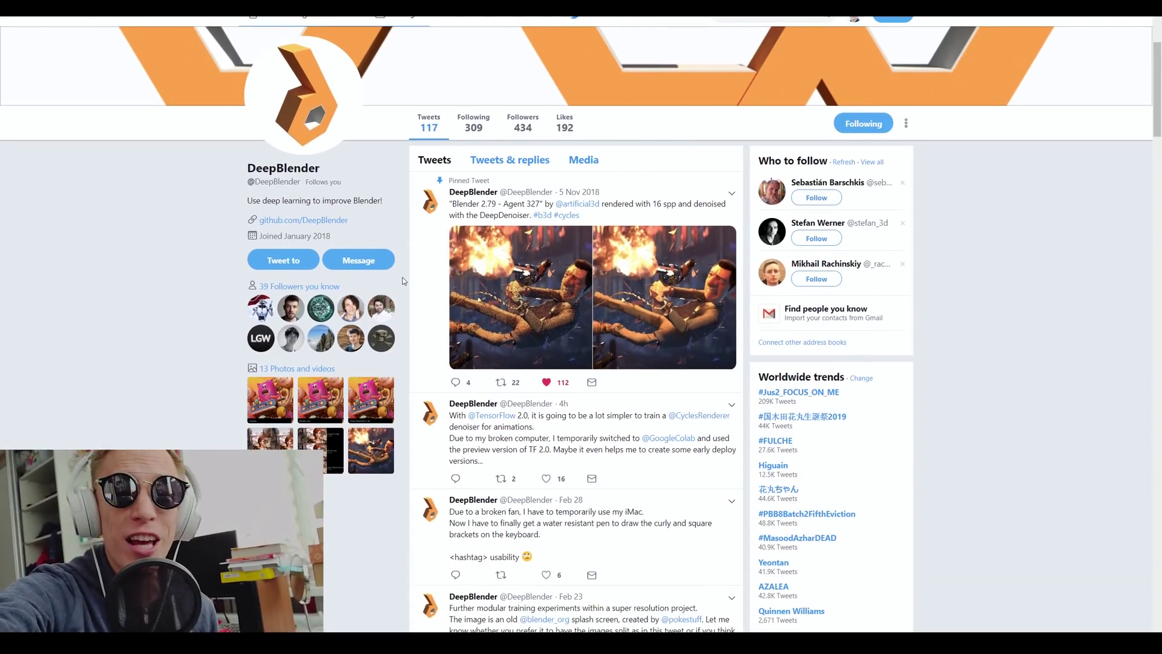
click(579, 266)
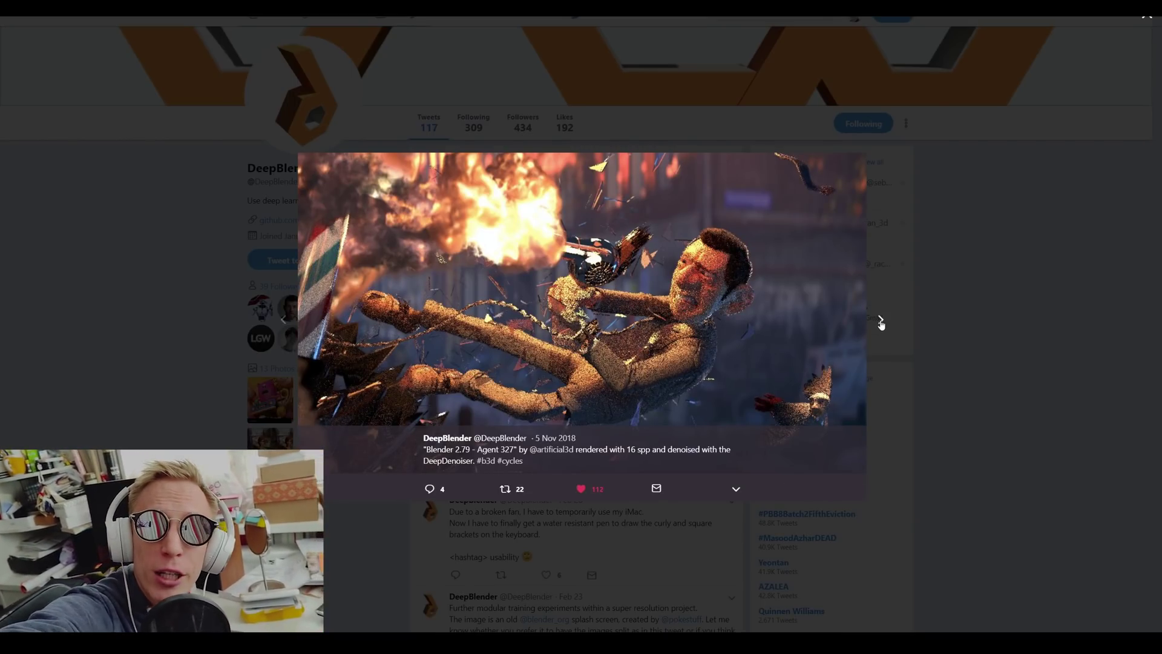
click(881, 321)
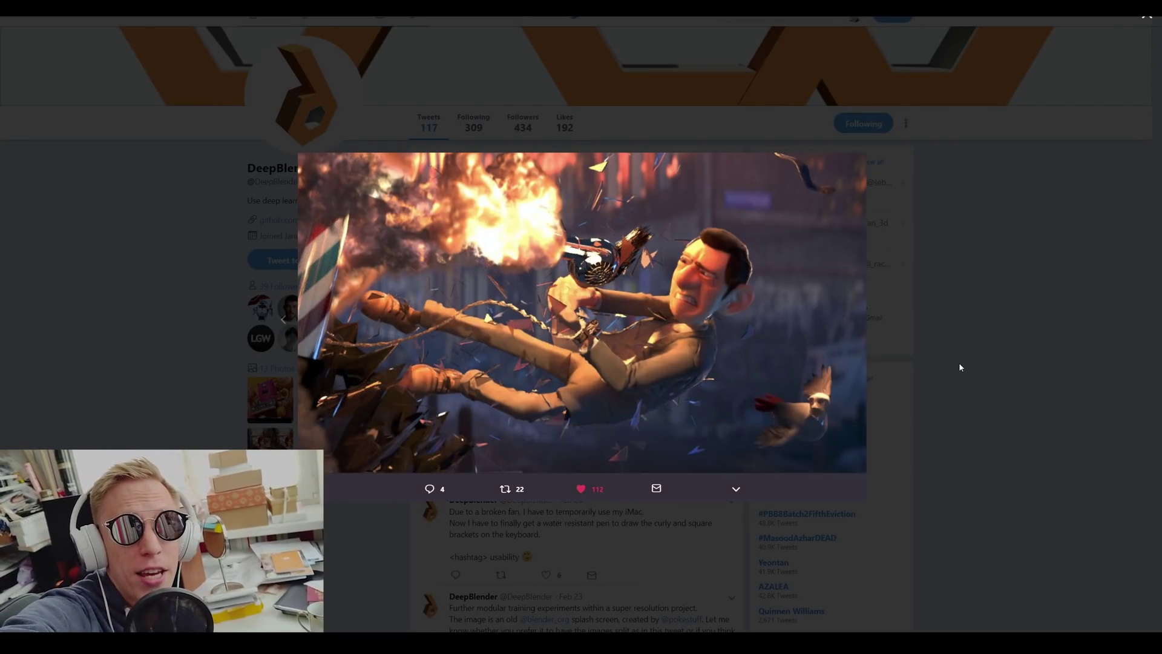
click(974, 364)
drag(1157, 117, 1158, 142)
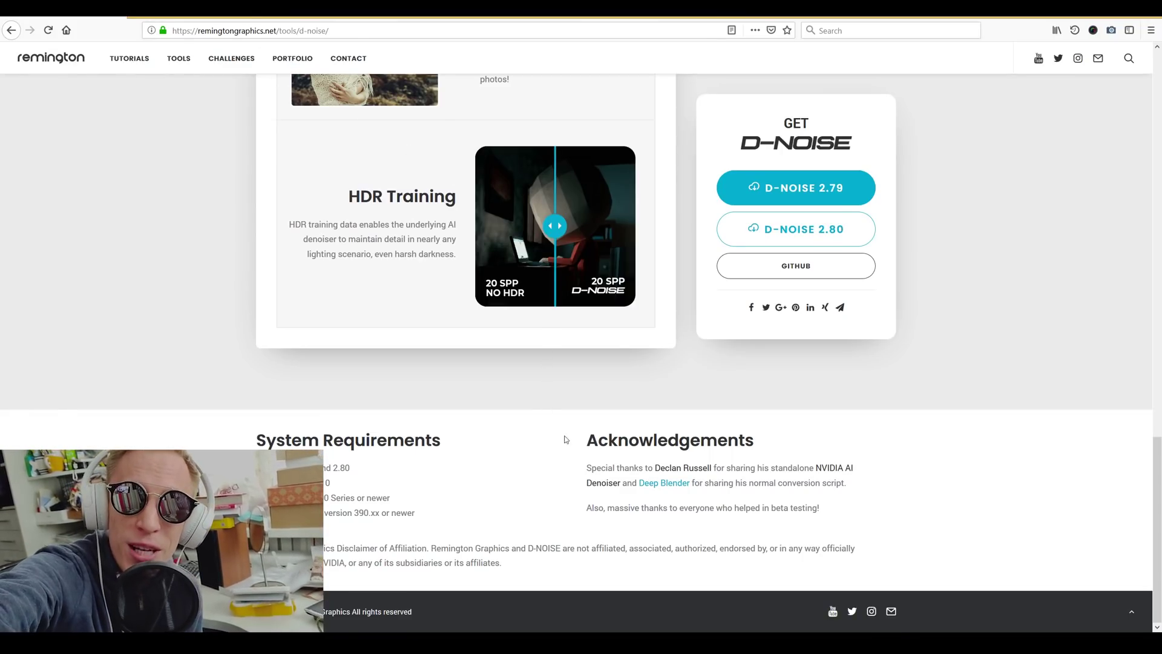
Open the Remington Graphics YouTube channel from the D-NOISE site's footer and browse its uploads.
click(832, 611)
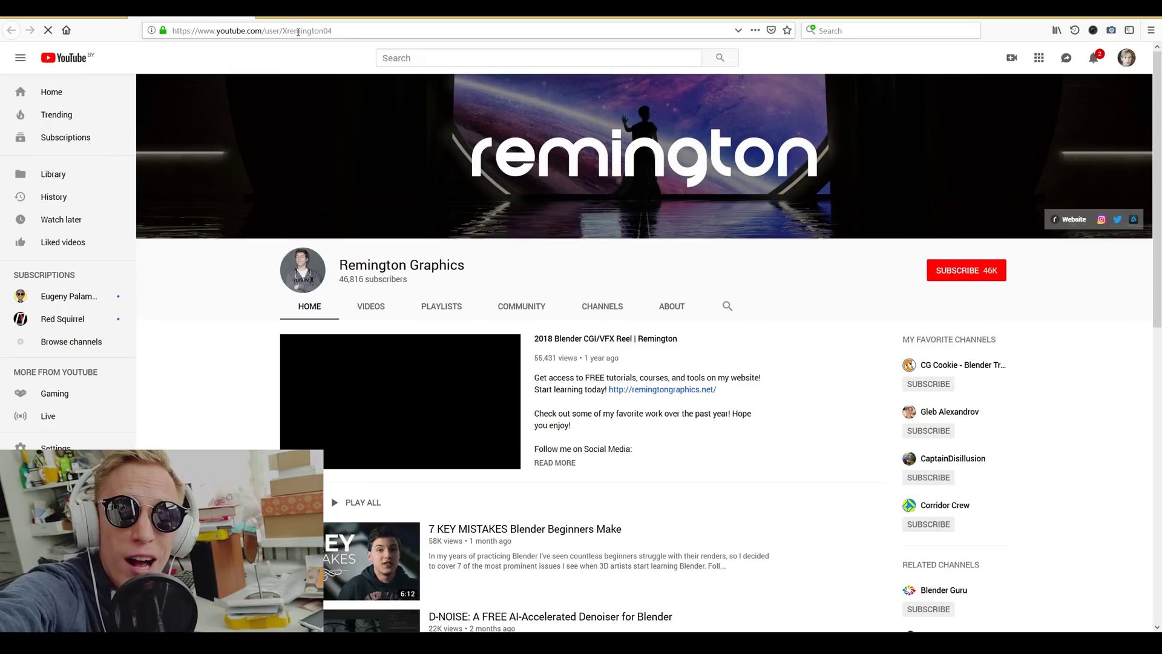
scroll(796, 289, down, 2)
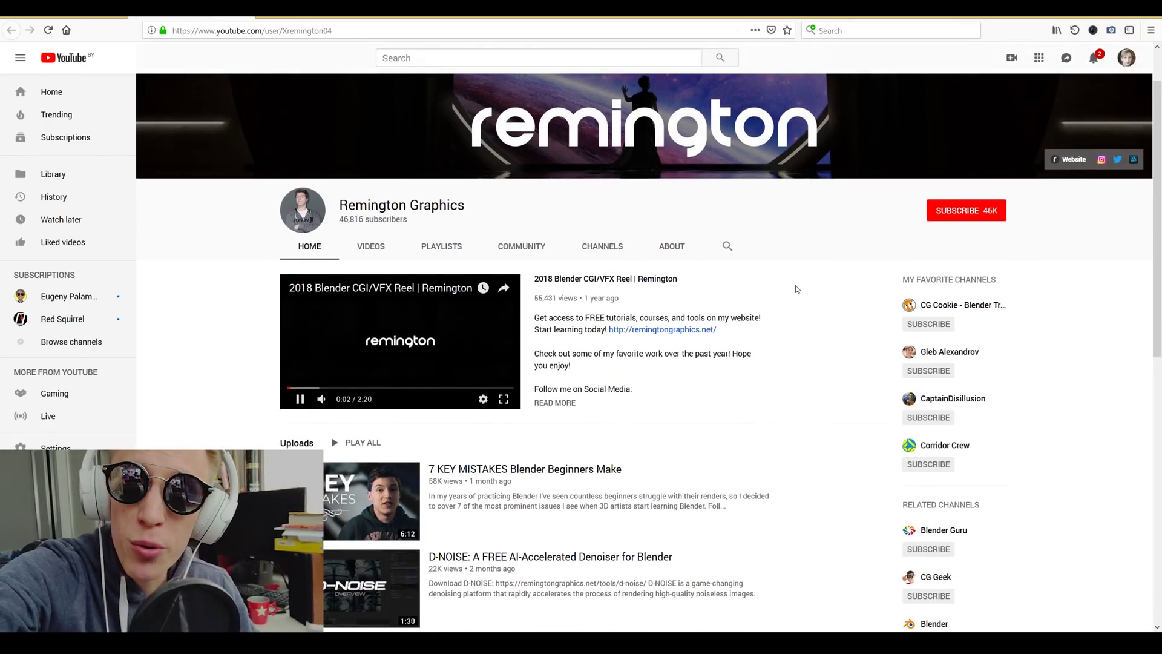
scroll(796, 289, down, 3)
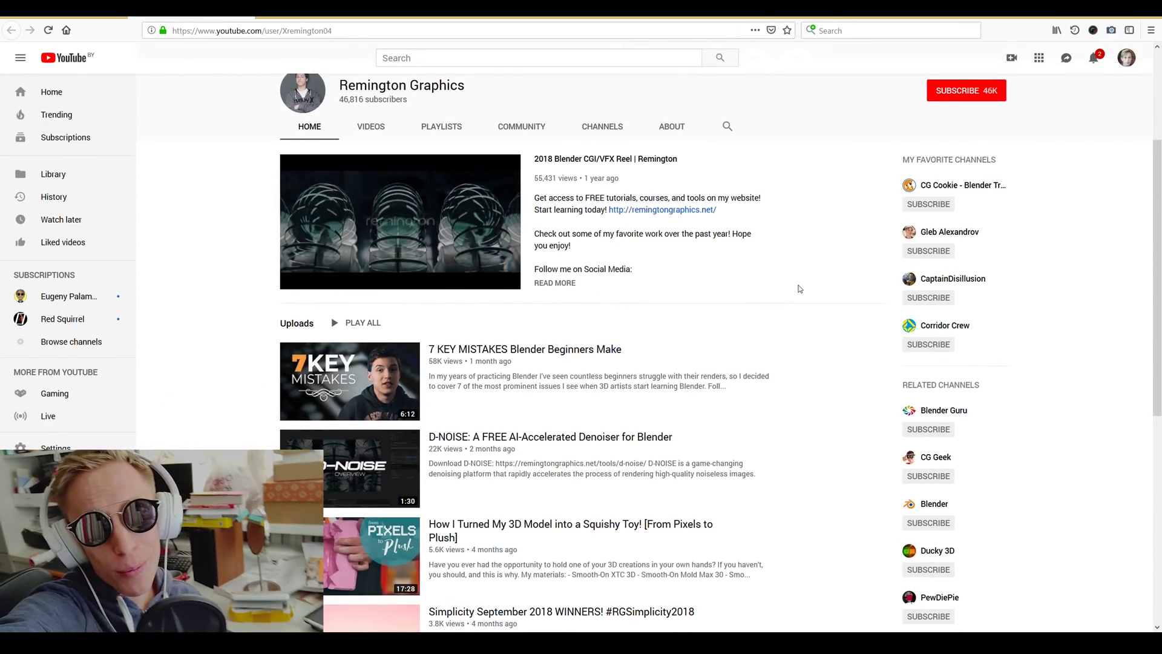
scroll(799, 289, down, 3)
scroll(799, 295, up, 3)
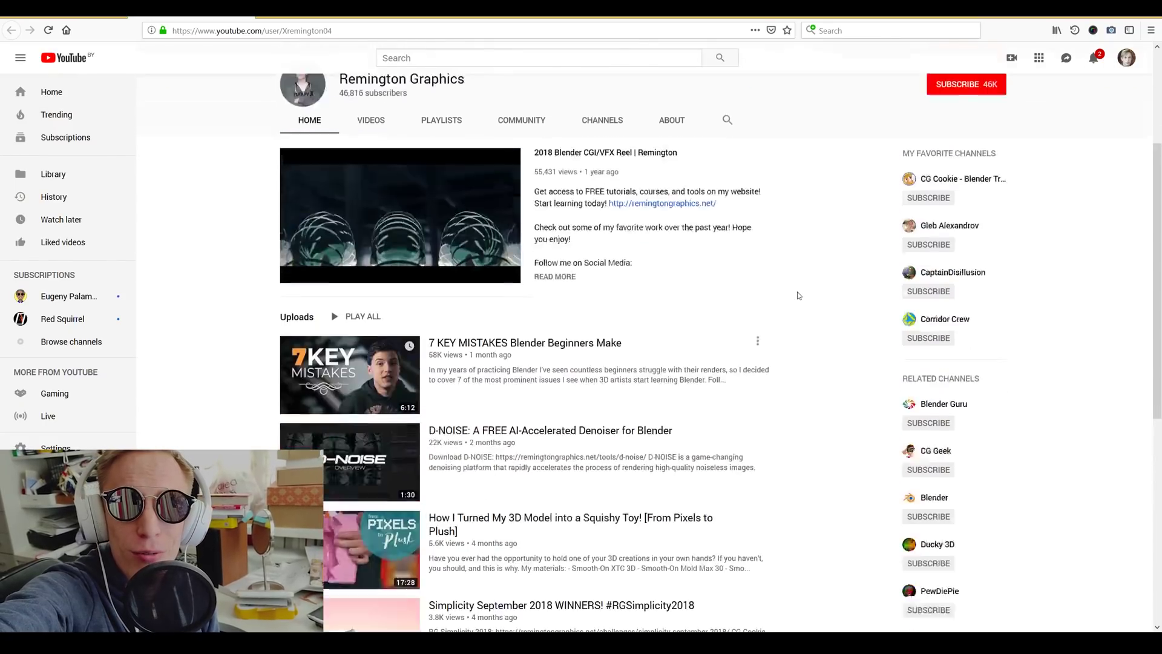
scroll(798, 295, up, 3)
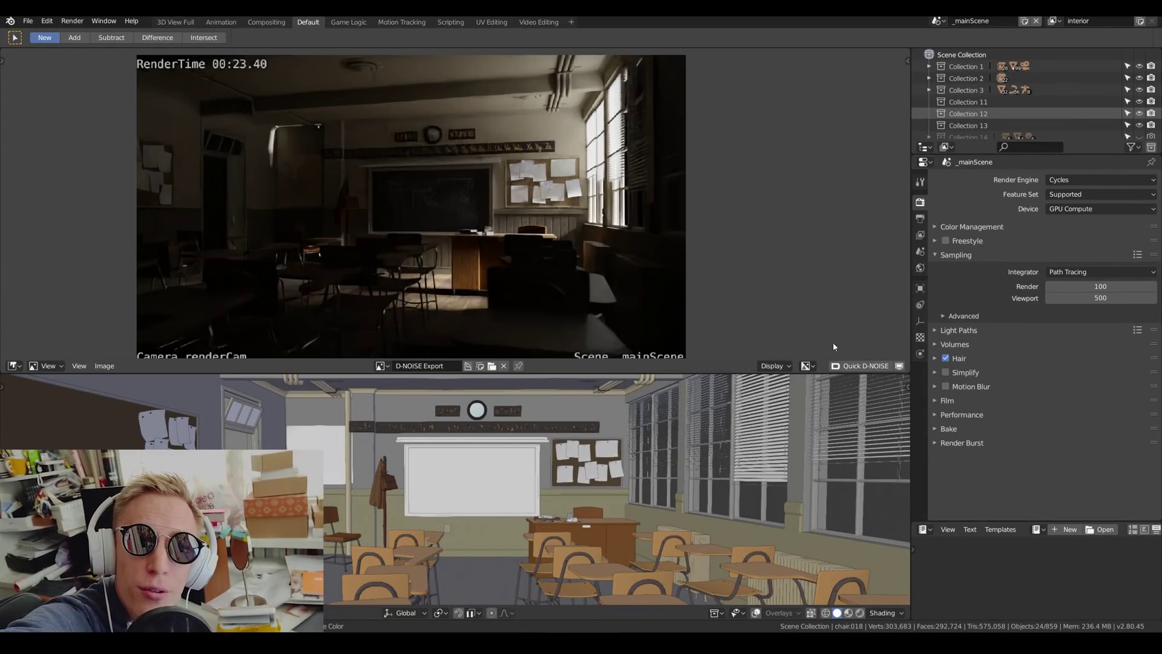
Switch to Blender's classroom scene and toggle its render between the D-NOISE result and the noisy original.
click(901, 371)
click(899, 366)
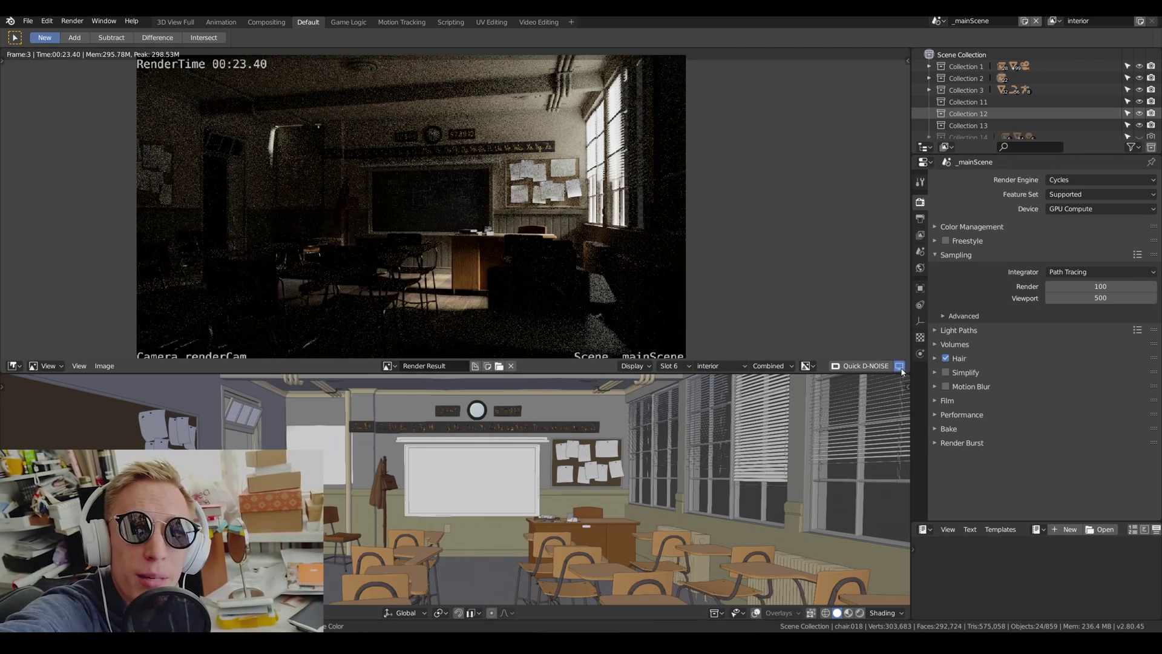